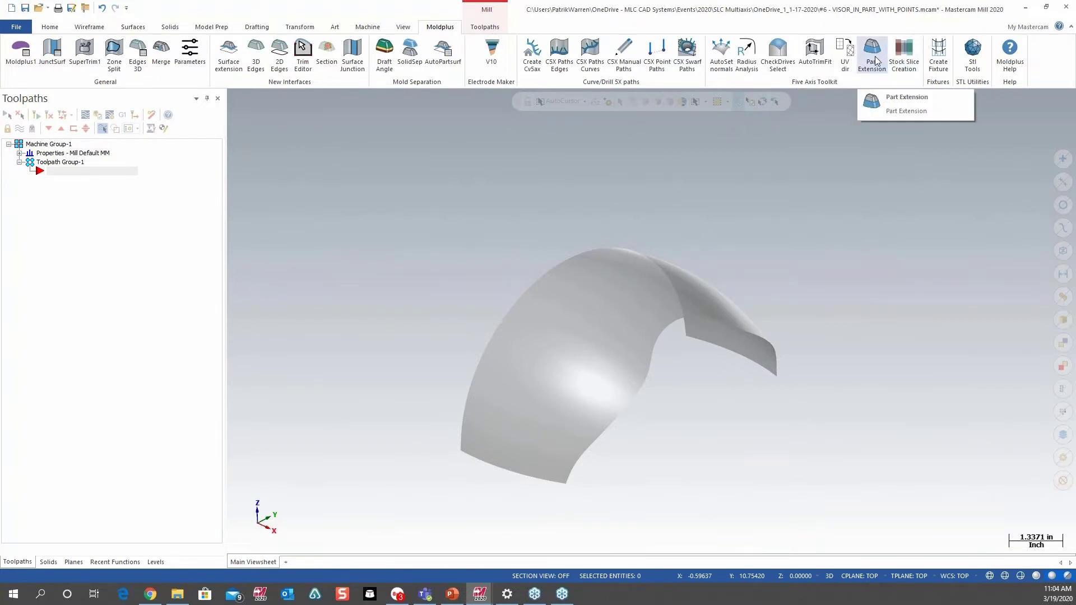
# Preview a Part Extension of the visor surface with its default values, and preview it again with Invert Z enabled.
pyautogui.click(874, 56)
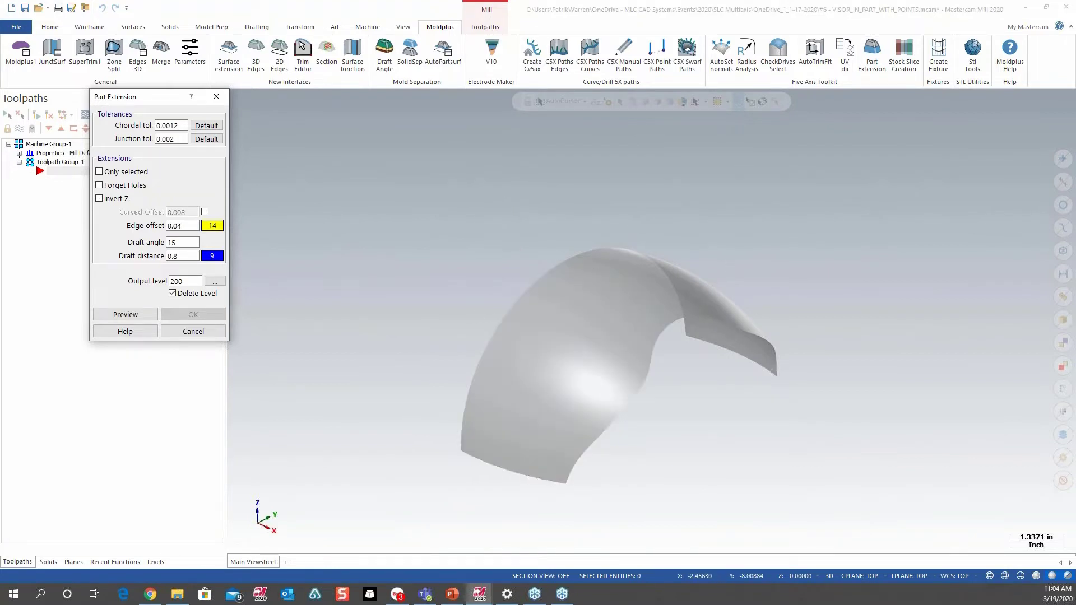
pyautogui.click(126, 314)
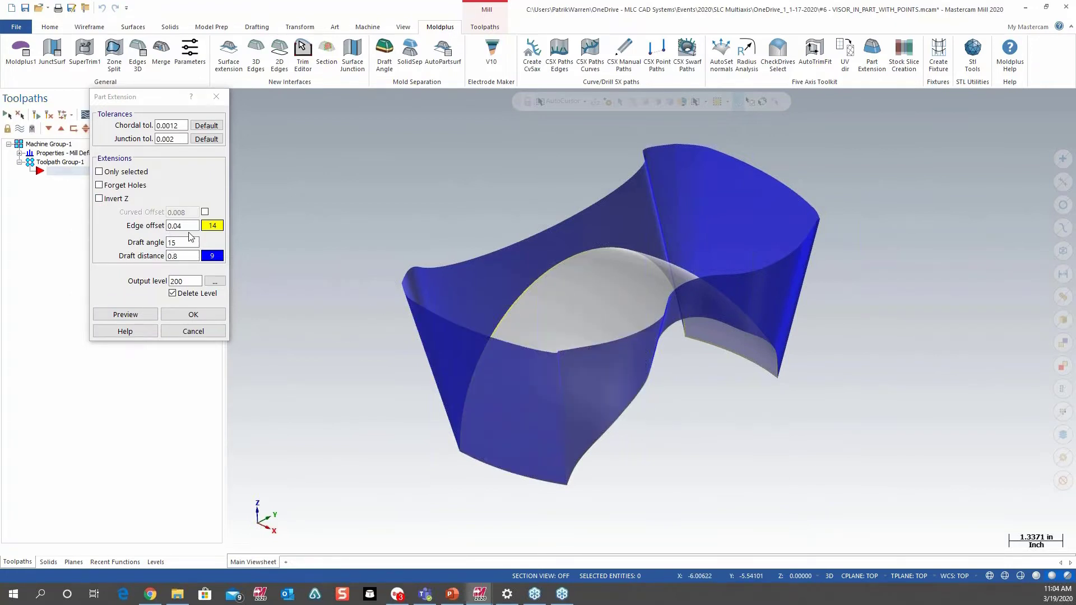
pyautogui.click(106, 198)
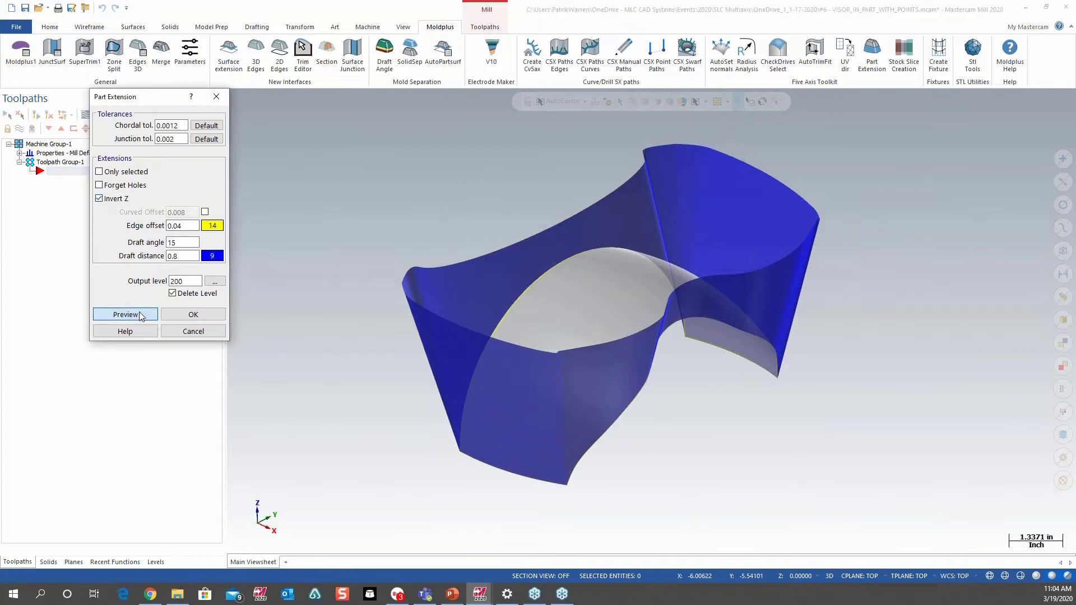
pyautogui.moveTo(425, 359)
pyautogui.mouseDown(button='middle')
pyautogui.moveTo(506, 358)
pyautogui.moveTo(432, 331)
pyautogui.moveTo(323, 330)
pyautogui.moveTo(420, 328)
pyautogui.moveTo(372, 353)
pyautogui.moveTo(426, 335)
pyautogui.mouseUp(button='middle')
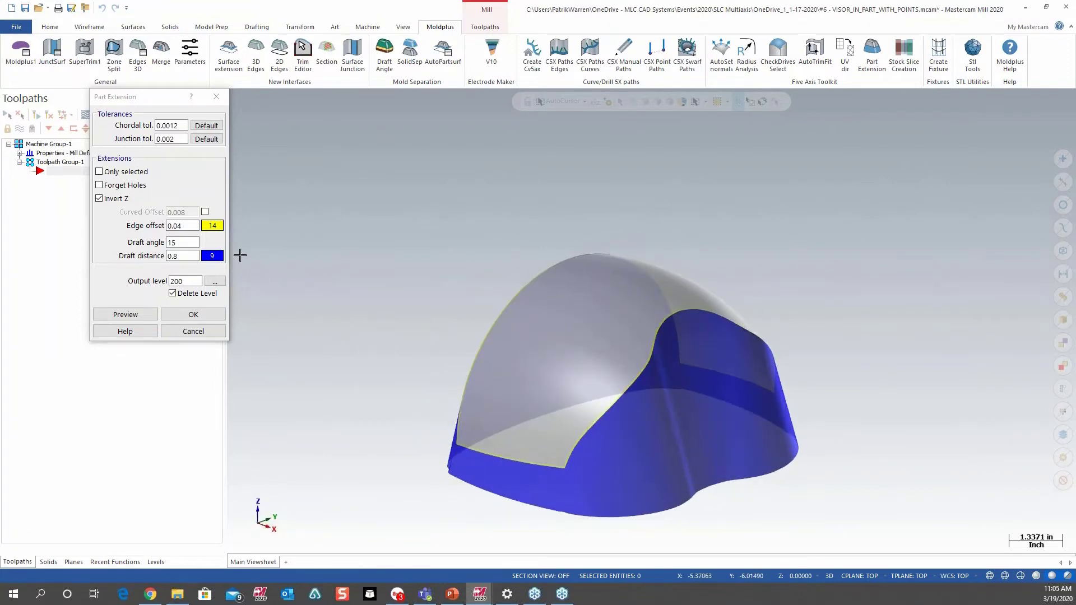
# Preview the part extension with a draft angle of 10, inspect its walls, and cancel the extension.
pyautogui.doubleClick(180, 242)
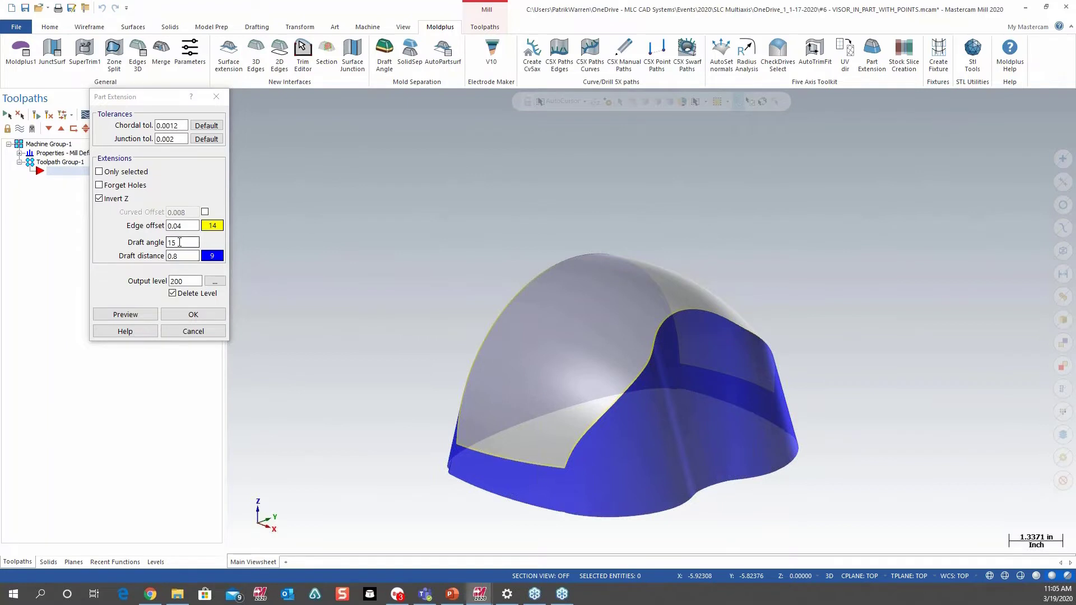
pyautogui.write('10')
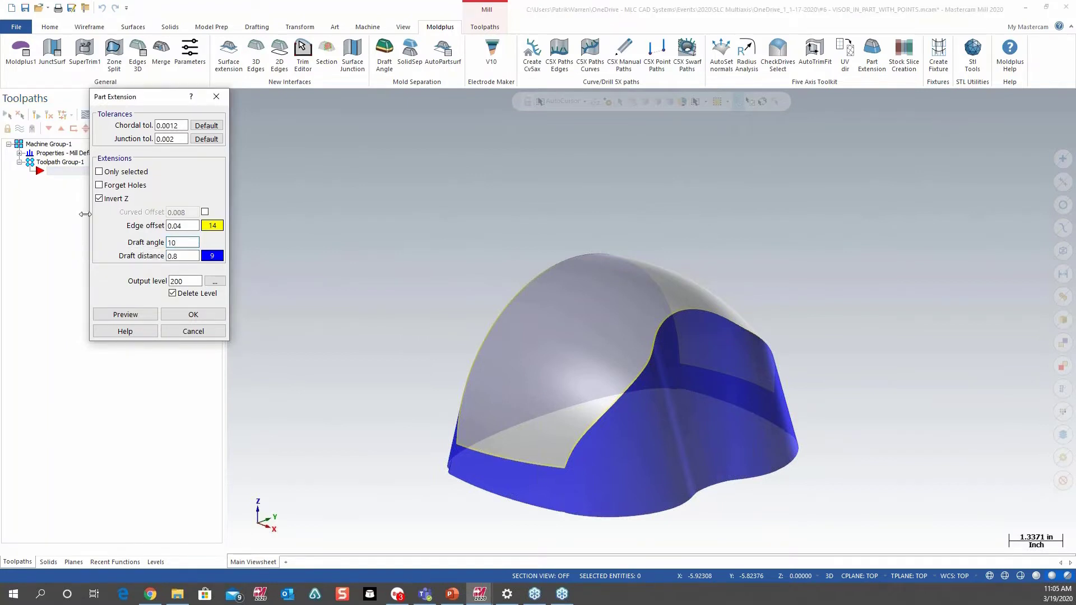
pyautogui.click(122, 315)
pyautogui.moveTo(519, 373)
pyautogui.mouseDown(button='middle')
pyautogui.moveTo(655, 360)
pyautogui.moveTo(538, 355)
pyautogui.moveTo(512, 377)
pyautogui.moveTo(519, 364)
pyautogui.mouseUp(button='middle')
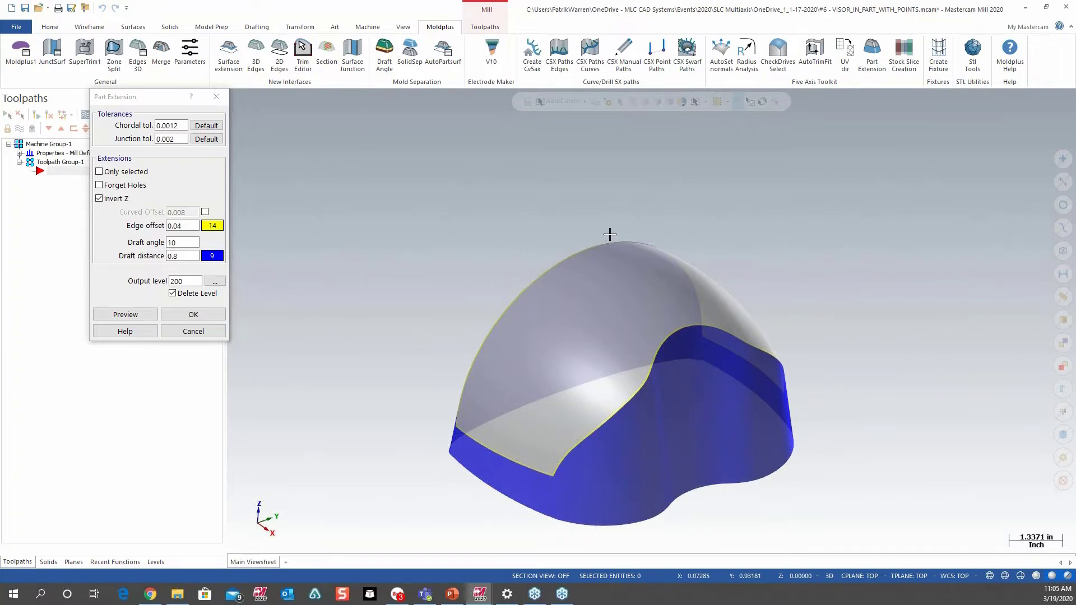
pyautogui.scroll(3, 658, 336)
pyautogui.scroll(-2, 762, 341)
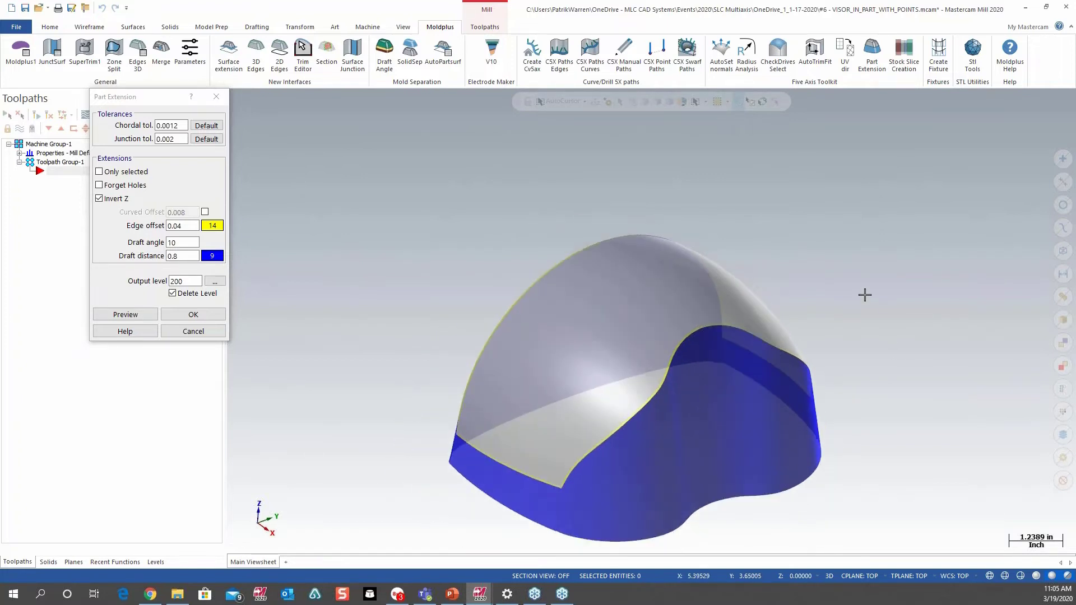
pyautogui.moveTo(865, 294)
pyautogui.mouseDown(button='middle')
pyautogui.moveTo(845, 271)
pyautogui.moveTo(884, 278)
pyautogui.moveTo(869, 291)
pyautogui.mouseUp(button='middle')
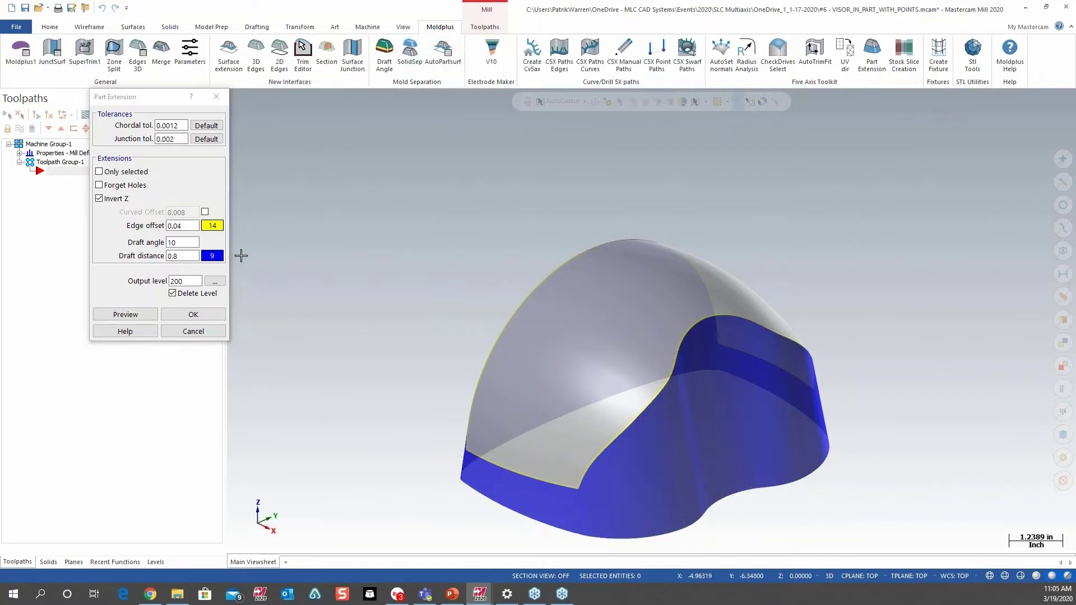
pyautogui.click(193, 331)
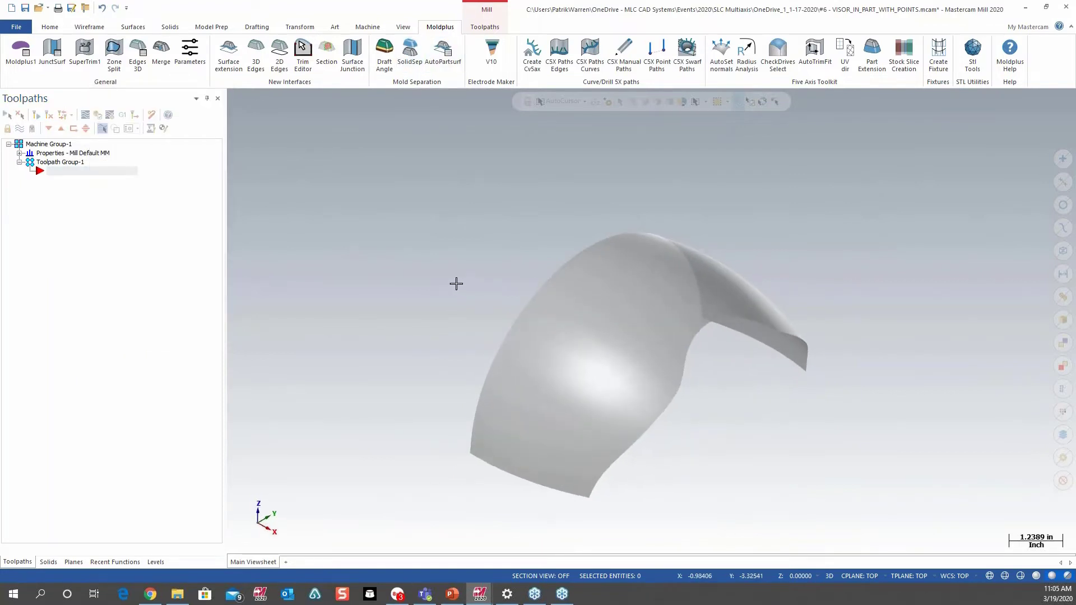
# Create an automatic 5-axis curve path around the edges of the visor surface and save it on level 200.
pyautogui.scroll(1, 439, 286)
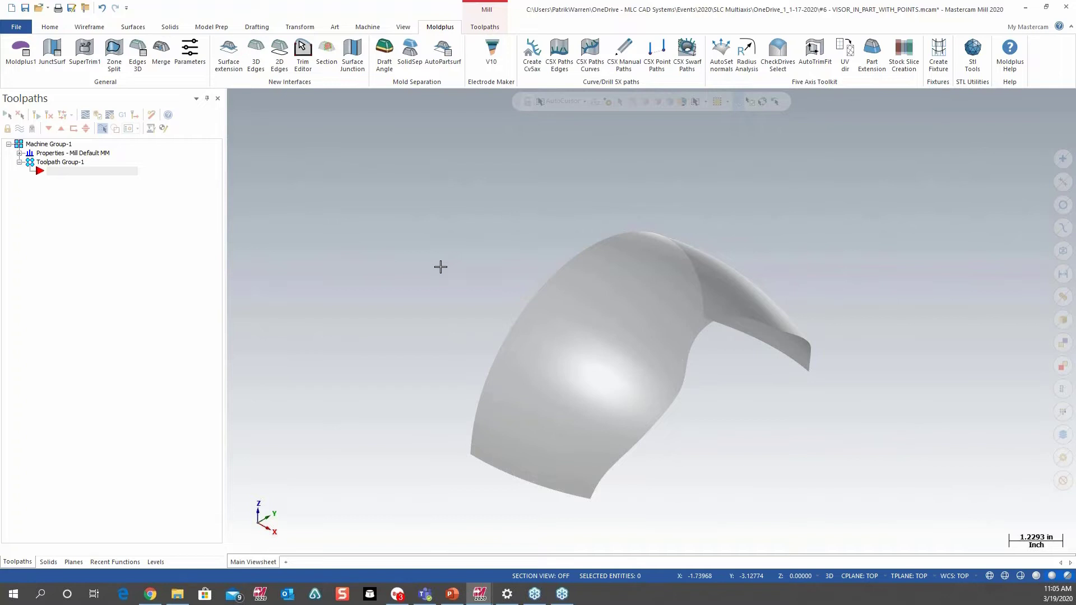
pyautogui.click(533, 56)
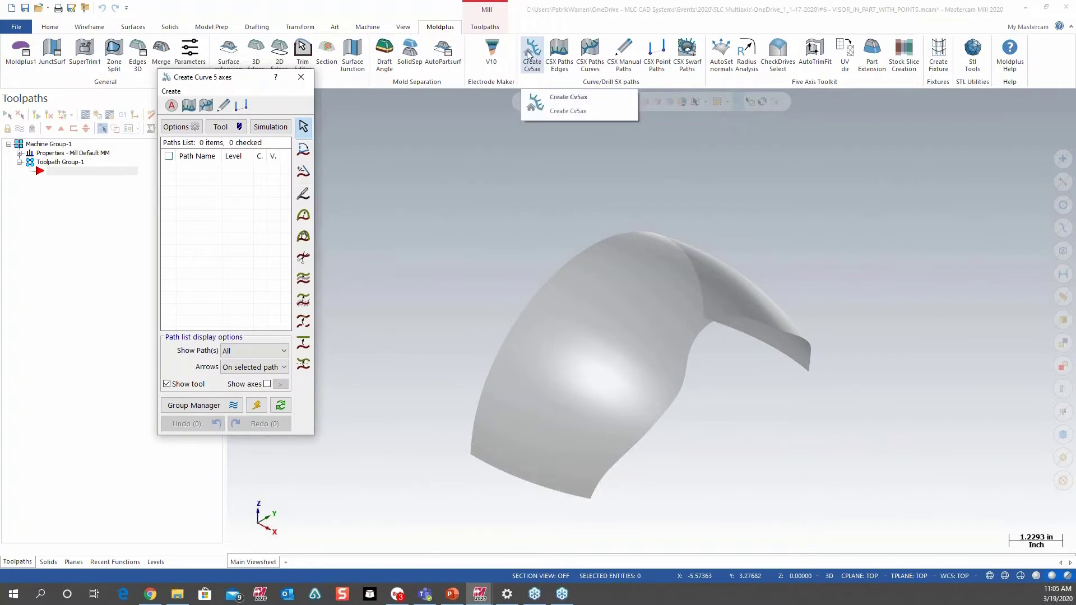
pyautogui.click(172, 105)
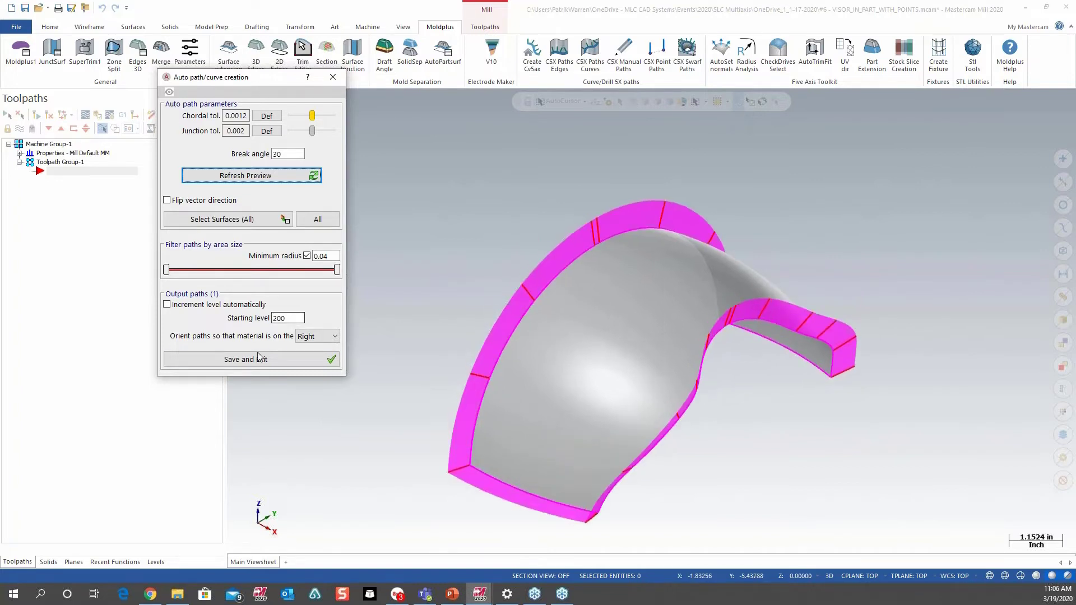
pyautogui.click(254, 359)
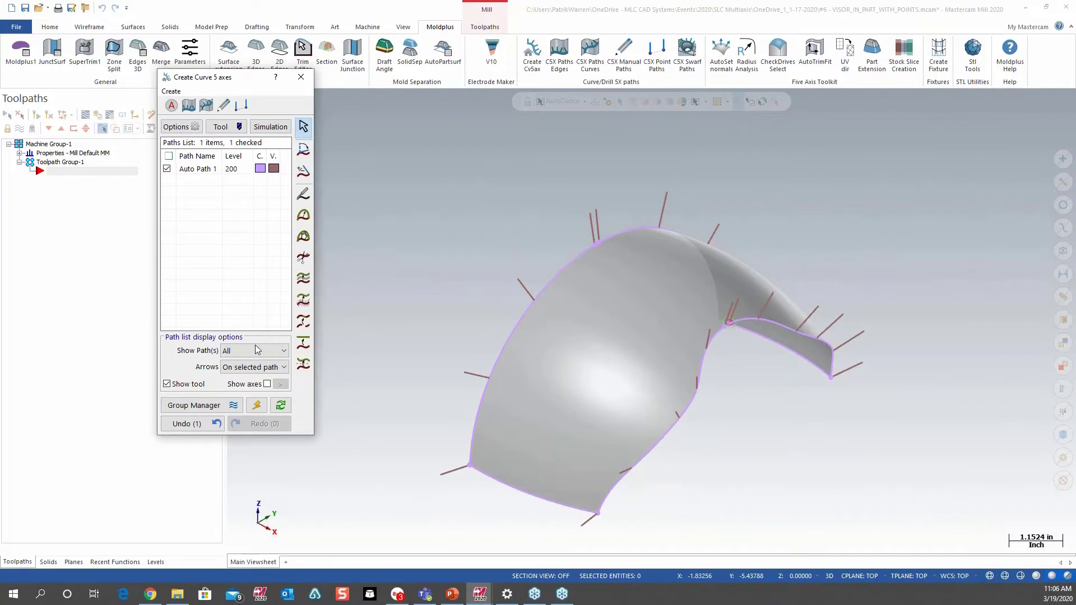
# Check the path's tool selection in the tool manager and apply the tool parameters with the 1/8 FLAT ENDMILL.
pyautogui.click(228, 126)
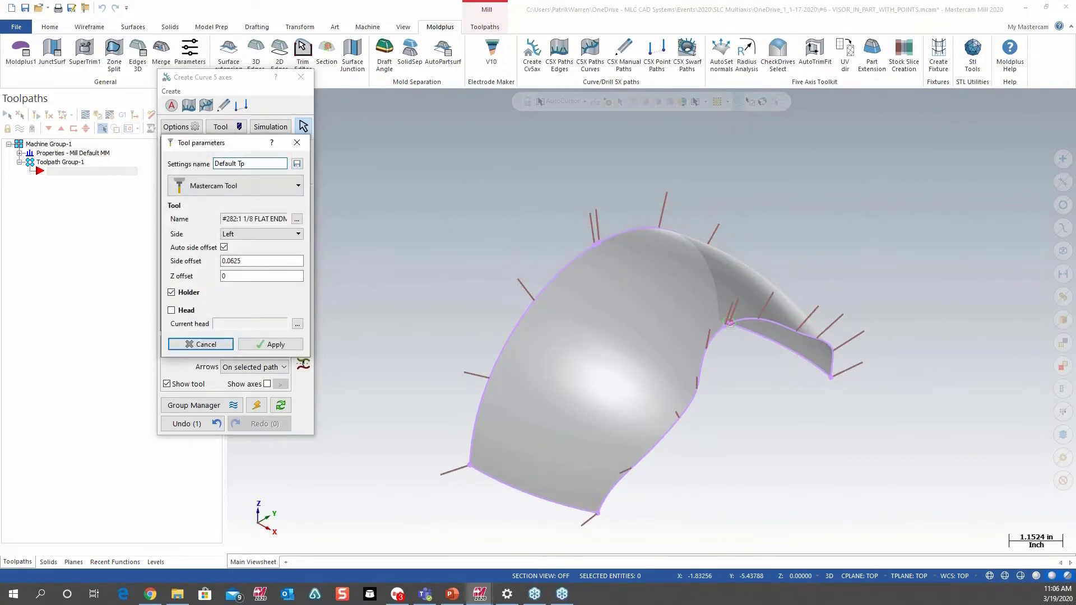
pyautogui.click(295, 218)
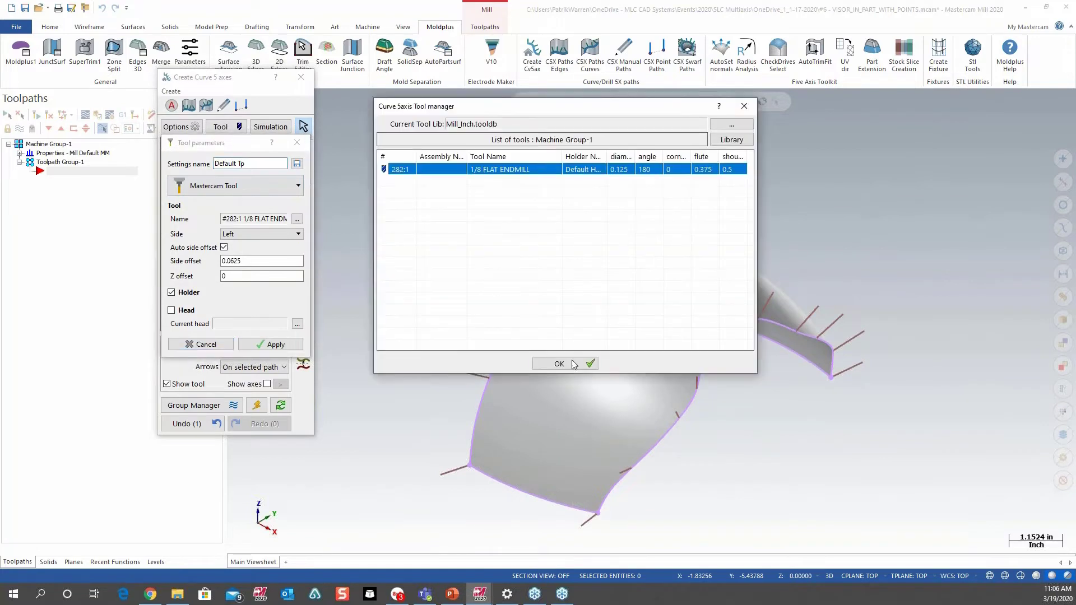
pyautogui.press('Escape')
pyautogui.click(275, 345)
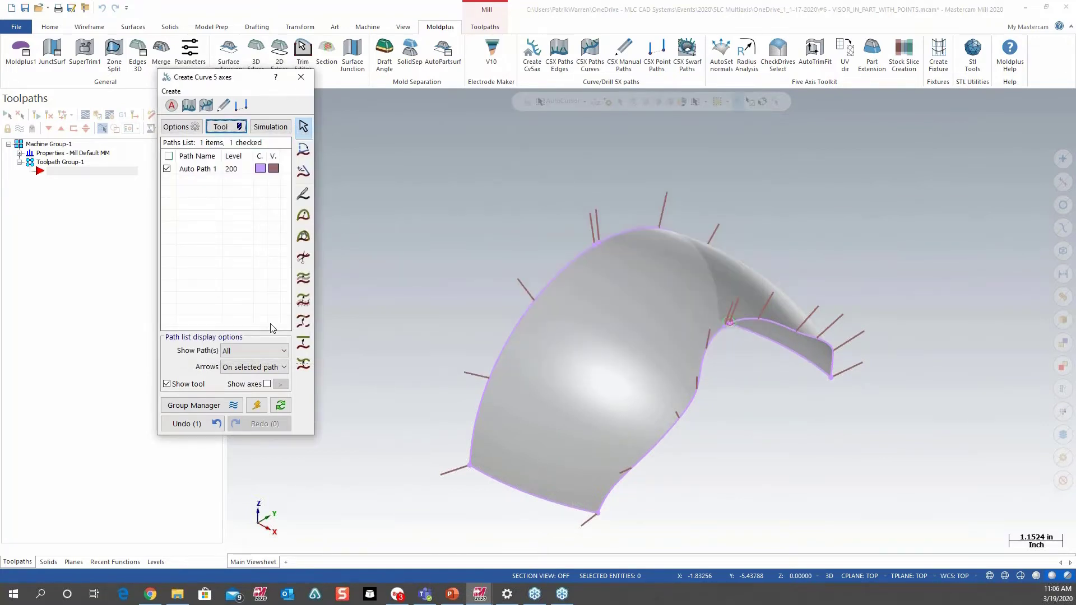
# Generate the Curve 5 Axis toolpath from Auto Path 1 in Toolpath Group-1 and close the curve creation dialog.
pyautogui.click(277, 406)
pyautogui.click(599, 313)
pyautogui.click(280, 405)
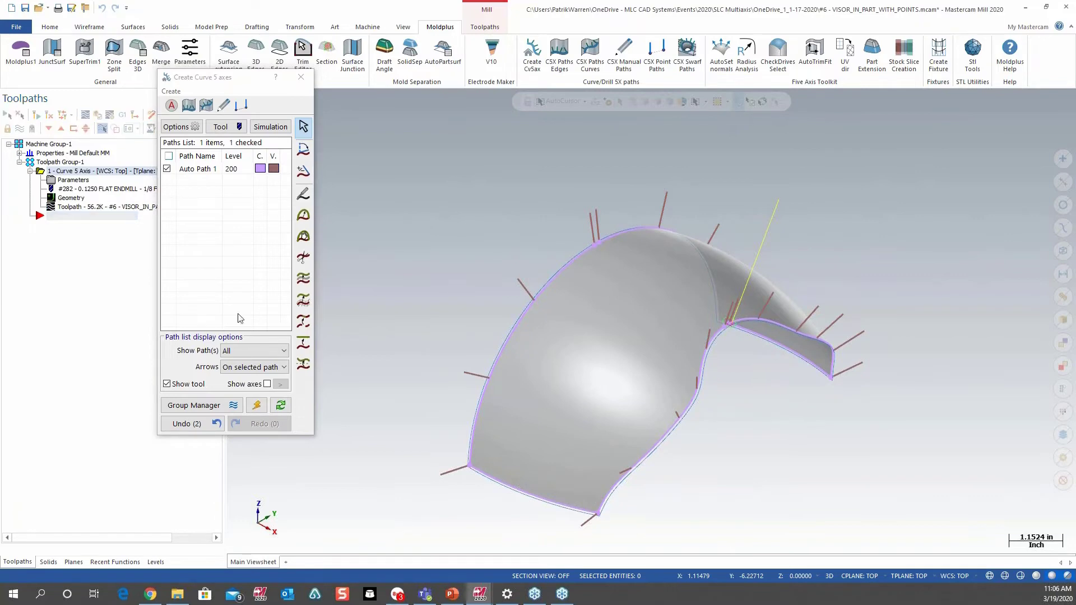
pyautogui.click(301, 77)
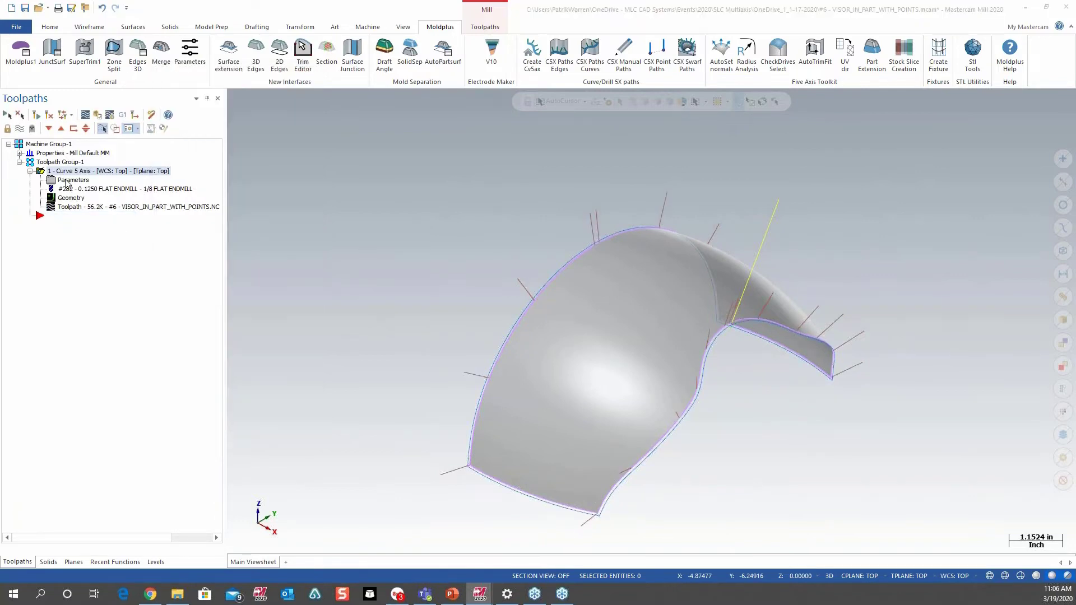
# Review the tool settings in the Curve 5 Axis toolpath's parameters and leave them without saving changes.
pyautogui.click(67, 180)
pyautogui.click(117, 99)
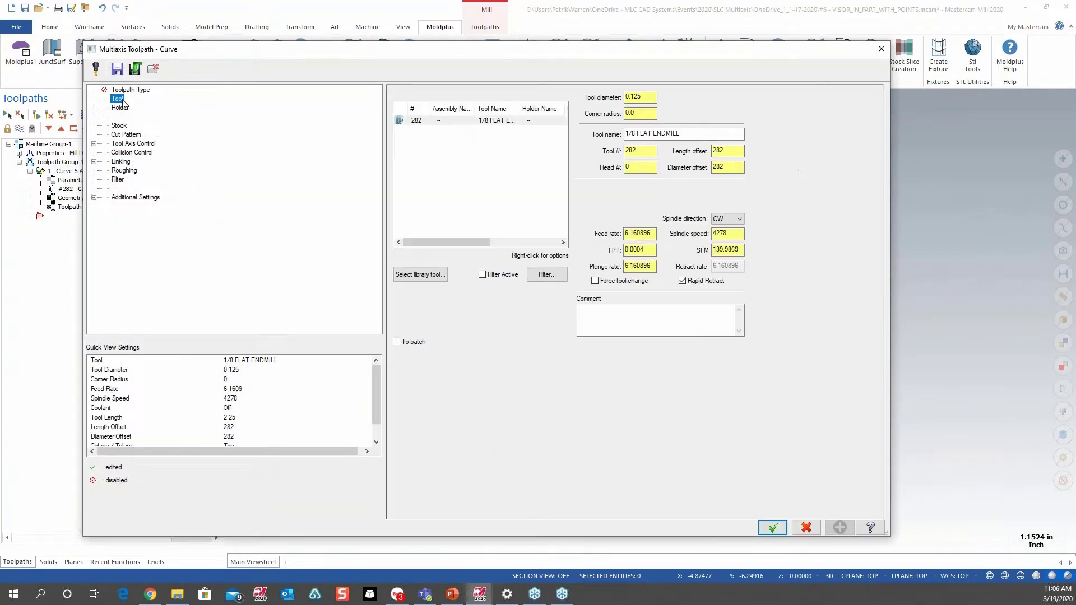
pyautogui.click(802, 525)
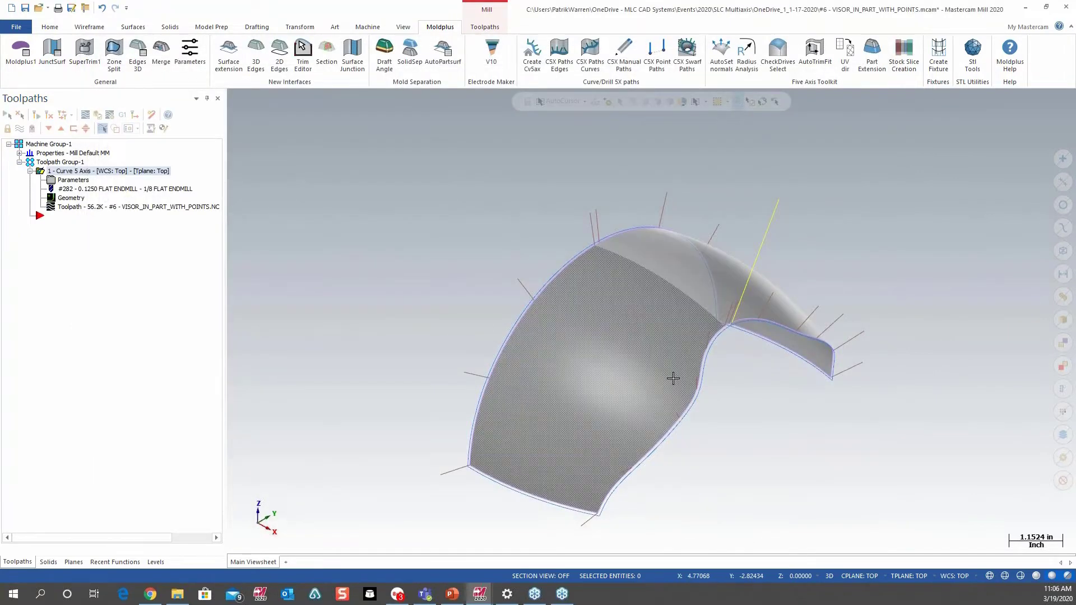
# Reopen the 5-axis curve paths and manually tilt one vector on the visor's outer edge to about -41 side and 3 lead/lag.
pyautogui.click(533, 53)
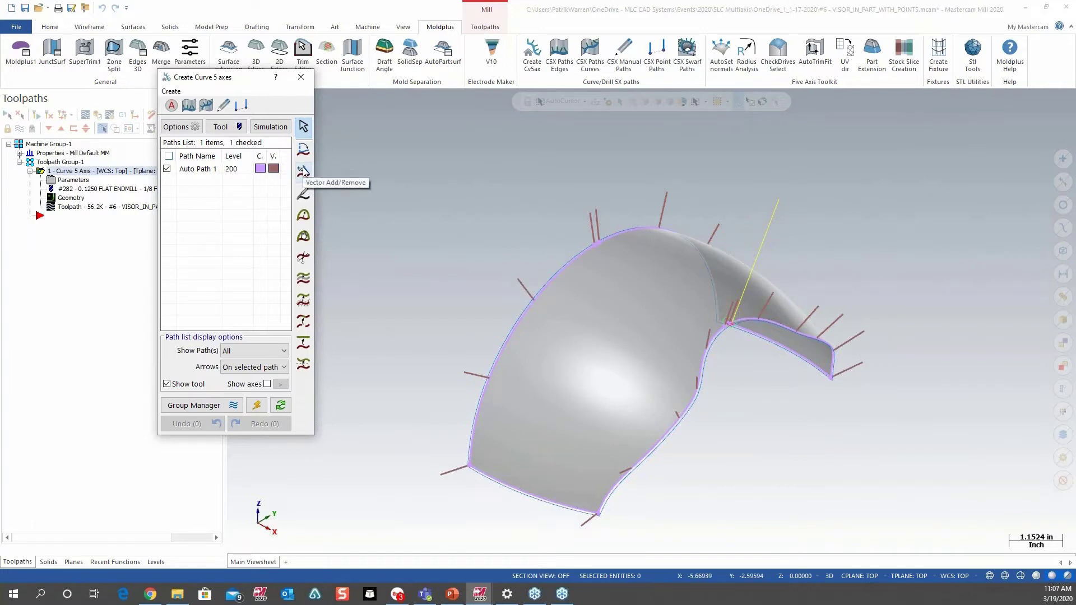
pyautogui.click(304, 150)
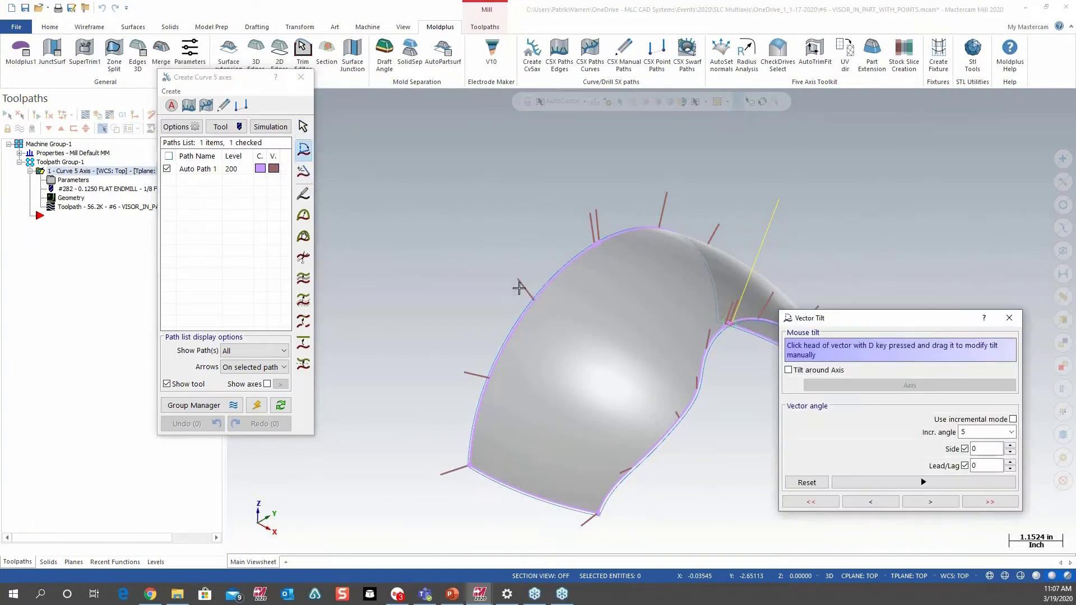
pyautogui.click(544, 305)
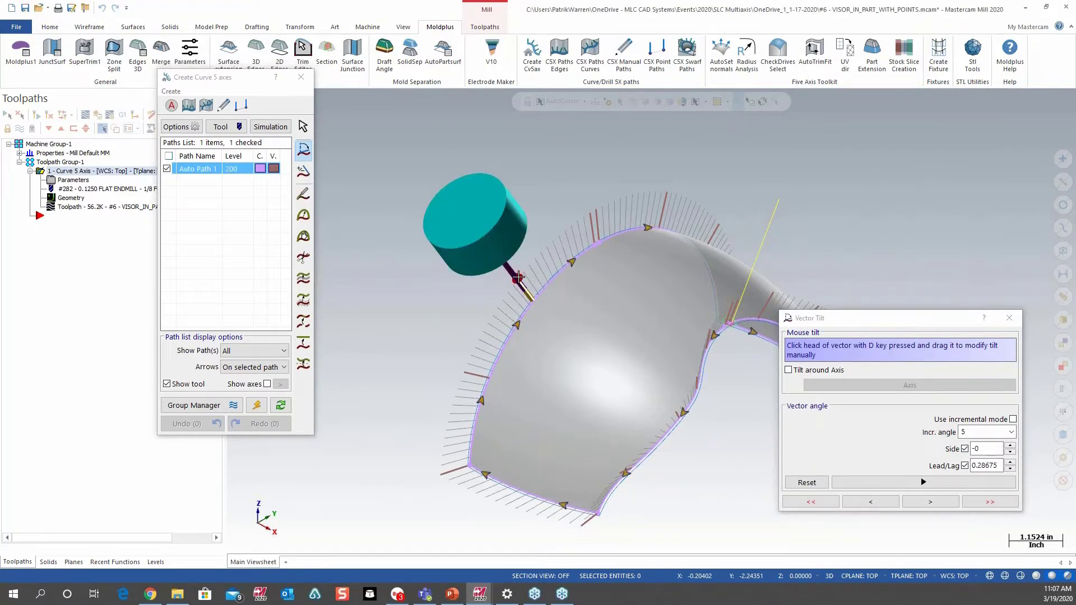
pyautogui.moveTo(518, 277)
pyautogui.mouseDown()
pyautogui.moveTo(540, 279)
pyautogui.moveTo(503, 271)
pyautogui.moveTo(561, 310)
pyautogui.moveTo(547, 333)
pyautogui.moveTo(518, 334)
pyautogui.moveTo(512, 320)
pyautogui.moveTo(535, 325)
pyautogui.moveTo(508, 272)
pyautogui.mouseUp()
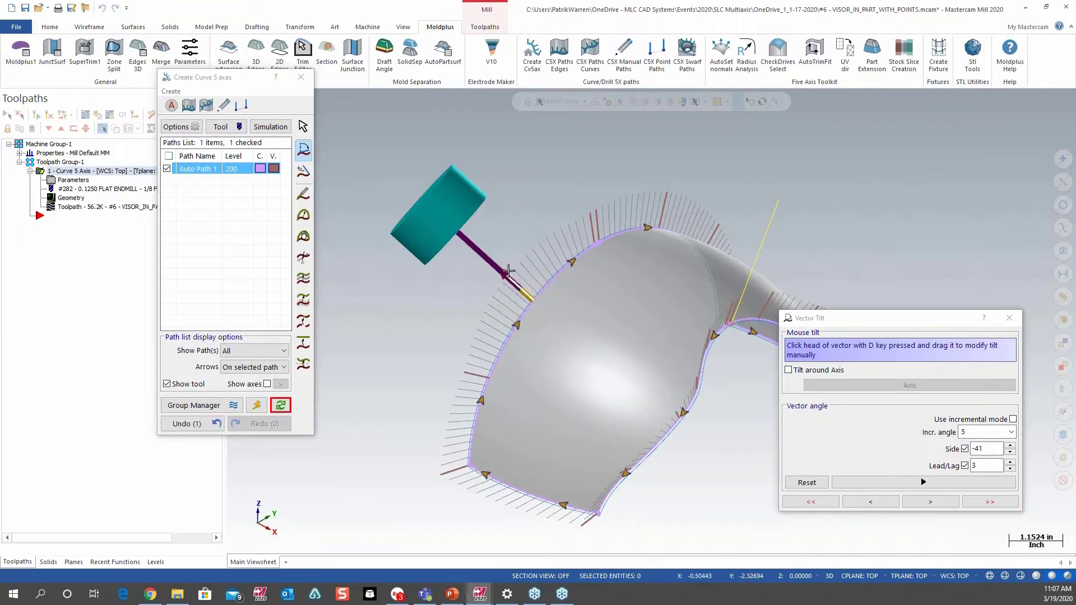
pyautogui.click(1009, 318)
# Select the path range between the tilted vector and its neighbour, and move its middle point with a smooth Y offset of 1.24.
pyautogui.scroll(-2, 580, 326)
pyautogui.scroll(2, 421, 344)
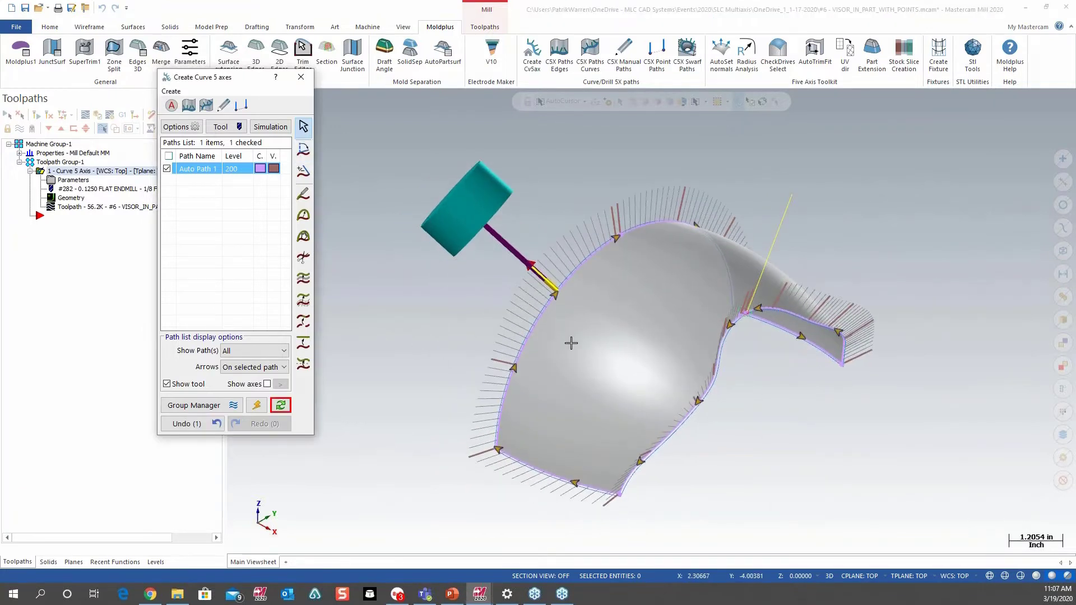
pyautogui.click(493, 363)
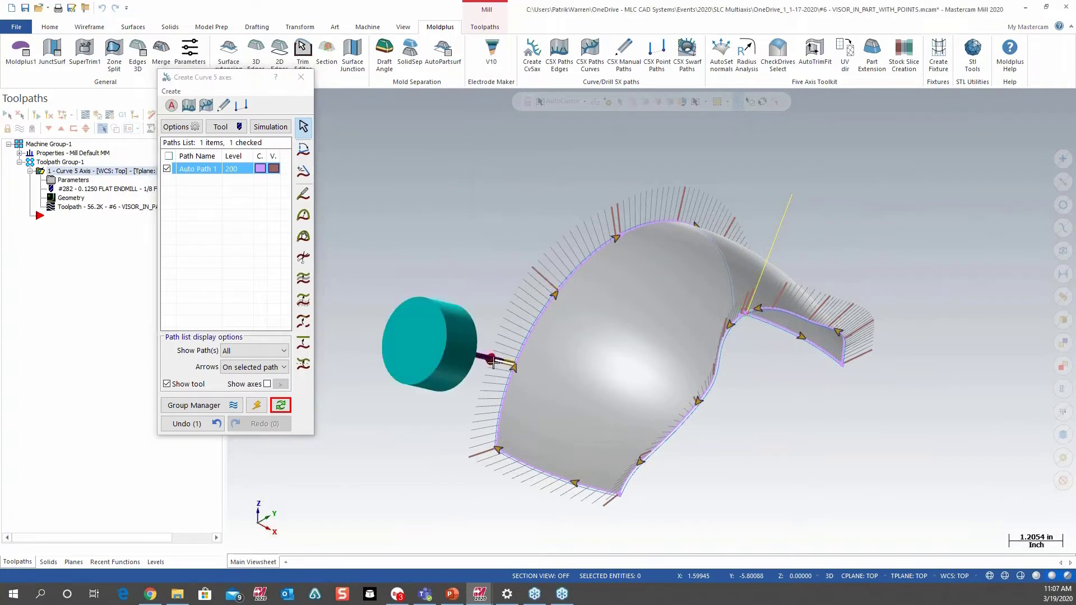
pyautogui.click(541, 282)
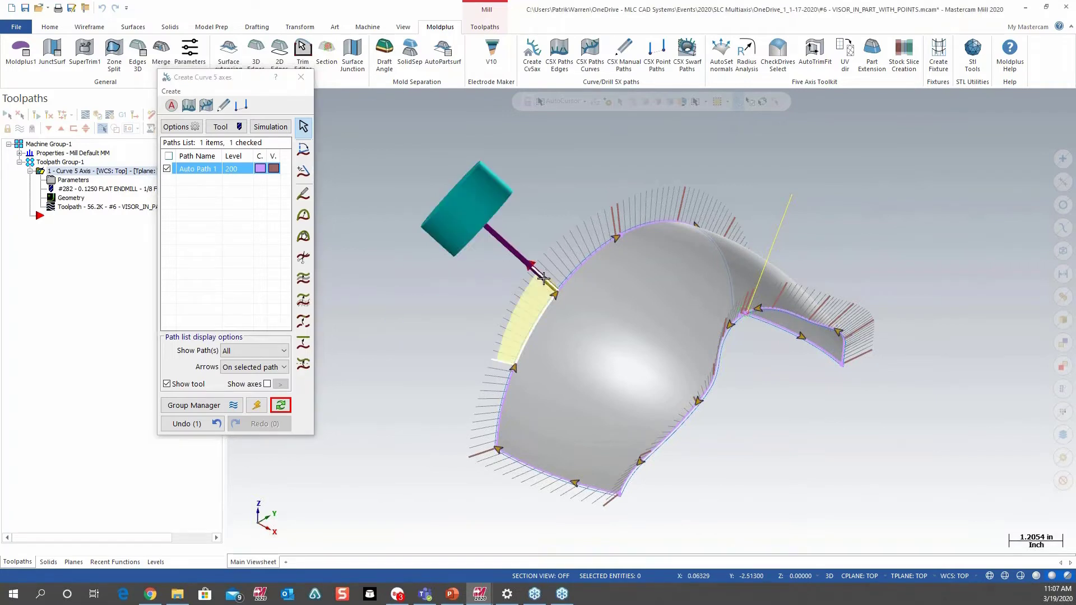
pyautogui.click(304, 216)
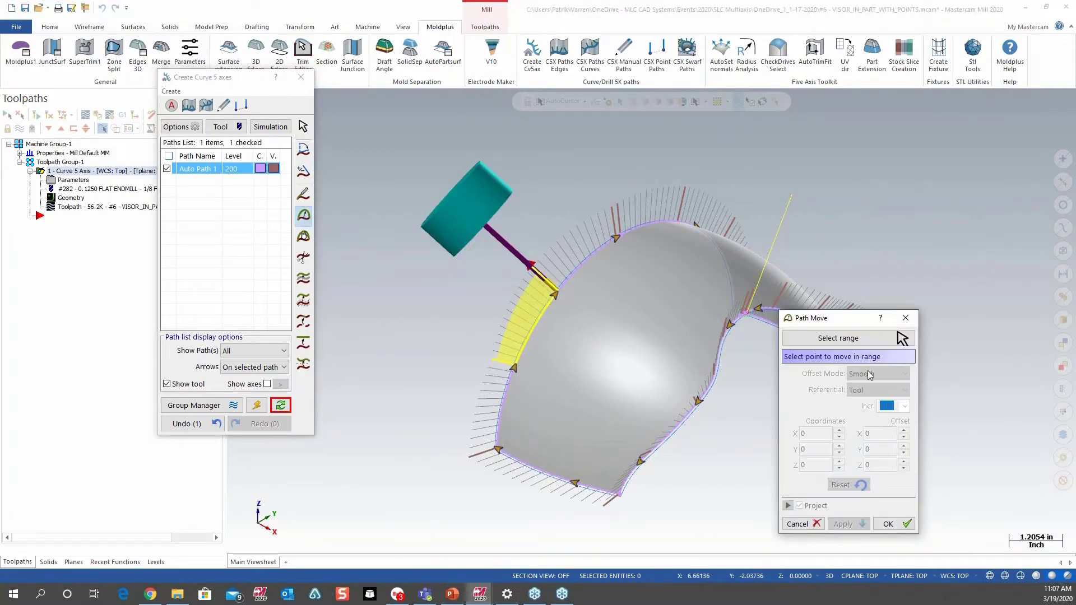
pyautogui.click(547, 282)
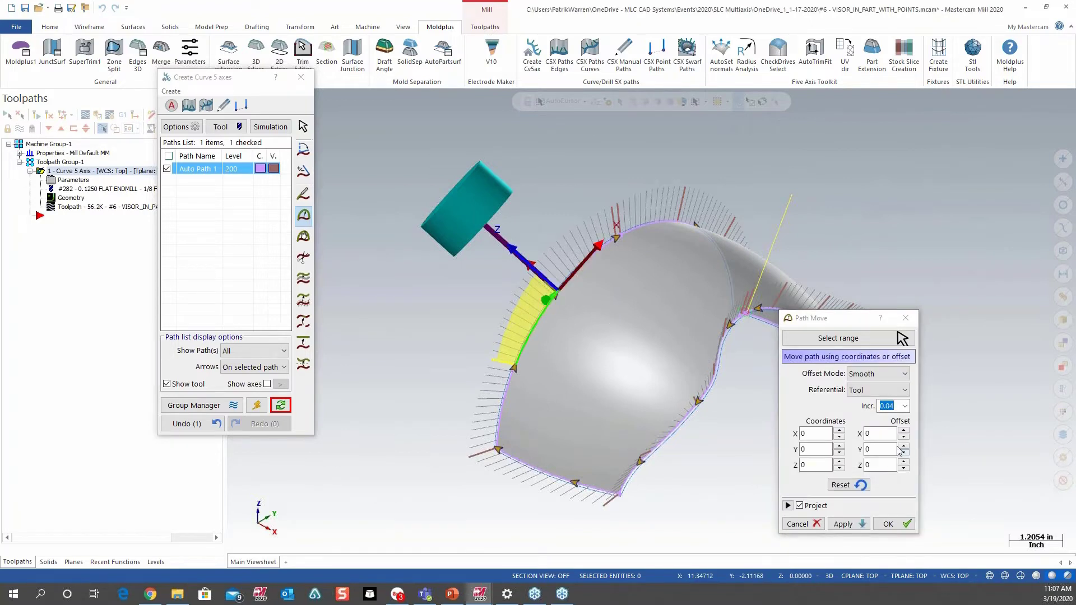
pyautogui.moveTo(557, 290); pyautogui.dragTo(533, 324)
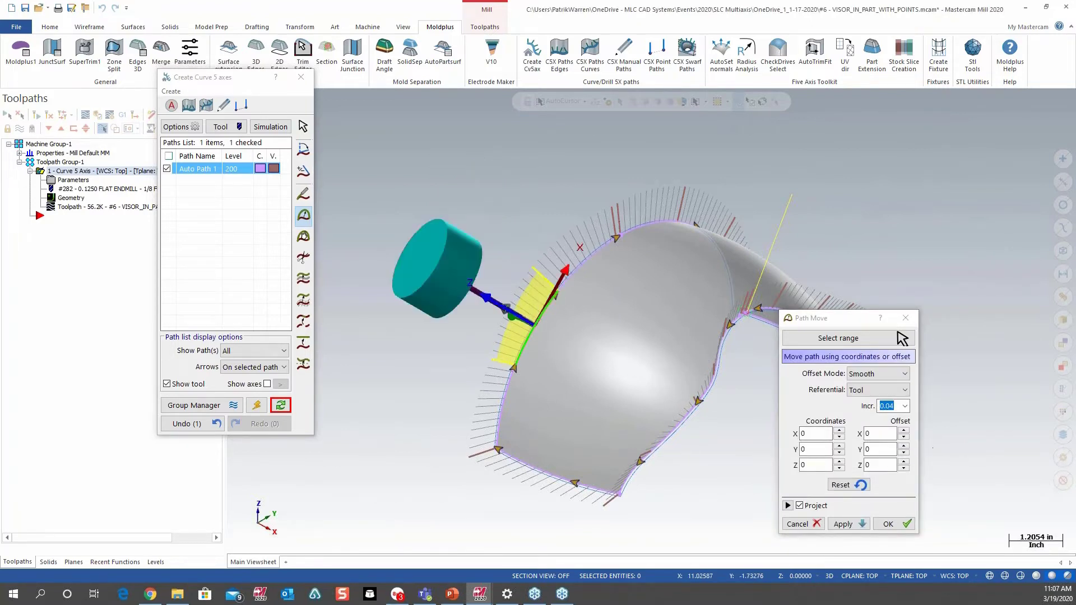
pyautogui.click(904, 447)
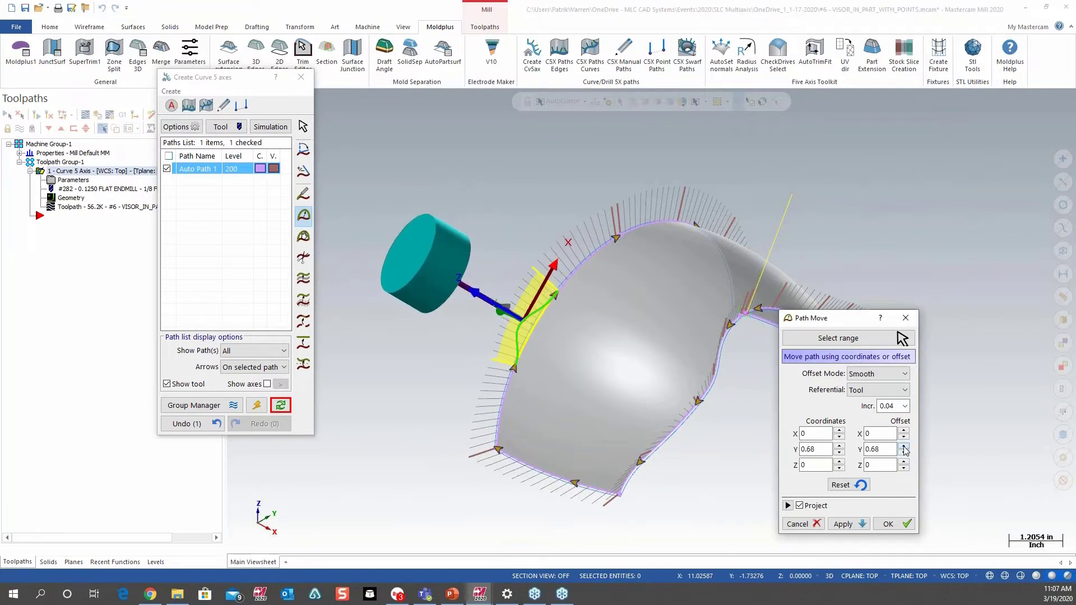
# Try the Linear offset mode on the moved path range and switch it to Uniform.
pyautogui.click(877, 373)
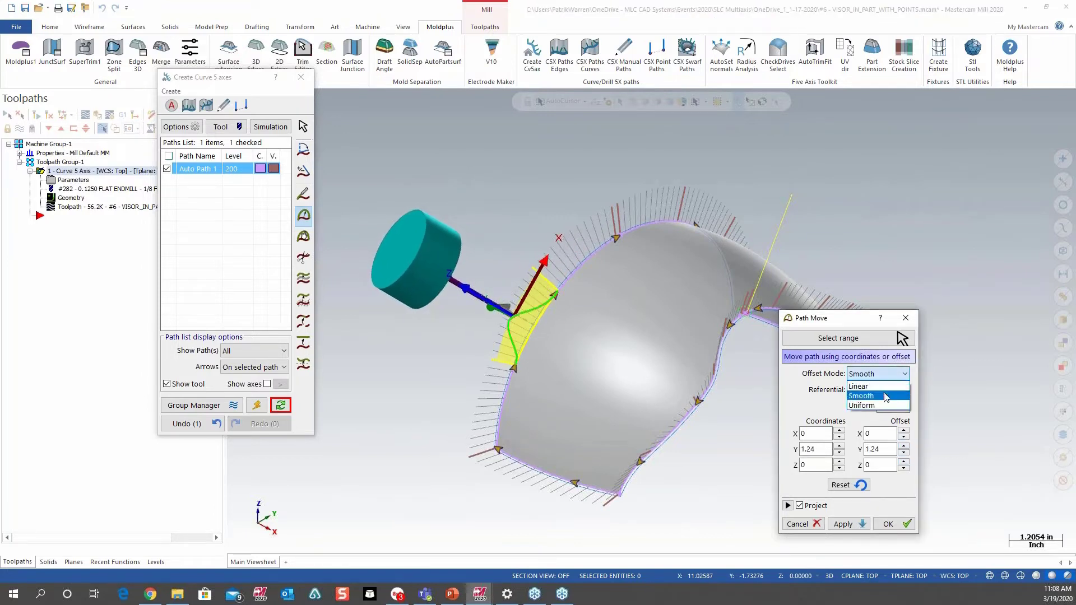
pyautogui.click(877, 389)
pyautogui.click(879, 387)
pyautogui.click(890, 374)
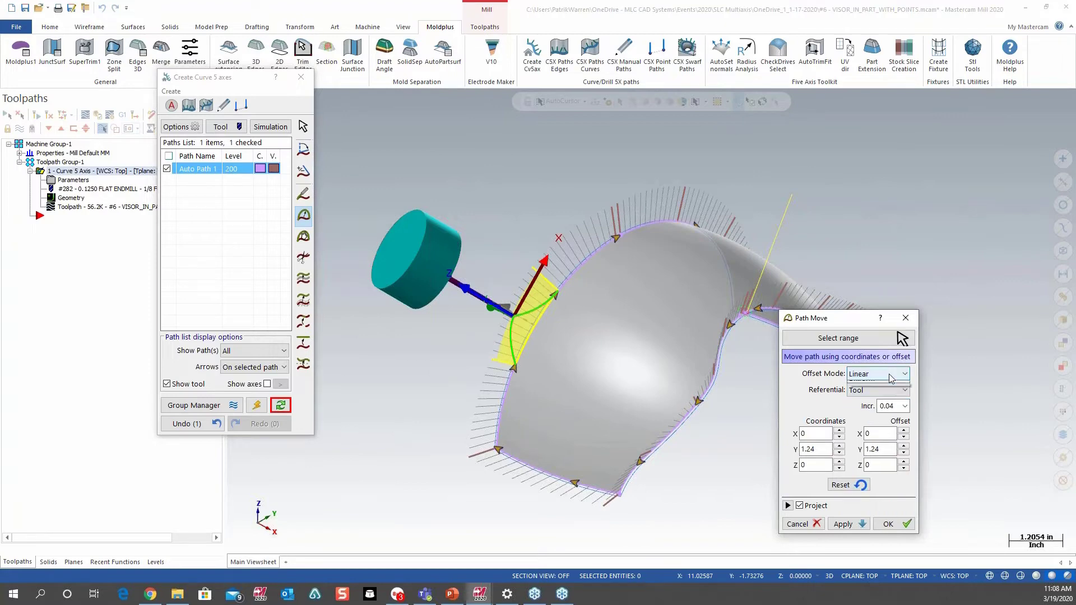
pyautogui.click(888, 374)
pyautogui.click(877, 406)
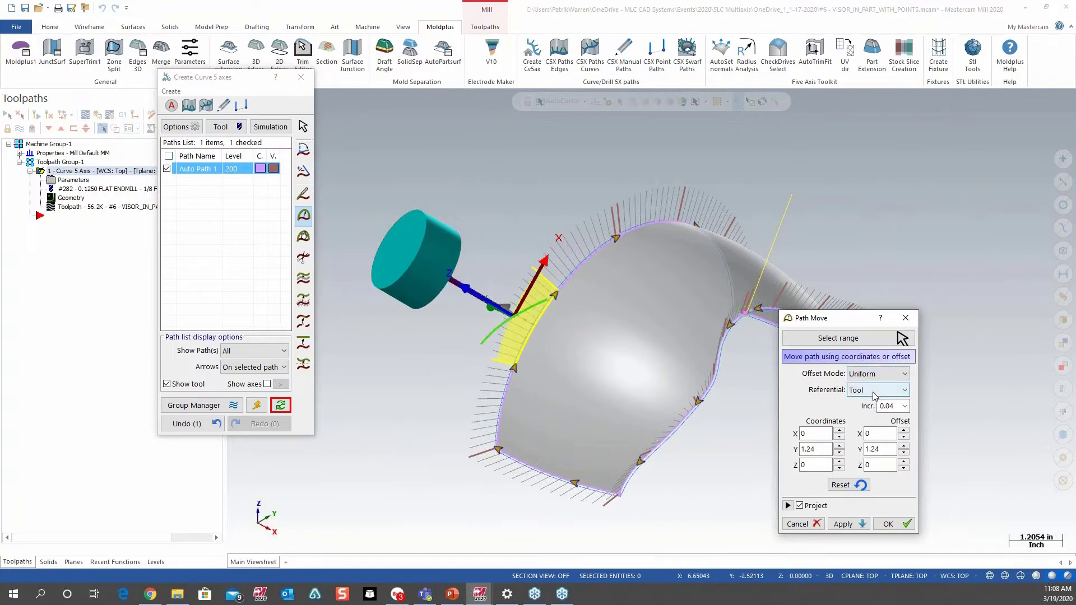
# Leave the path move and close the 5-axis curve editor to return to the visor's toolpath.
pyautogui.moveTo(600, 353)
pyautogui.mouseDown(button='middle')
pyautogui.moveTo(666, 336)
pyautogui.moveTo(618, 357)
pyautogui.mouseUp(button='middle')
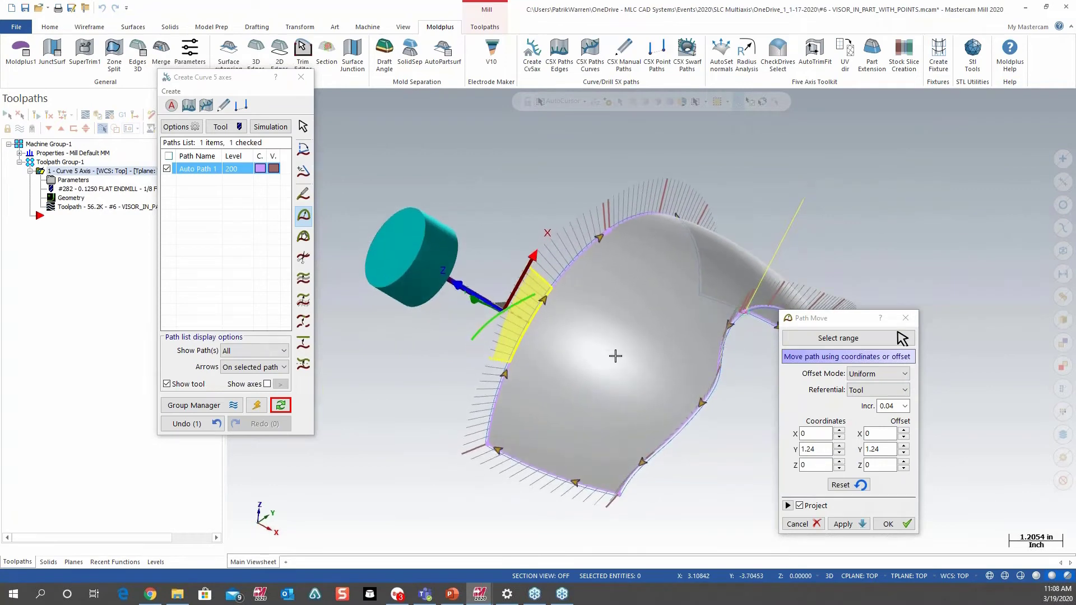
pyautogui.click(904, 317)
pyautogui.moveTo(627, 314); pyautogui.dragTo(543, 317, button='middle')
pyautogui.press('Escape')
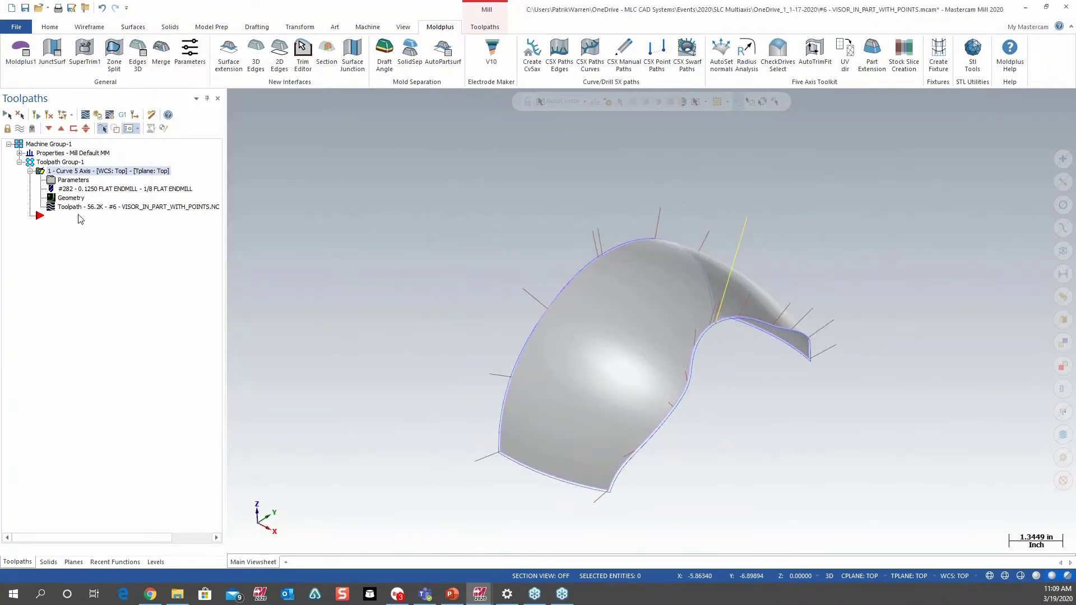
# Backplot the Curve 5 Axis toolpath around the visor's edge, examine the tool motion, and close the backplot.
pyautogui.click(51, 209)
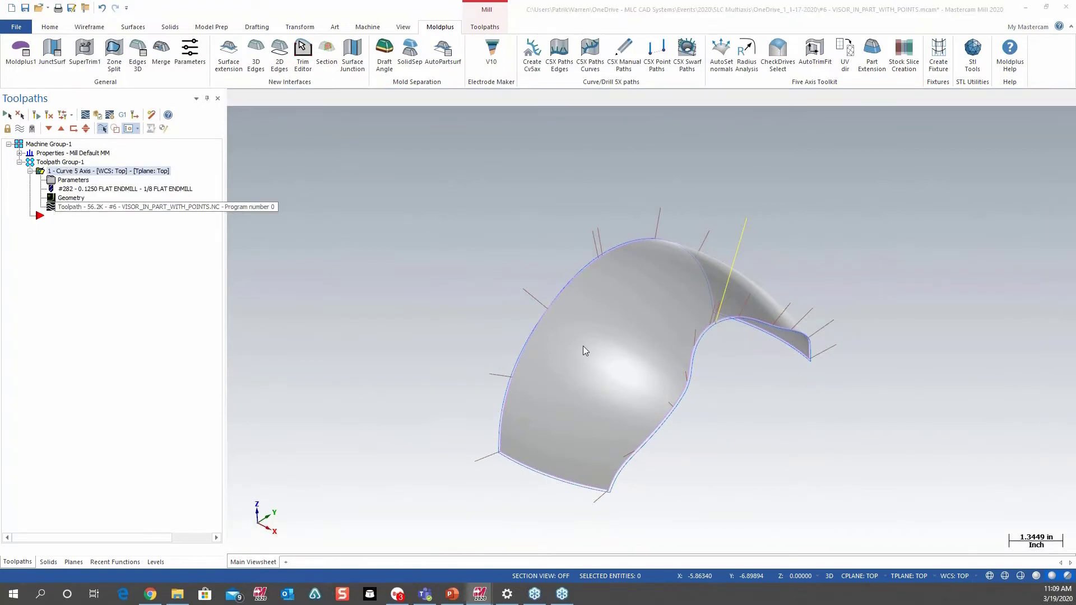
pyautogui.moveTo(506, 369); pyautogui.dragTo(526, 325, button='middle')
pyautogui.press('r')
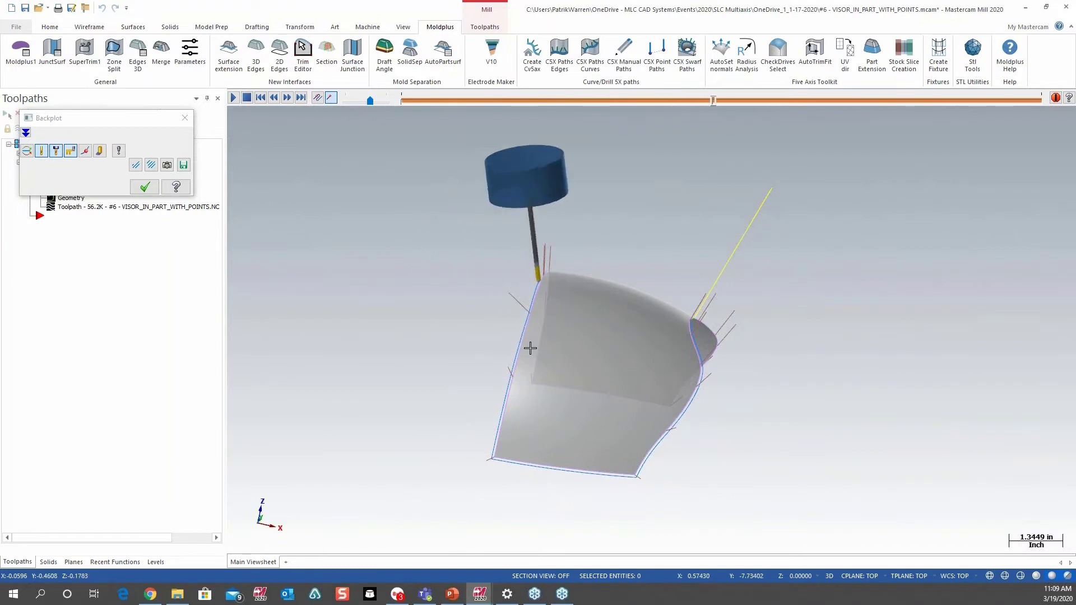
pyautogui.moveTo(586, 326); pyautogui.dragTo(504, 347, button='middle')
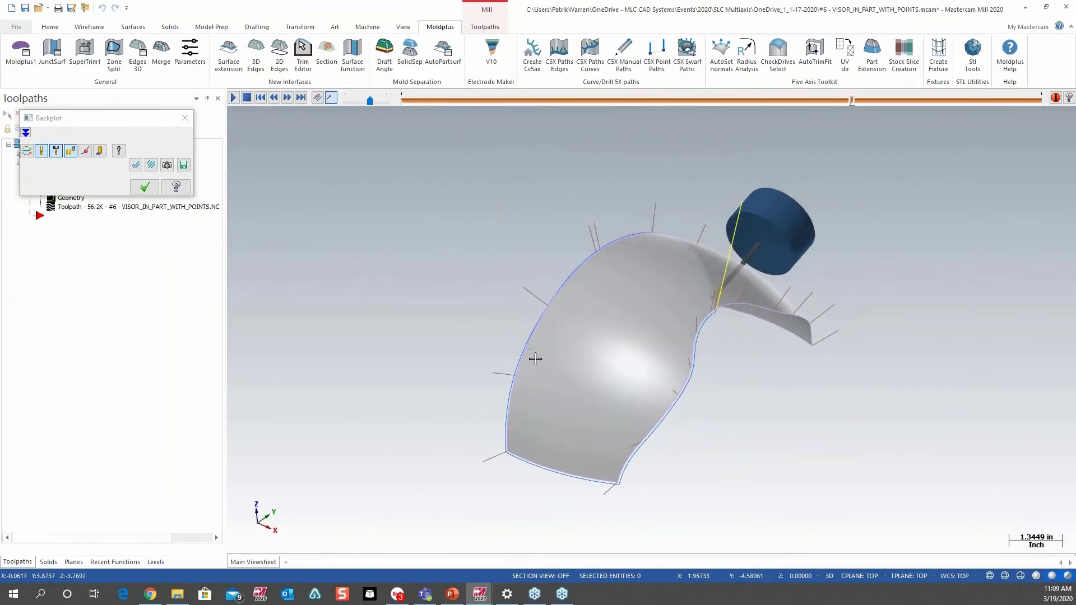
pyautogui.click(185, 118)
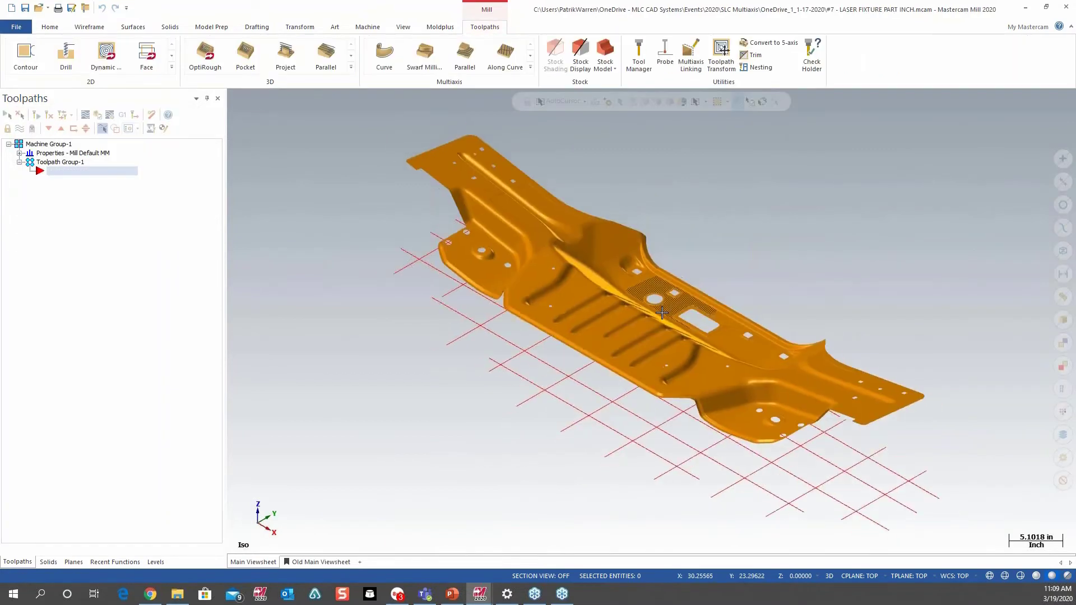
# Create automatic 5-axis paths on the laser fixture part, filtering by area size to keep only the outer boundary and the large rectangular opening.
pyautogui.moveTo(661, 313)
pyautogui.mouseDown(button='middle')
pyautogui.moveTo(859, 319)
pyautogui.moveTo(848, 300)
pyautogui.moveTo(889, 312)
pyautogui.moveTo(889, 324)
pyautogui.mouseUp(button='middle')
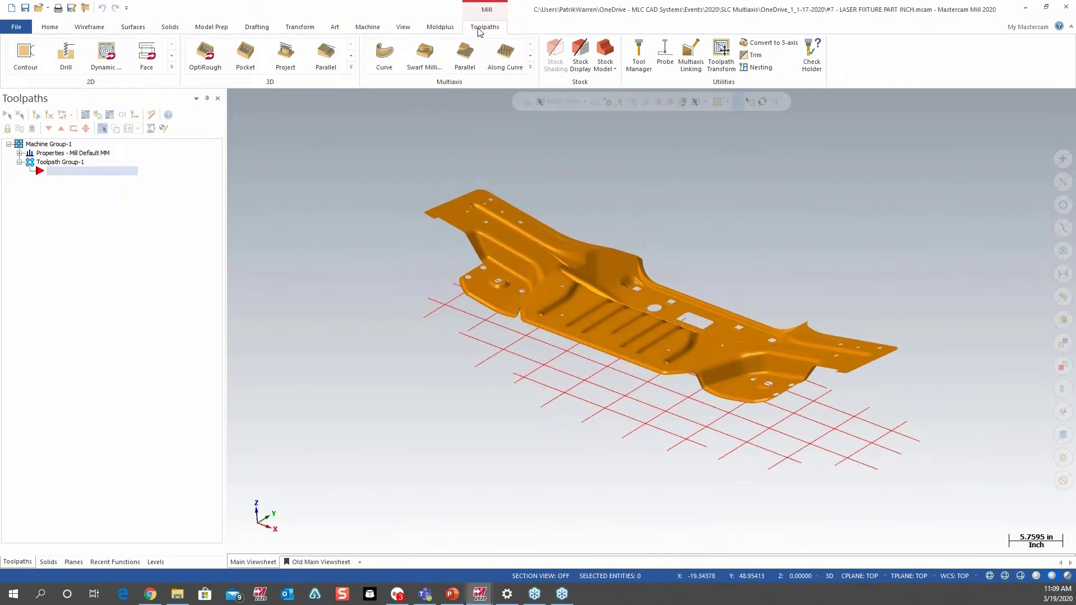
pyautogui.click(429, 28)
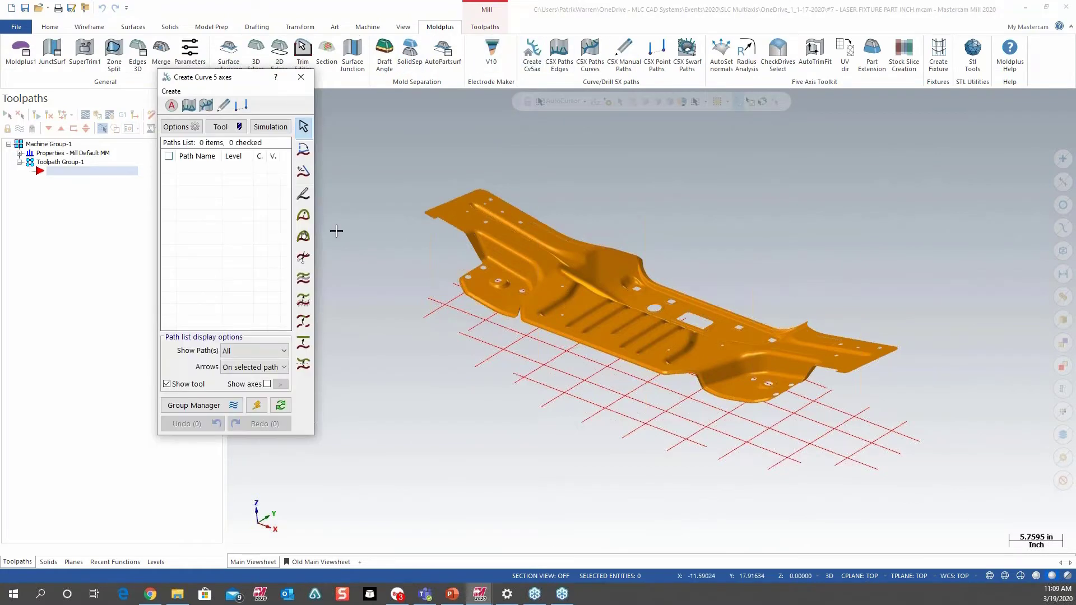
pyautogui.click(171, 105)
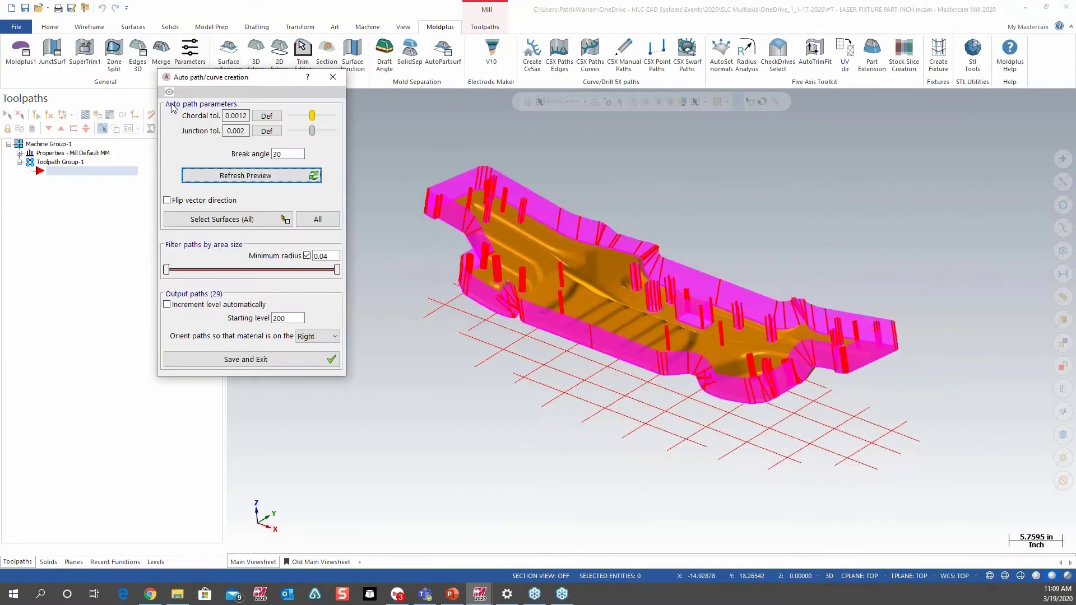
pyautogui.scroll(3, 721, 209)
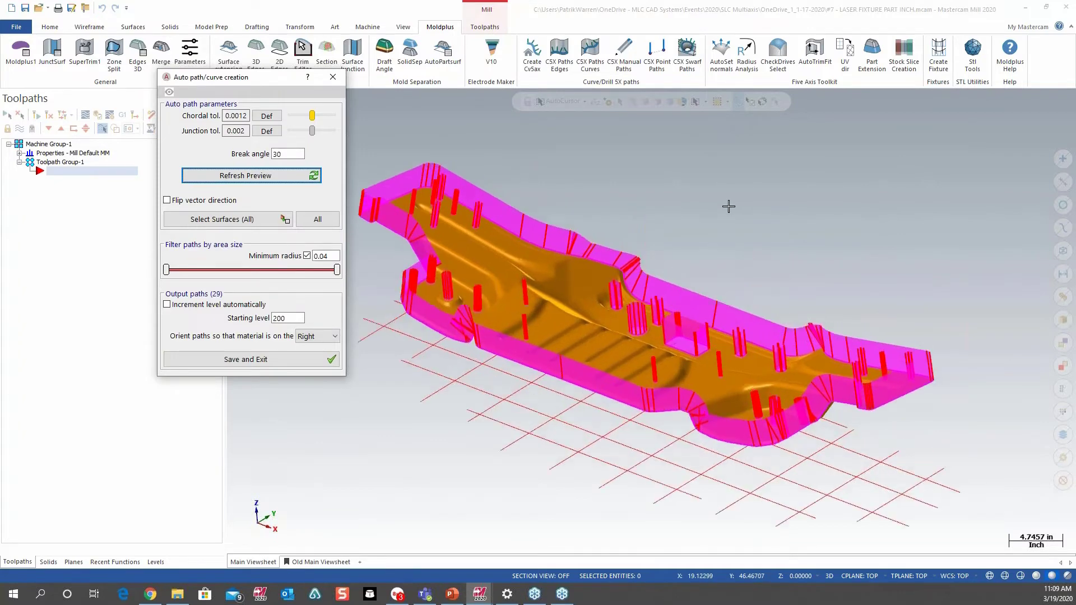
pyautogui.moveTo(683, 235); pyautogui.dragTo(486, 157, button='middle')
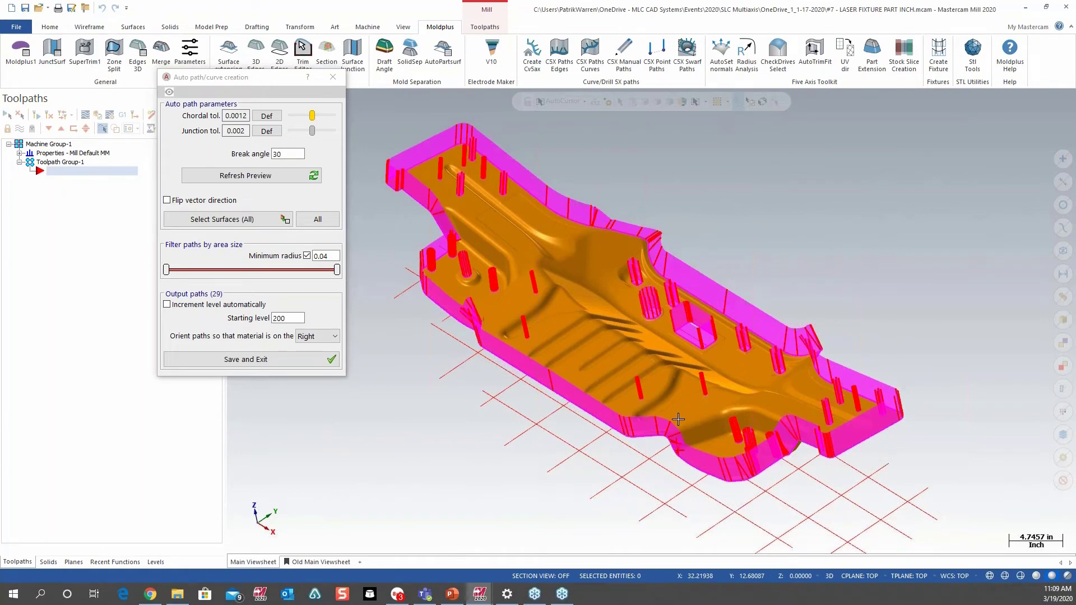
pyautogui.moveTo(169, 272); pyautogui.dragTo(324, 274)
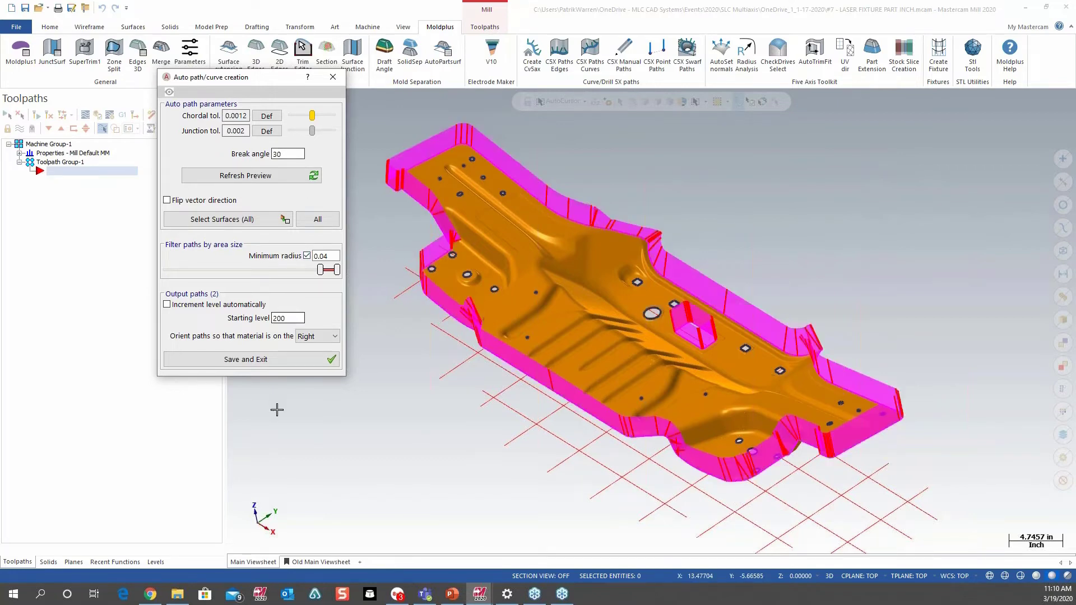
pyautogui.click(259, 359)
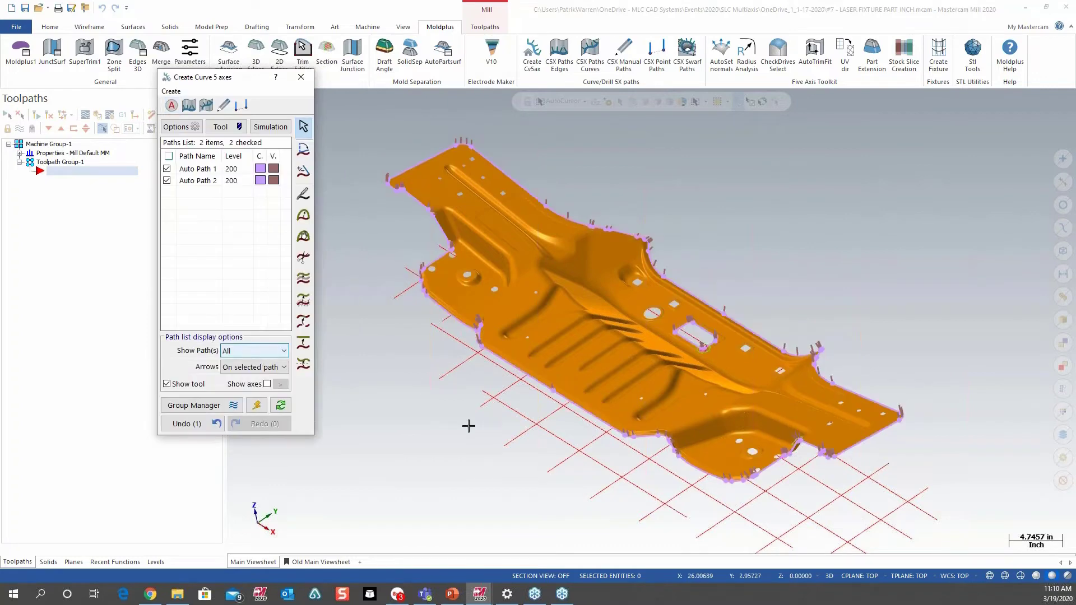
# Select the vector range around the notch on the part's outer edge and reinterpolate its vectors.
pyautogui.moveTo(489, 437); pyautogui.dragTo(503, 396, button='middle')
pyautogui.scroll(2, 639, 308)
pyautogui.scroll(6, 471, 434)
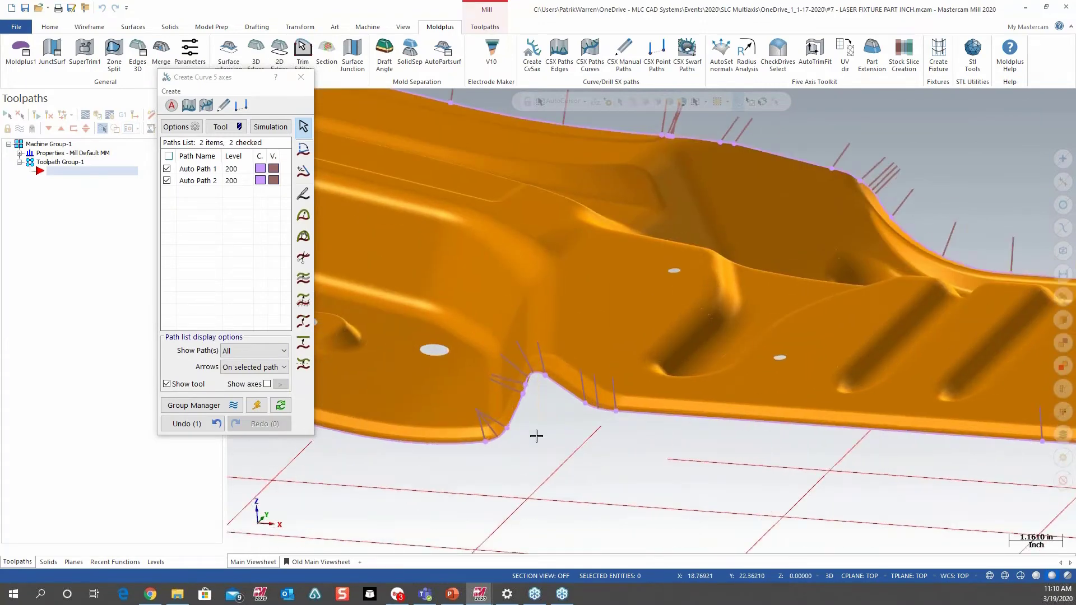
pyautogui.scroll(2, 510, 456)
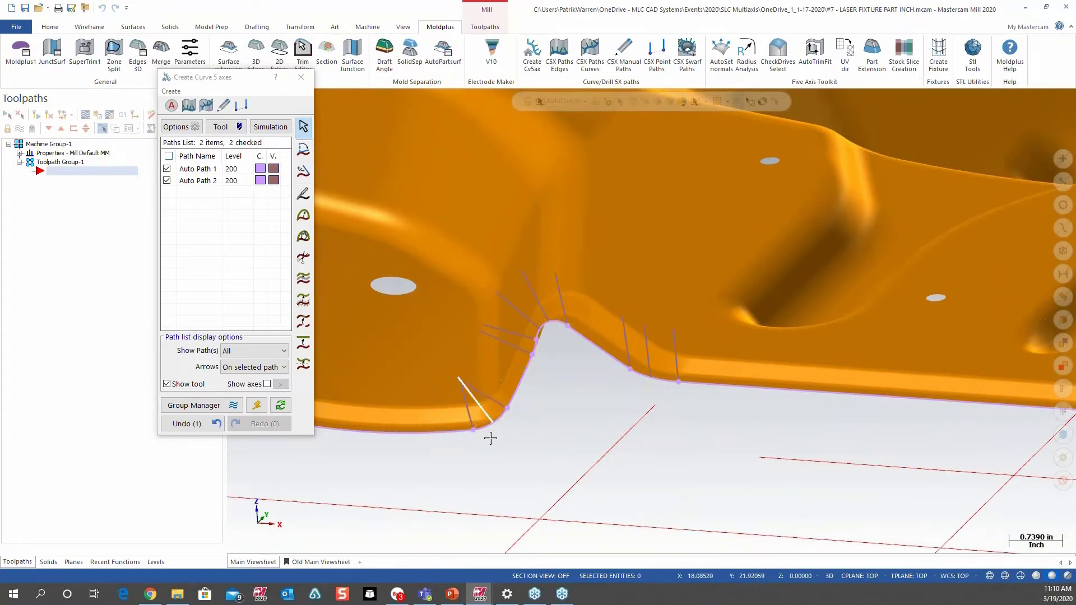
pyautogui.click(465, 406)
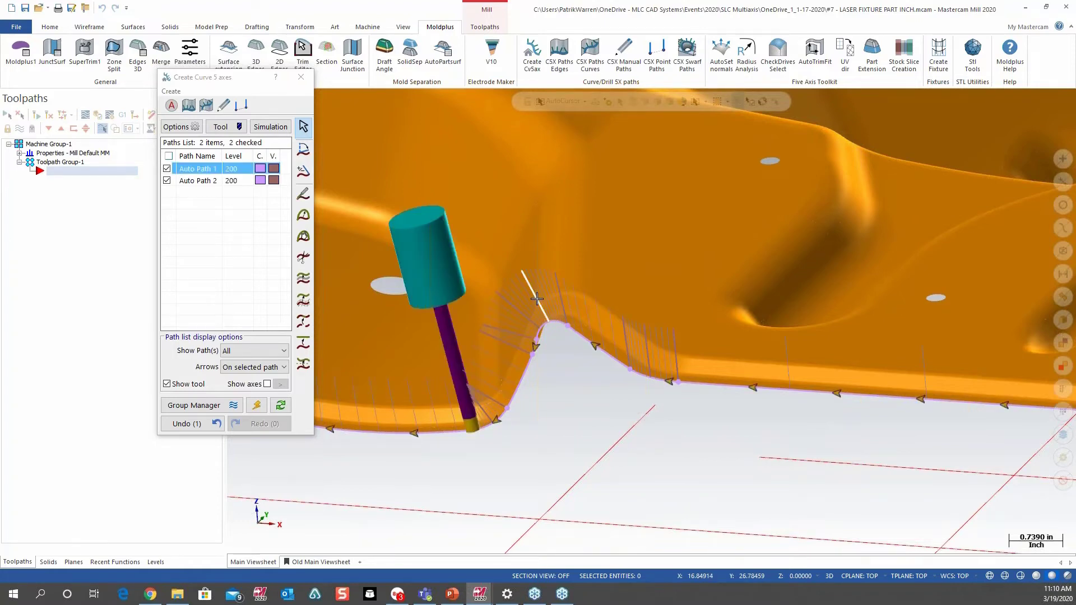
pyautogui.click(536, 299)
pyautogui.rightClick(537, 298)
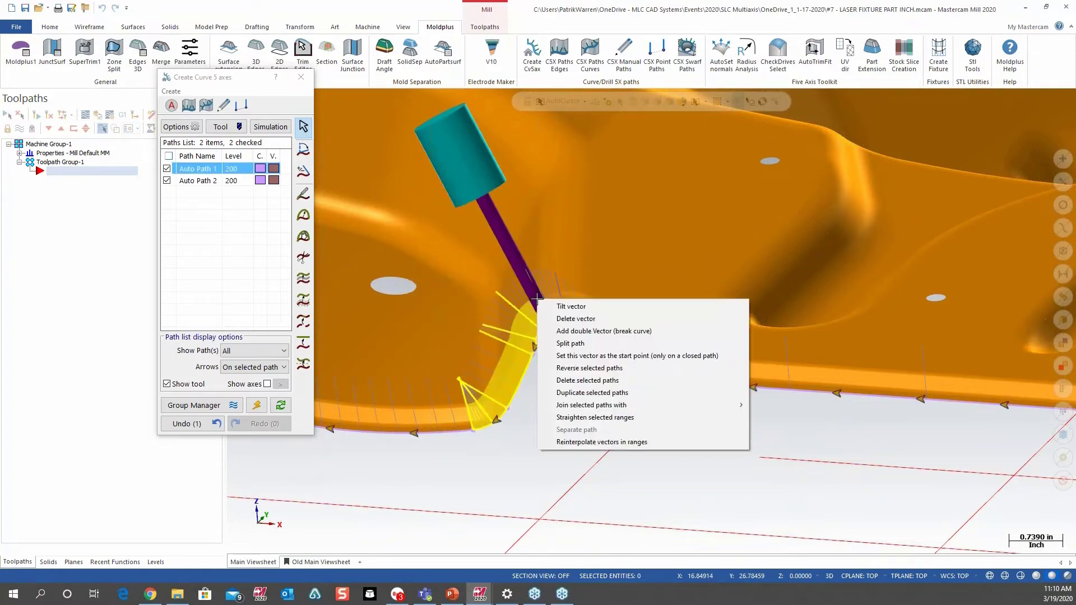
pyautogui.click(573, 442)
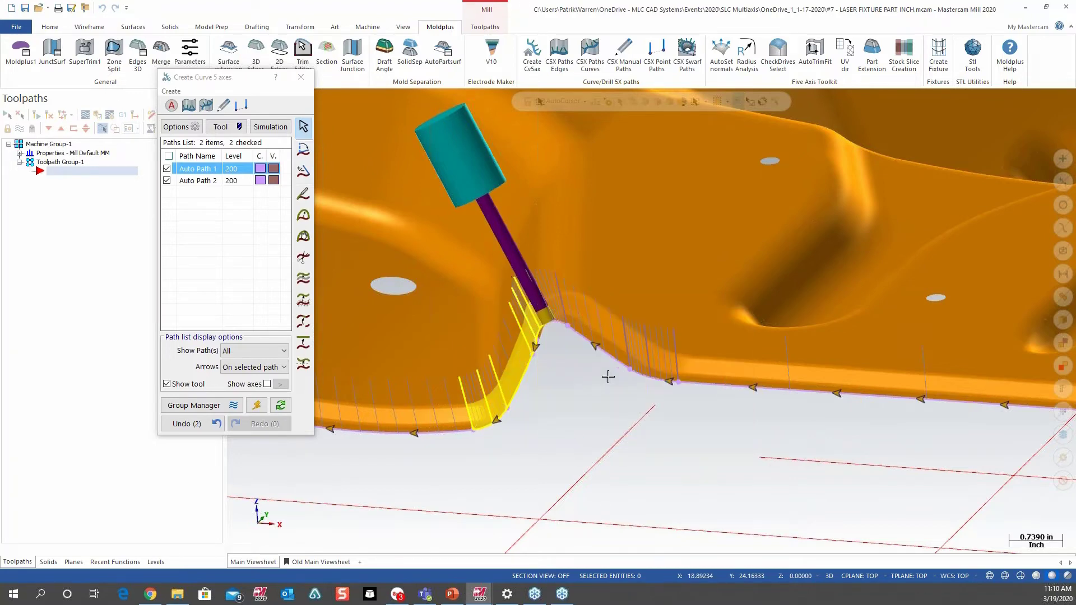
# Generate a Curve 5 Axis toolpath from both auto paths with the 1/8 flat endmill, tool 282, and close the curve editor.
pyautogui.moveTo(607, 372); pyautogui.dragTo(458, 366, button='middle')
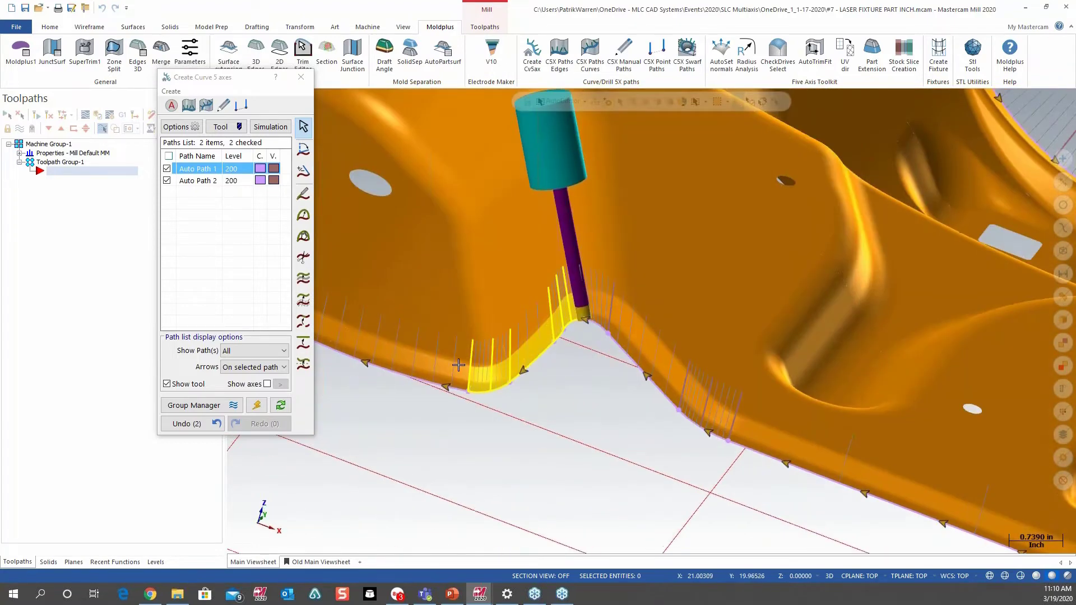
pyautogui.scroll(-5, 607, 428)
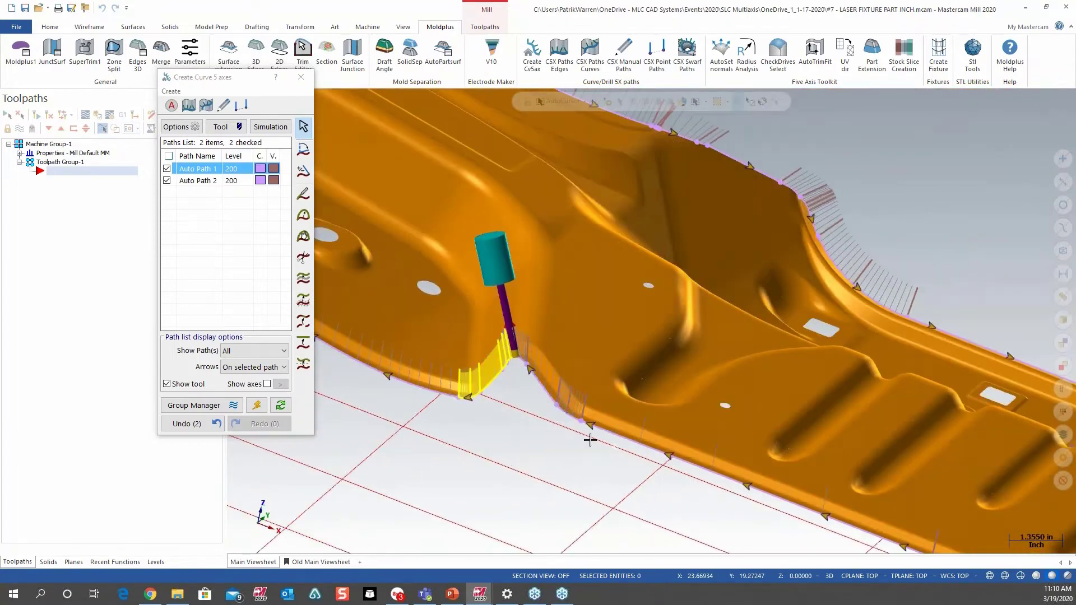
pyautogui.click(258, 407)
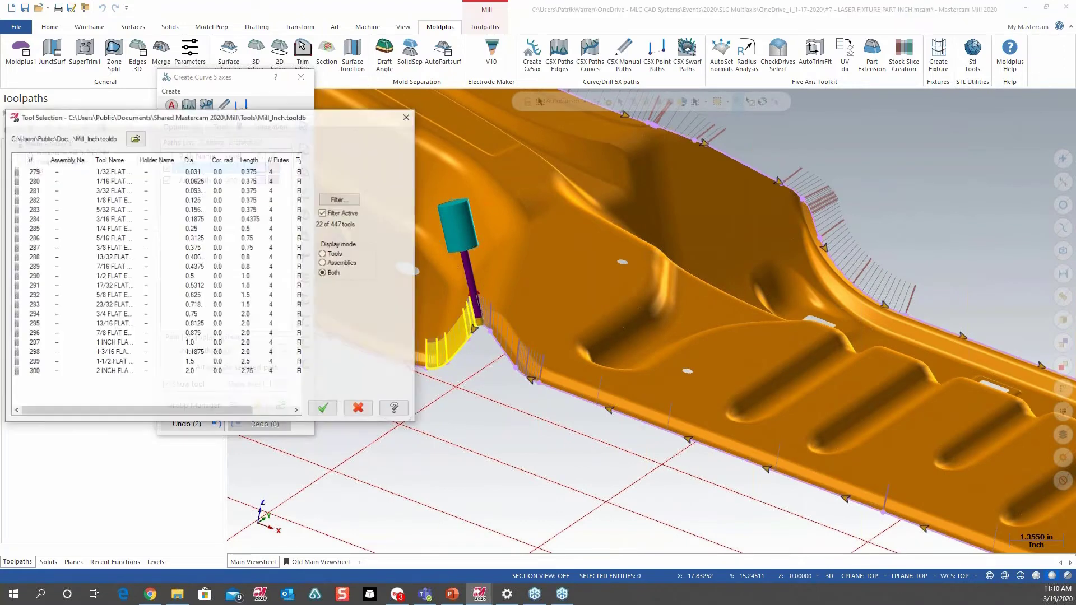
pyautogui.click(103, 201)
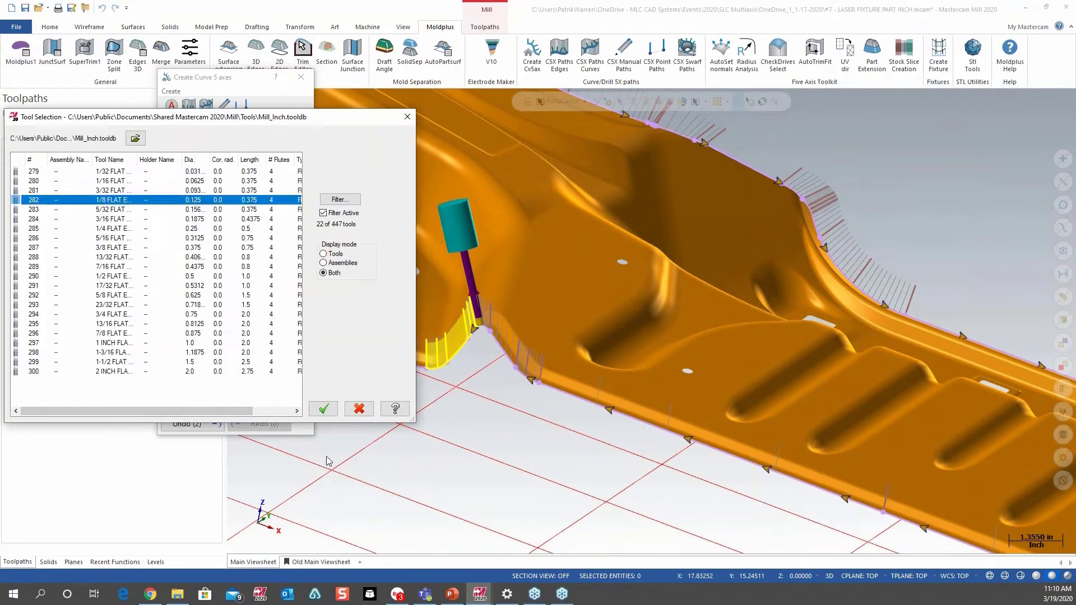
pyautogui.click(324, 409)
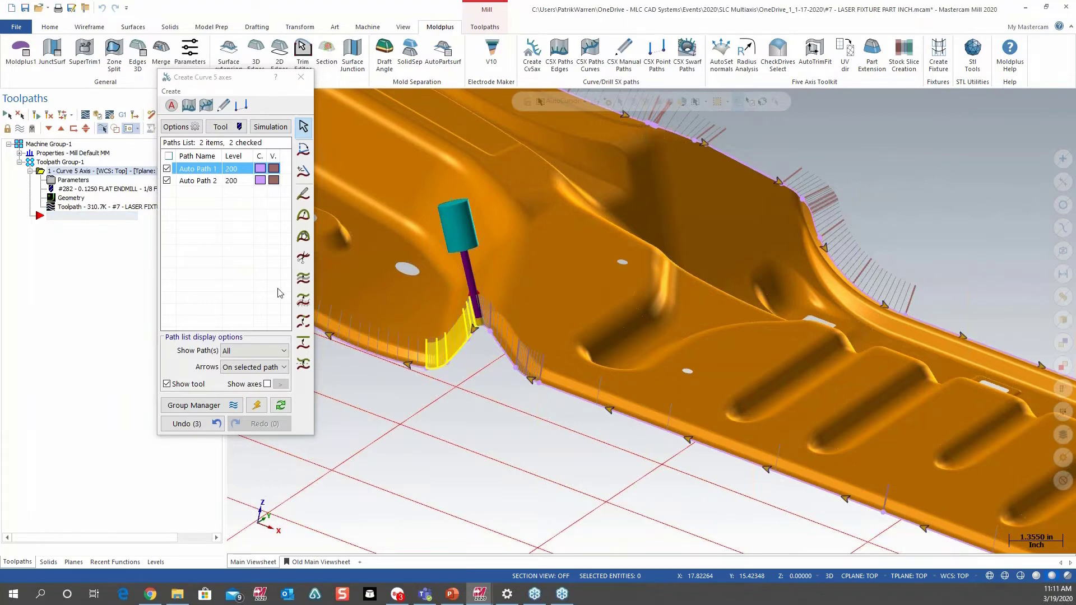
pyautogui.scroll(-3, 462, 344)
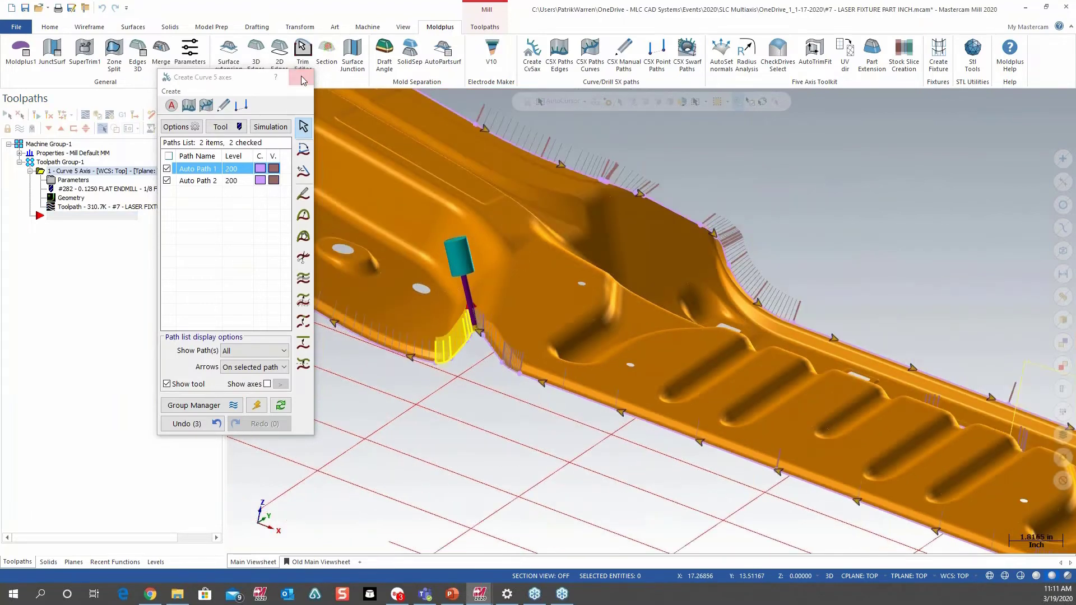
pyautogui.click(301, 77)
# Examine the part against the layout grid lines beneath it from the top, isometric and side, using translucent shading.
pyautogui.scroll(-10, 645, 398)
pyautogui.scroll(-2, 644, 398)
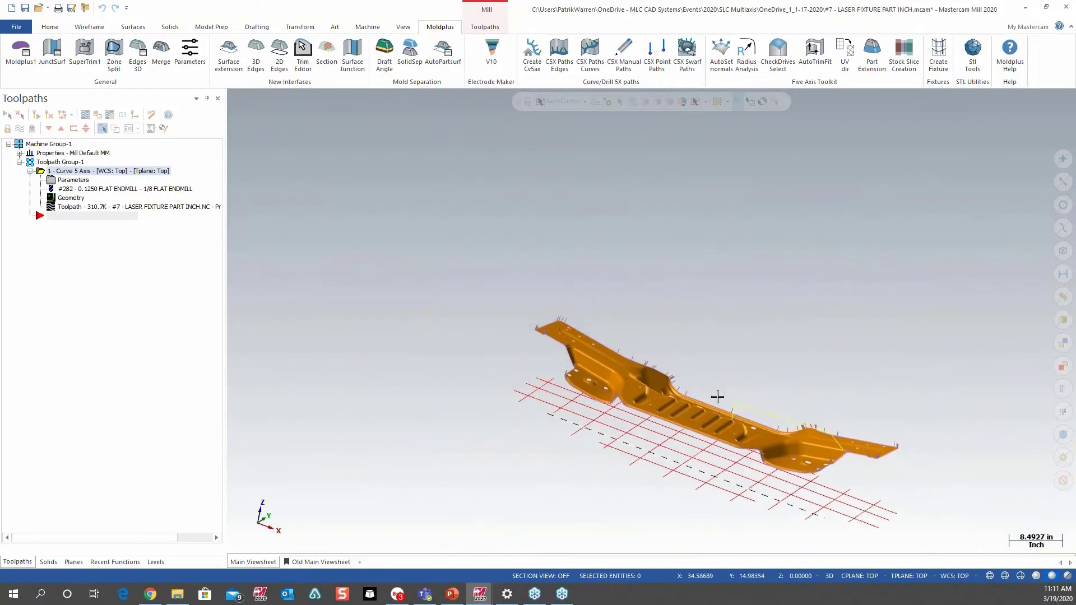
pyautogui.moveTo(715, 397)
pyautogui.mouseDown(button='middle')
pyautogui.moveTo(912, 524)
pyautogui.moveTo(803, 431)
pyautogui.moveTo(823, 449)
pyautogui.moveTo(804, 444)
pyautogui.moveTo(782, 461)
pyautogui.mouseUp(button='middle')
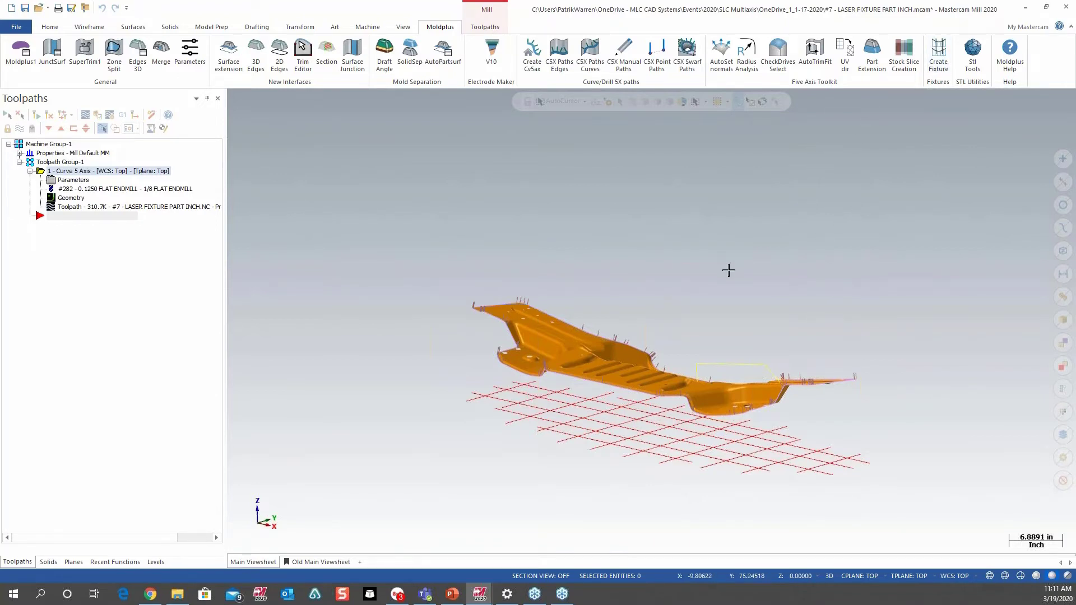
pyautogui.moveTo(723, 272)
pyautogui.mouseDown(button='middle')
pyautogui.moveTo(648, 260)
pyautogui.moveTo(663, 246)
pyautogui.moveTo(845, 271)
pyautogui.moveTo(752, 268)
pyautogui.moveTo(780, 269)
pyautogui.moveTo(770, 272)
pyautogui.mouseUp(button='middle')
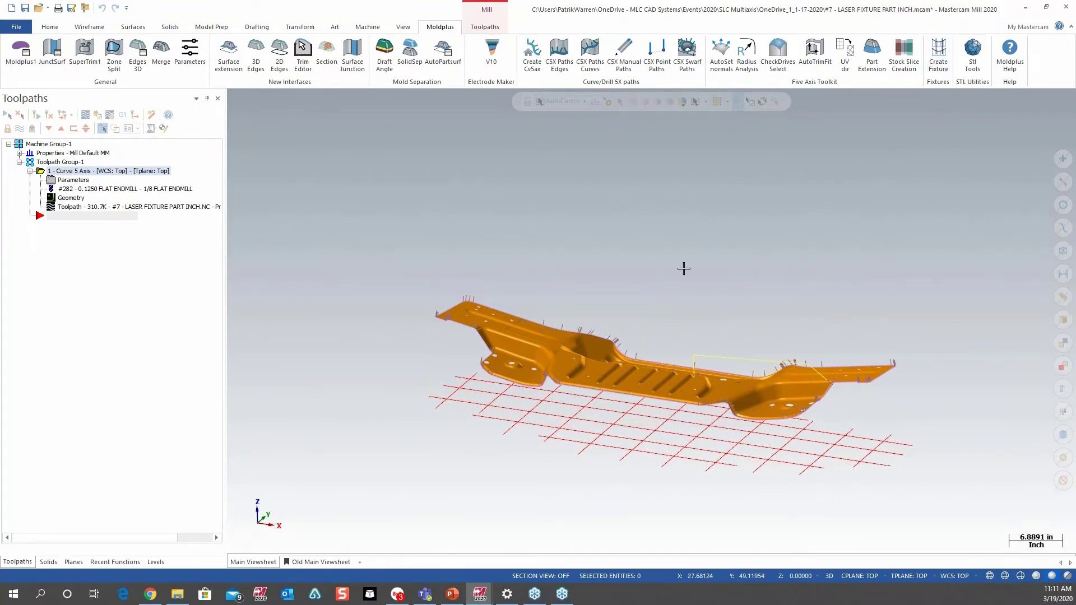
pyautogui.rightClick(682, 314)
pyautogui.click(693, 315)
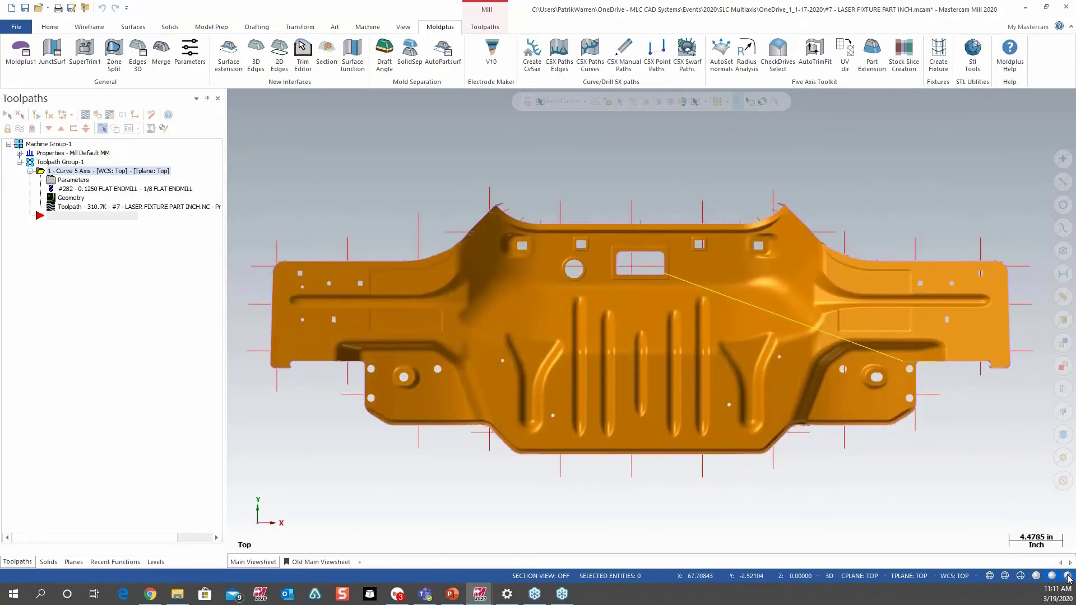
pyautogui.click(1068, 578)
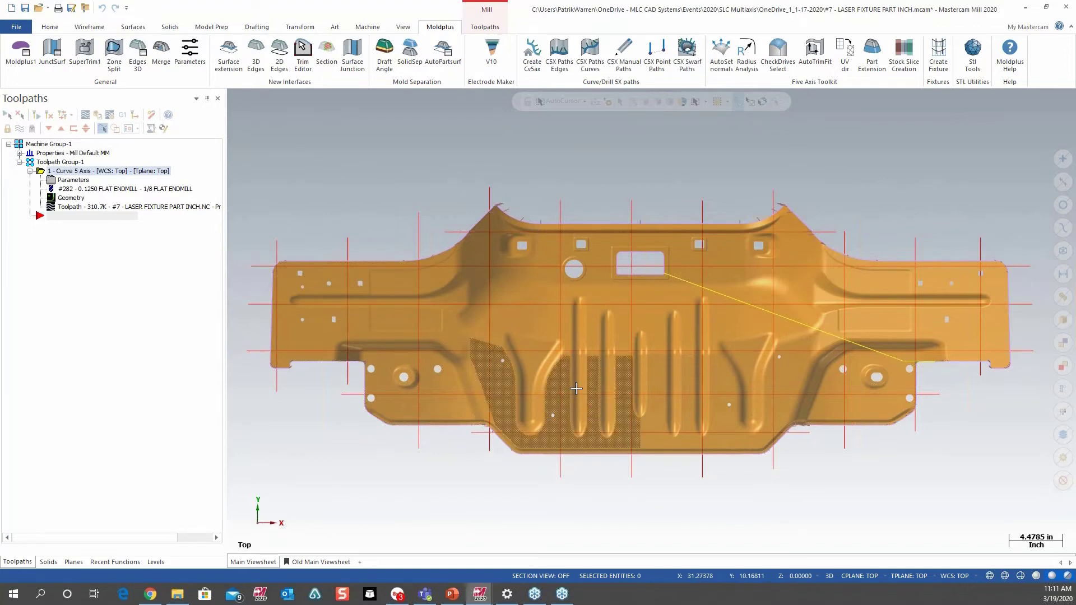
pyautogui.rightClick(384, 166)
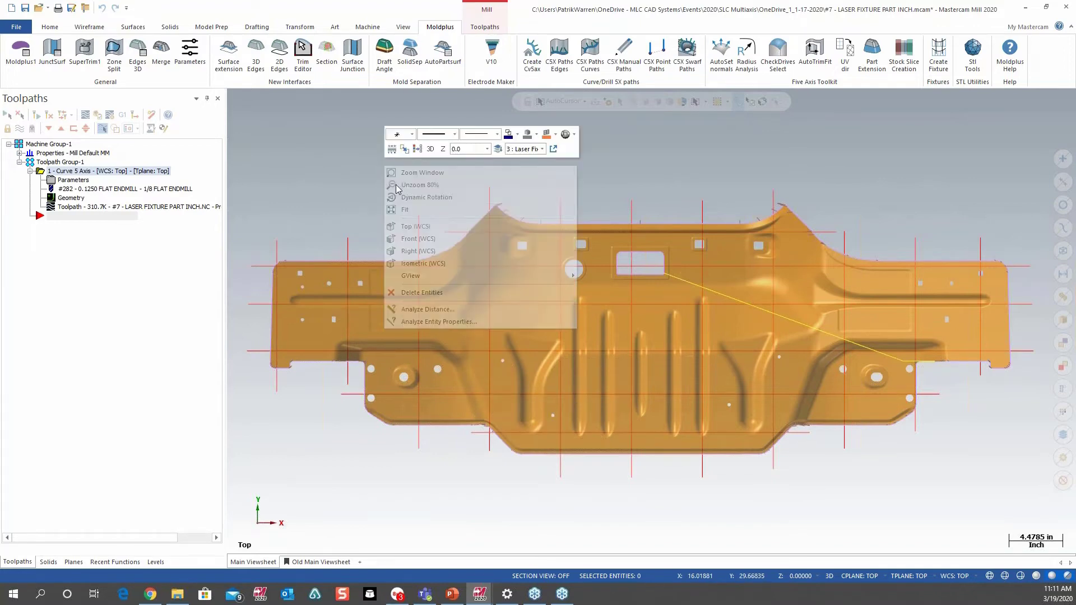
pyautogui.press('Escape')
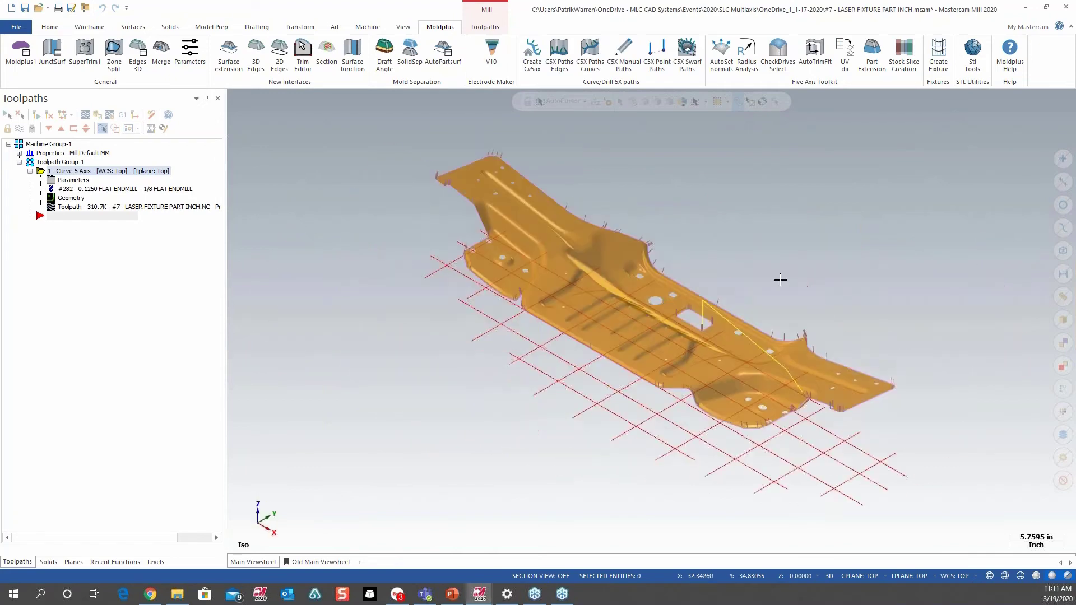
pyautogui.moveTo(891, 490); pyautogui.dragTo(923, 387, button='middle')
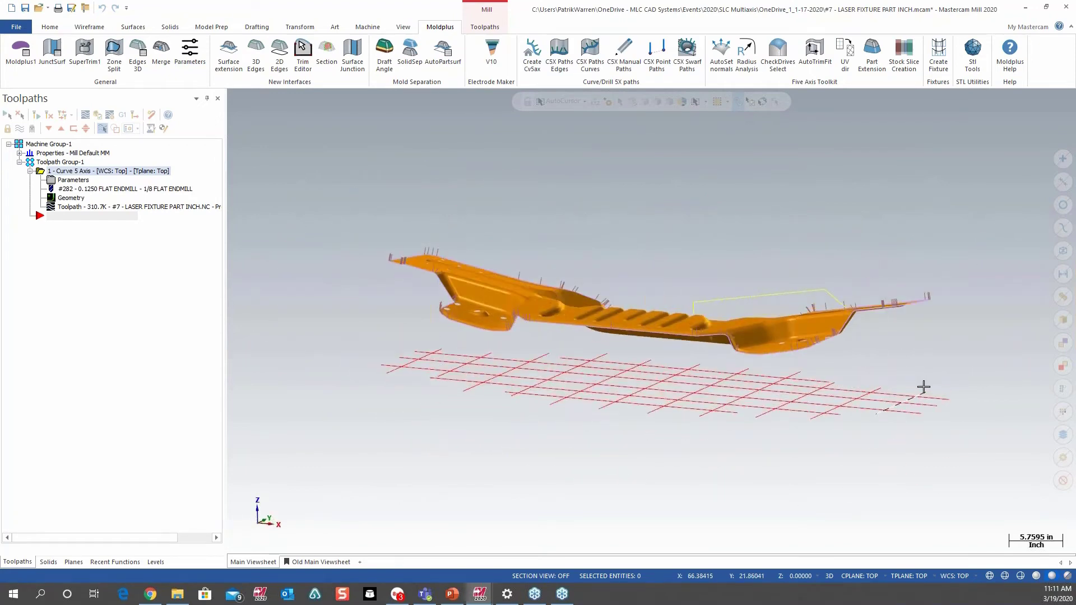
# Start a plate fixture and select all the grid lines beneath the part as its holder layout.
pyautogui.click(938, 54)
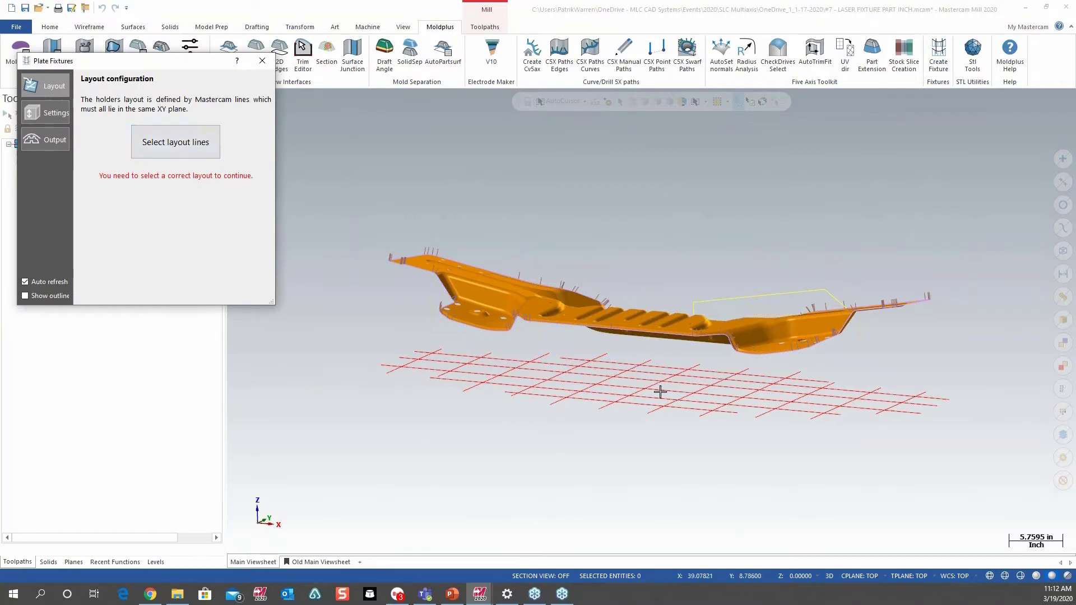
pyautogui.click(178, 146)
pyautogui.moveTo(585, 457); pyautogui.dragTo(652, 430, button='middle')
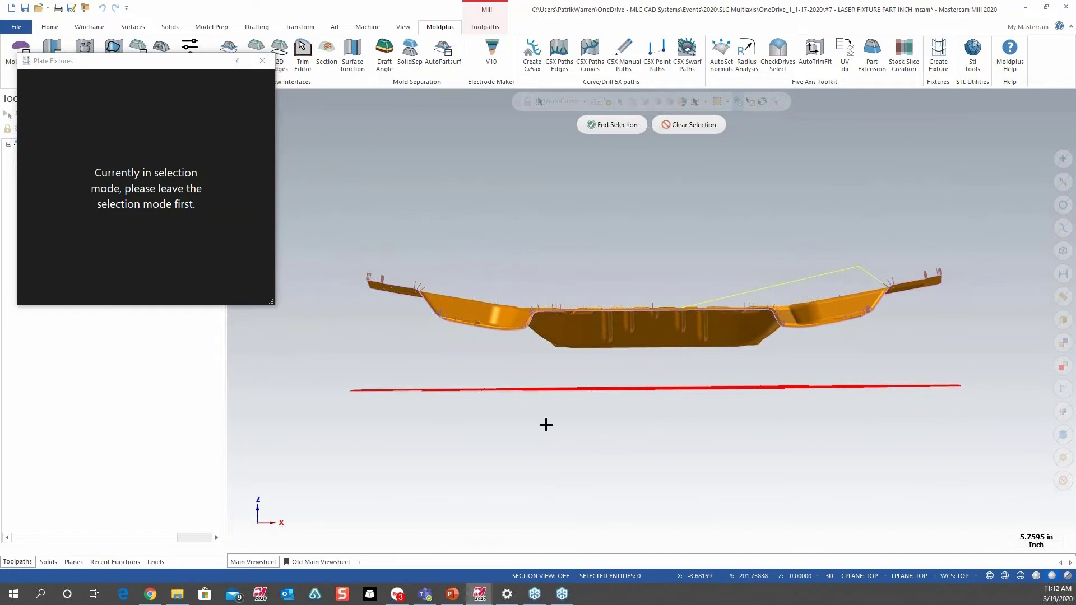
pyautogui.moveTo(307, 352); pyautogui.dragTo(994, 447)
pyautogui.click(612, 124)
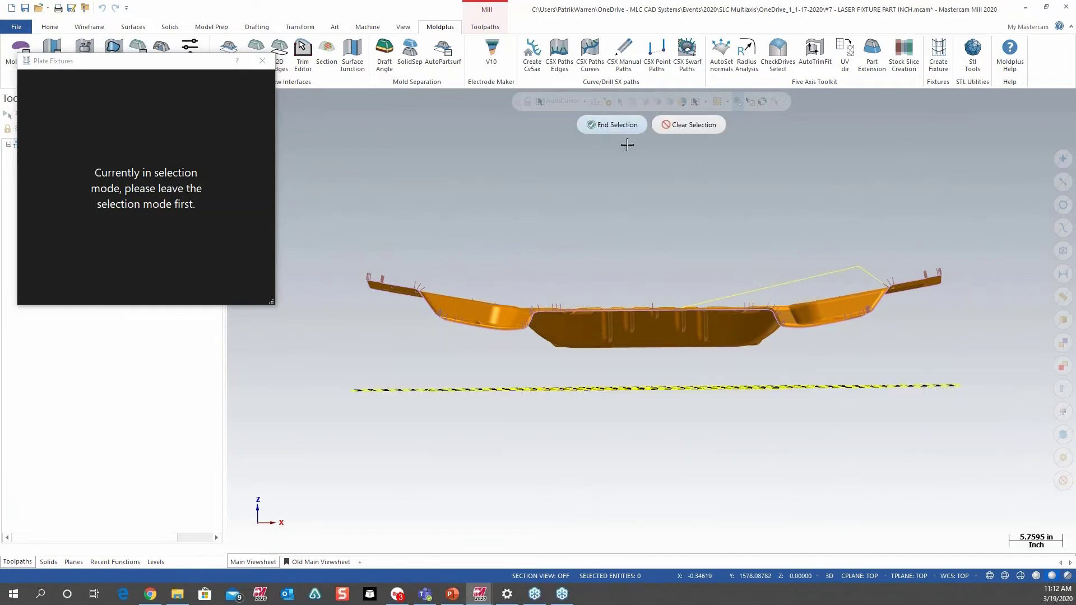
# Review the plate fixture's slot, chamfer, free space and base plate settings, turning the base plate off and back on.
pyautogui.moveTo(667, 336); pyautogui.dragTo(621, 382, button='middle')
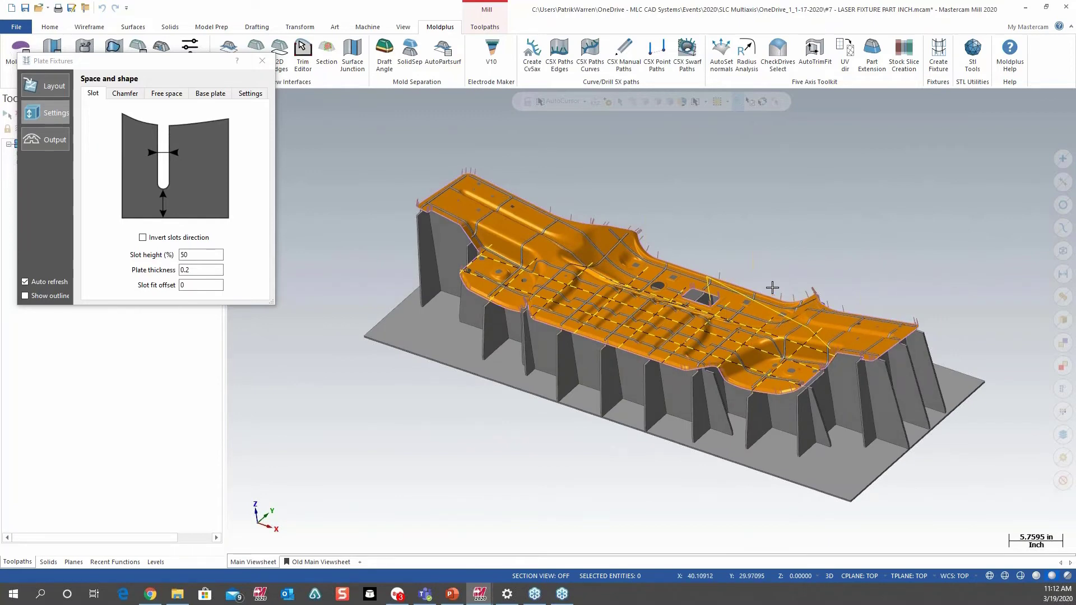
pyautogui.click(129, 94)
pyautogui.click(97, 94)
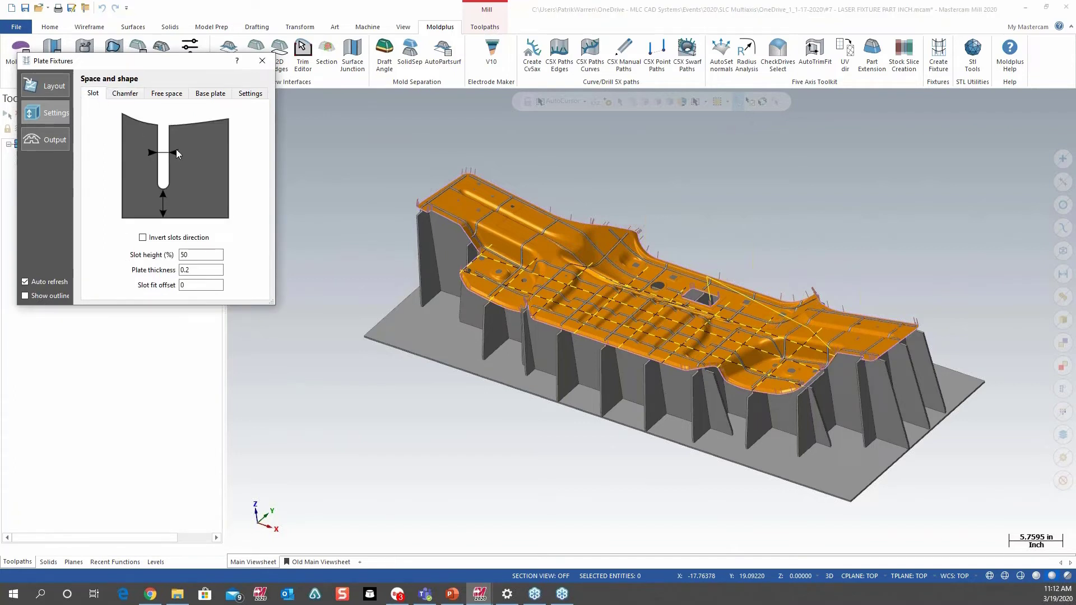
pyautogui.click(165, 94)
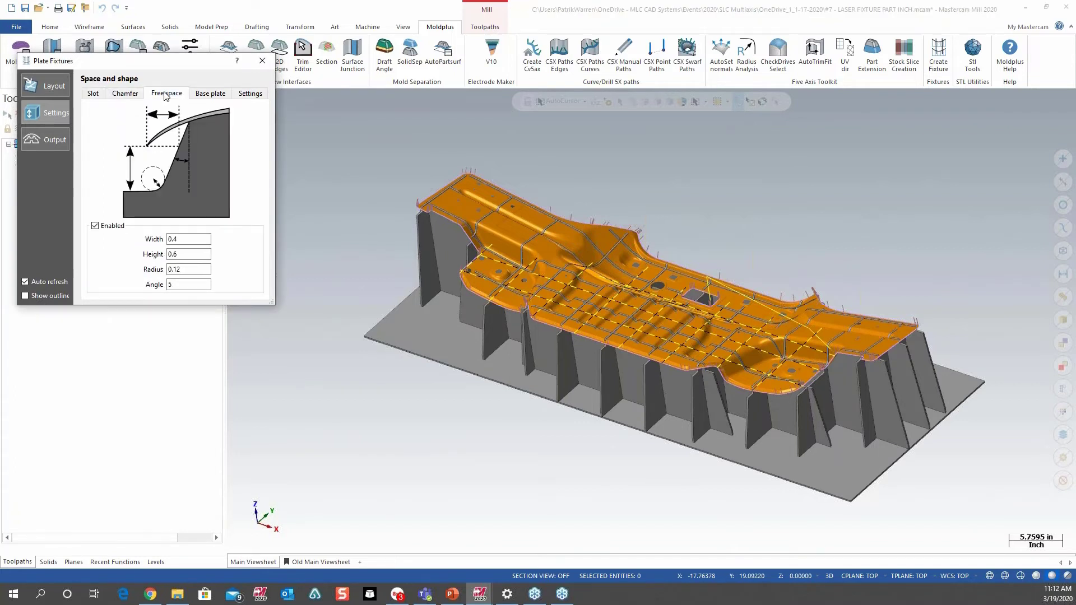
pyautogui.click(204, 94)
pyautogui.click(94, 191)
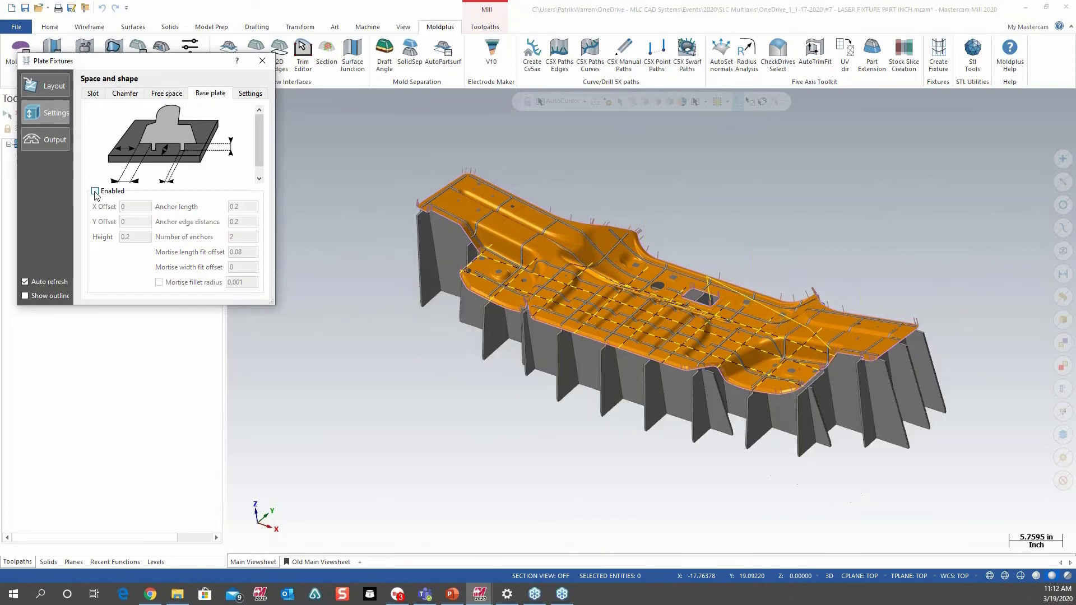
pyautogui.click(94, 192)
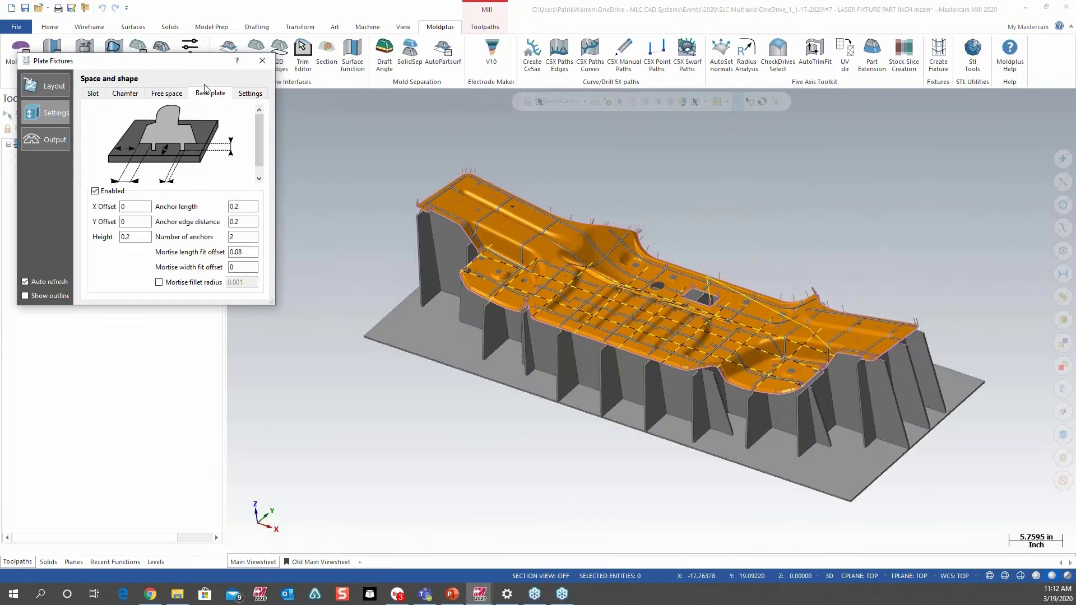
# Create the fixture geometry as surfaces, with stacked holders on level 200, nesting on 300 and assembly on 100, and close the plate fixture setup.
pyautogui.click(49, 143)
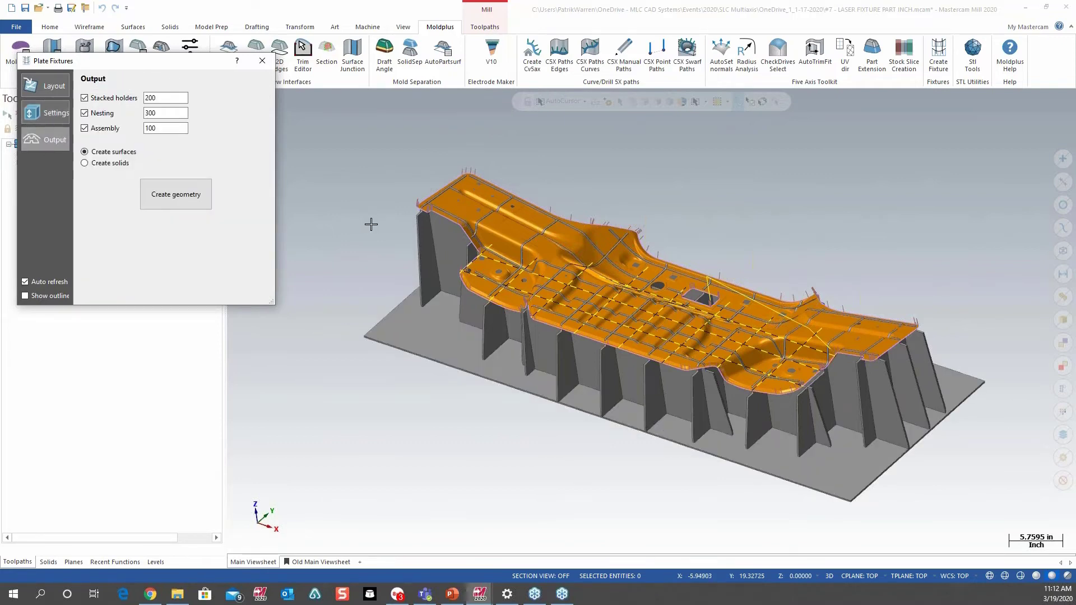
pyautogui.click(173, 197)
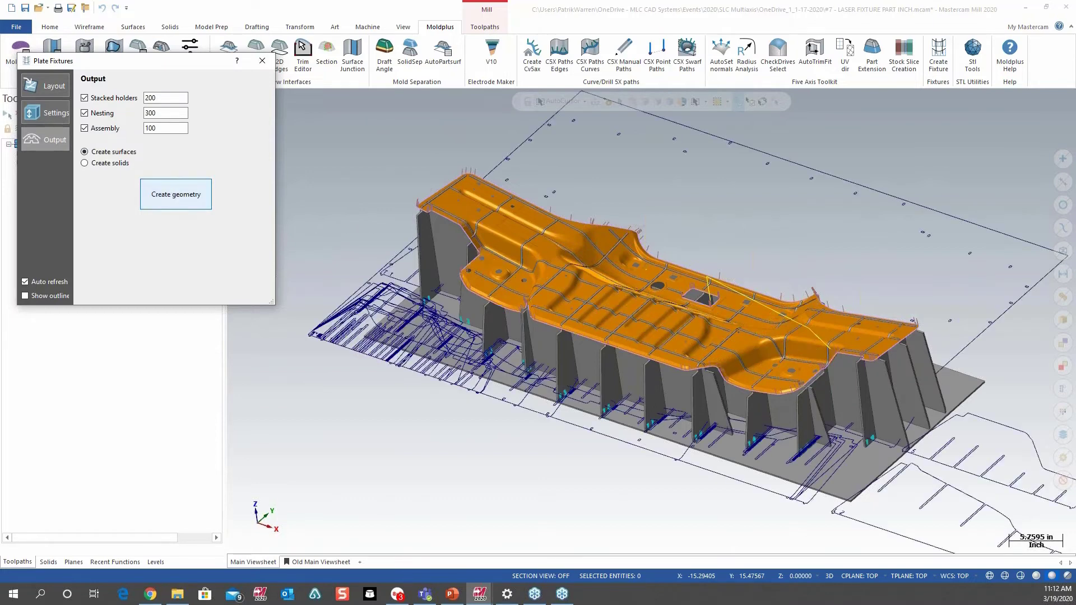
pyautogui.click(261, 60)
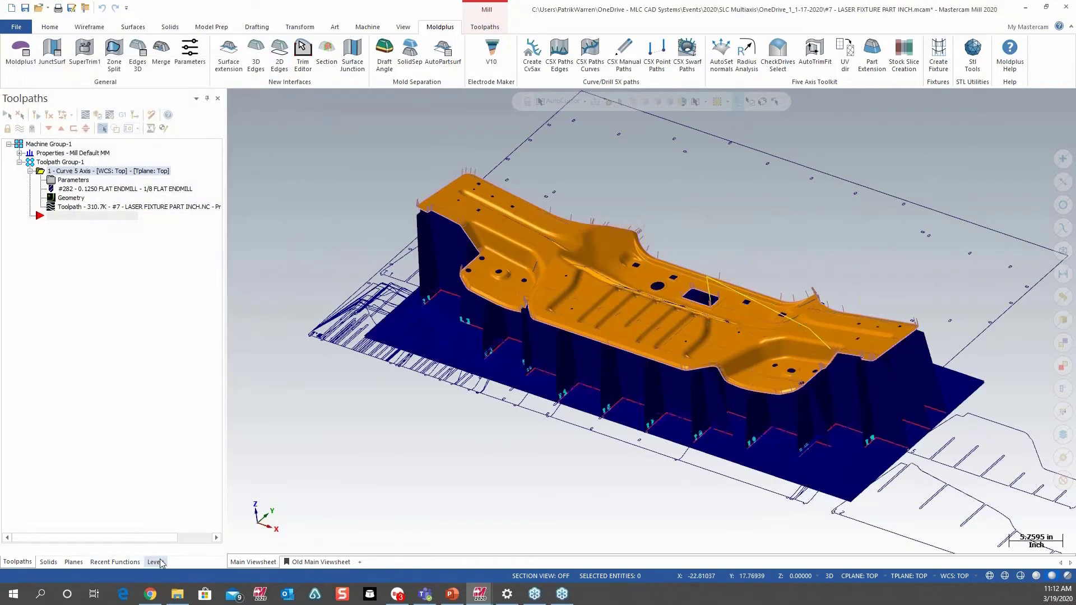
# Hide all levels except the Laser Fixture Grid Lines and show the Nesting level 300.
pyautogui.click(156, 562)
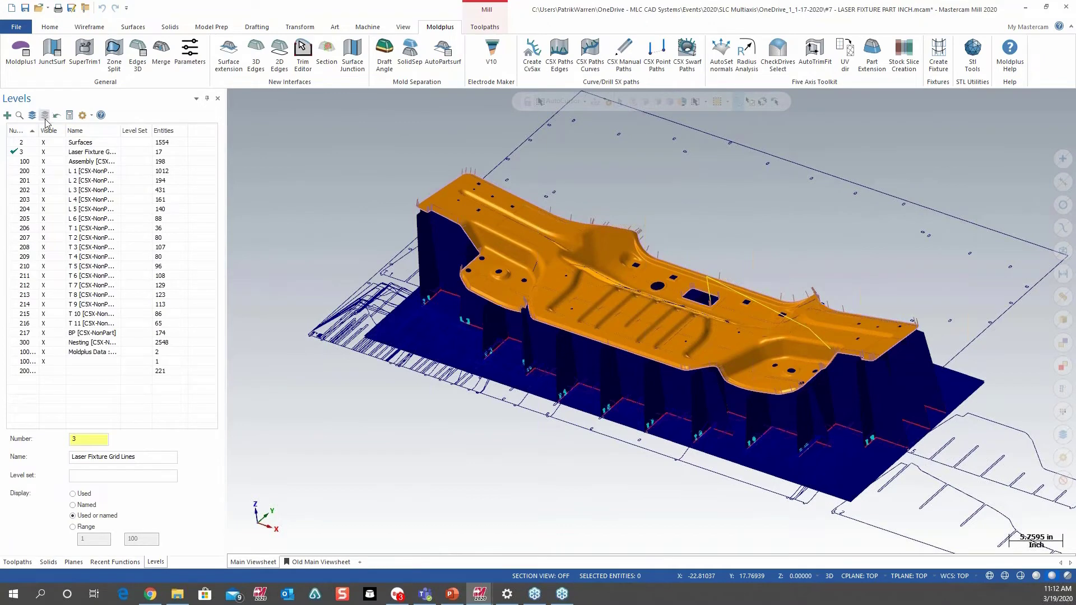
pyautogui.click(45, 115)
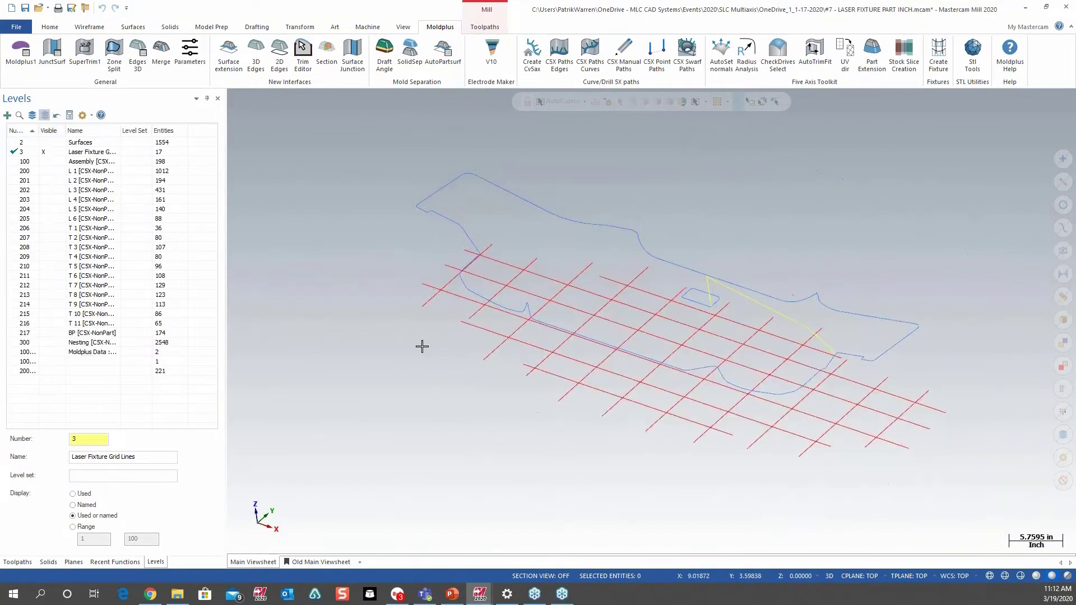
pyautogui.scroll(-4, 426, 349)
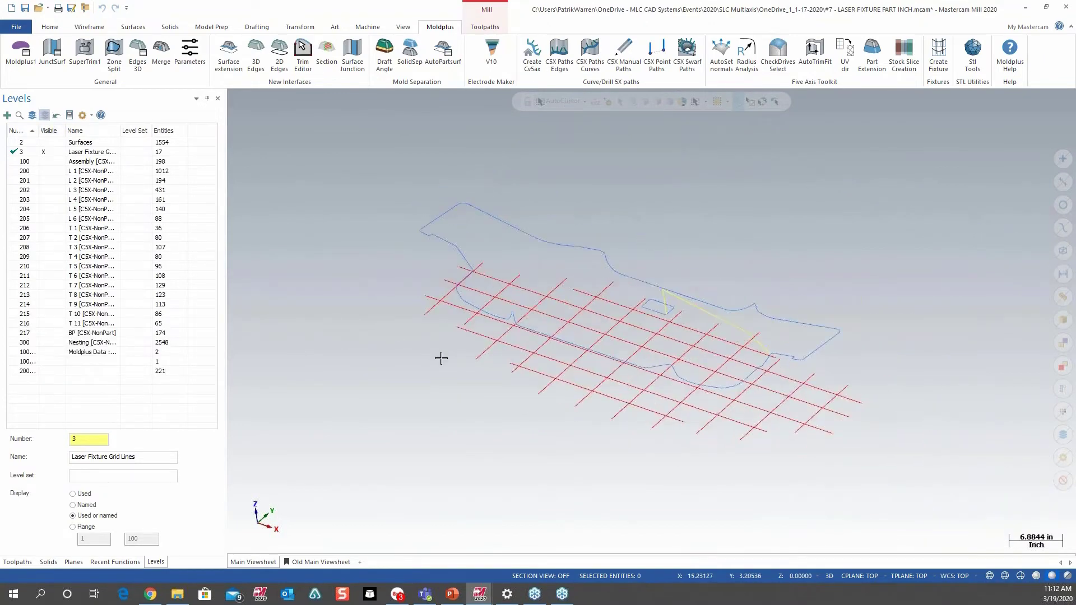
pyautogui.click(55, 342)
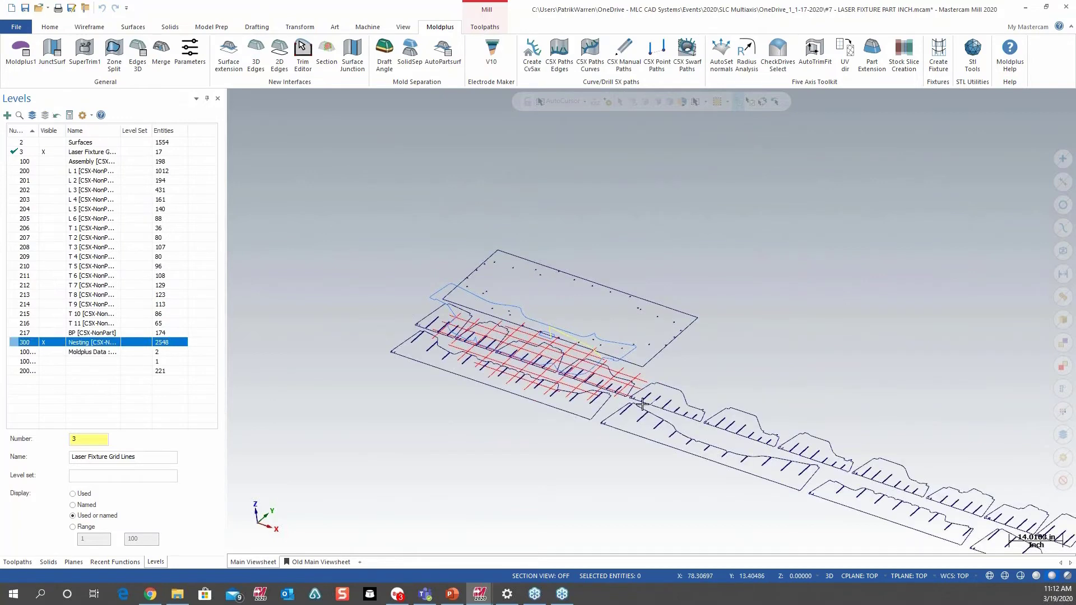
pyautogui.scroll(-3, 642, 403)
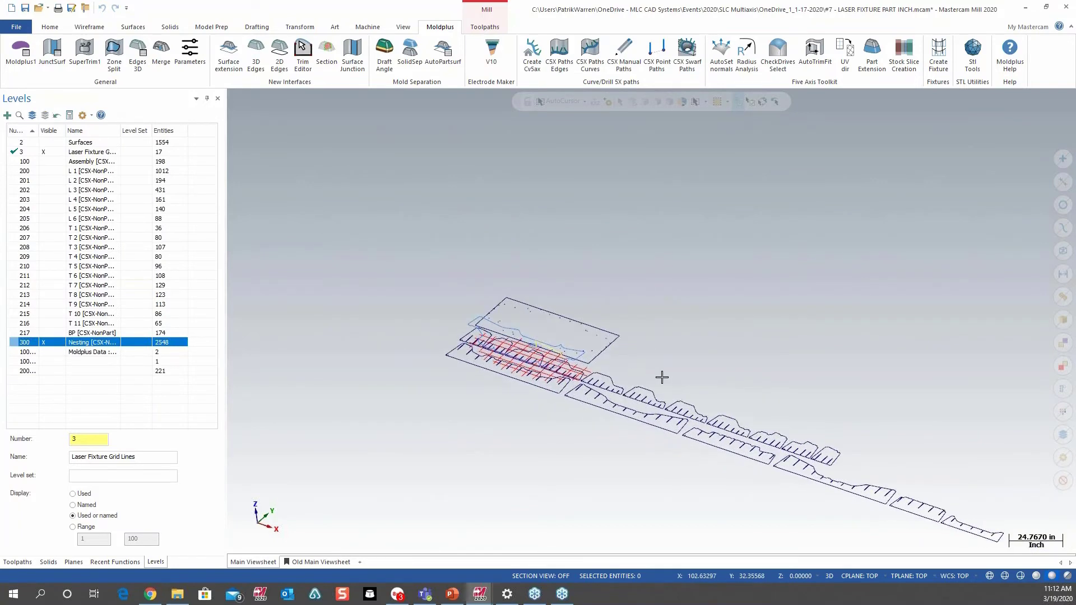
# Examine the nested plate outlines, their slots and their identification labels from the top view.
pyautogui.rightClick(649, 361)
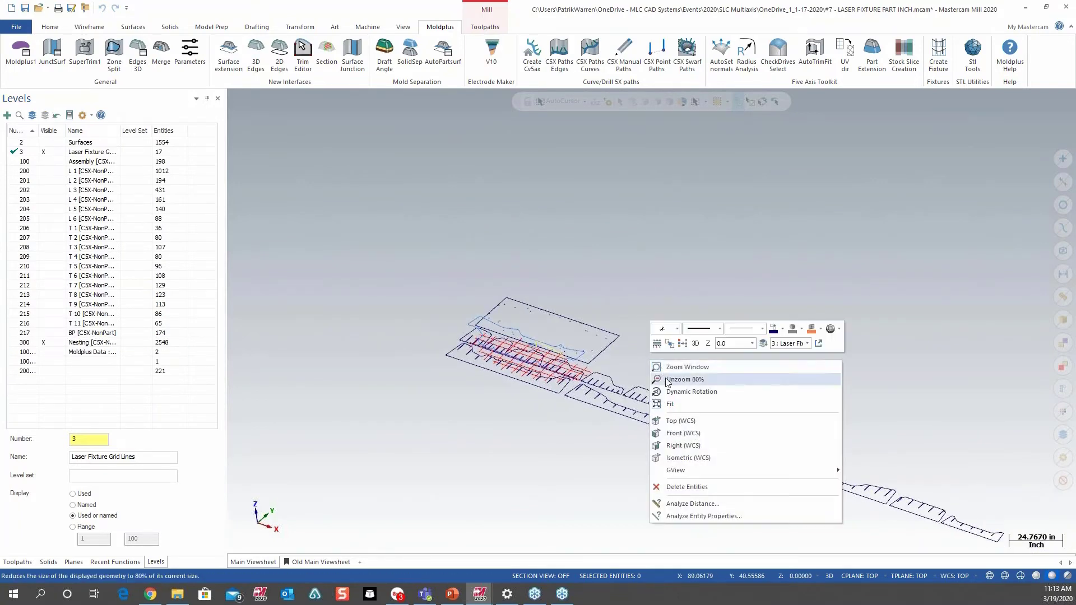
pyautogui.click(679, 421)
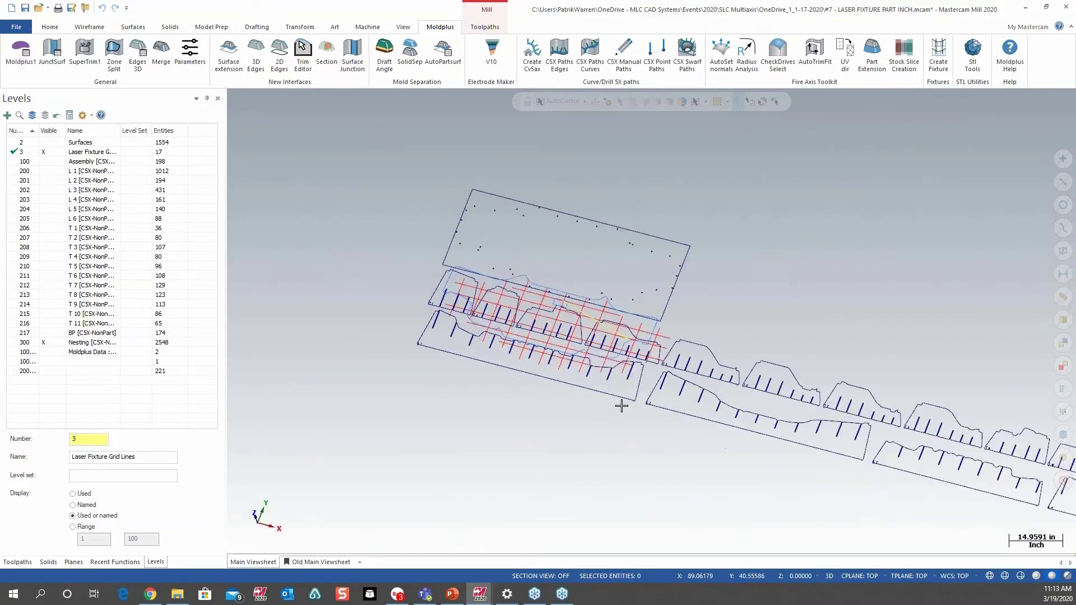
pyautogui.scroll(-4, 610, 403)
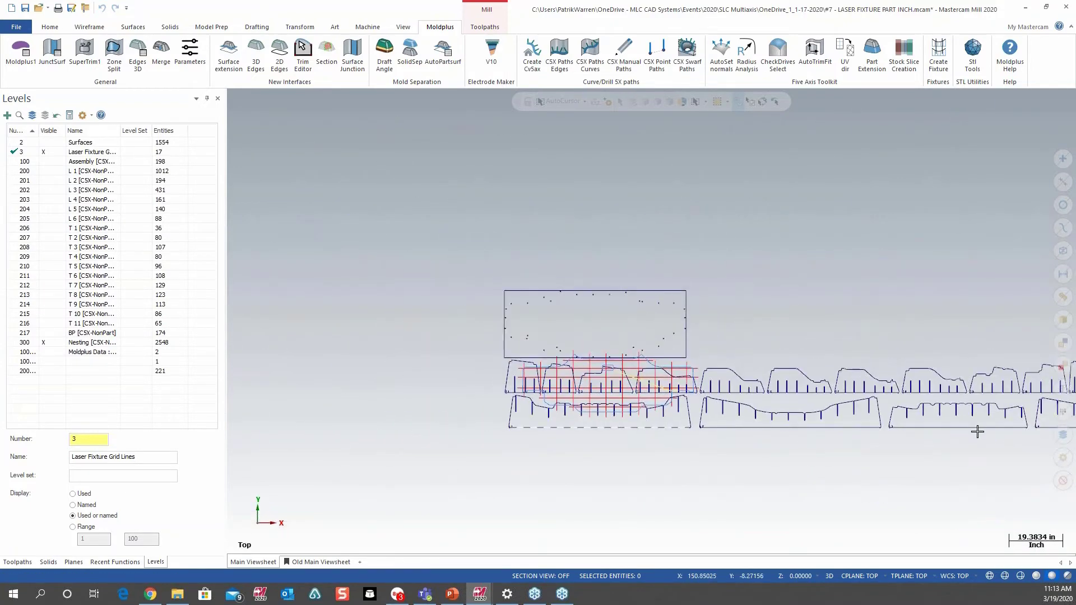
pyautogui.scroll(5, 809, 397)
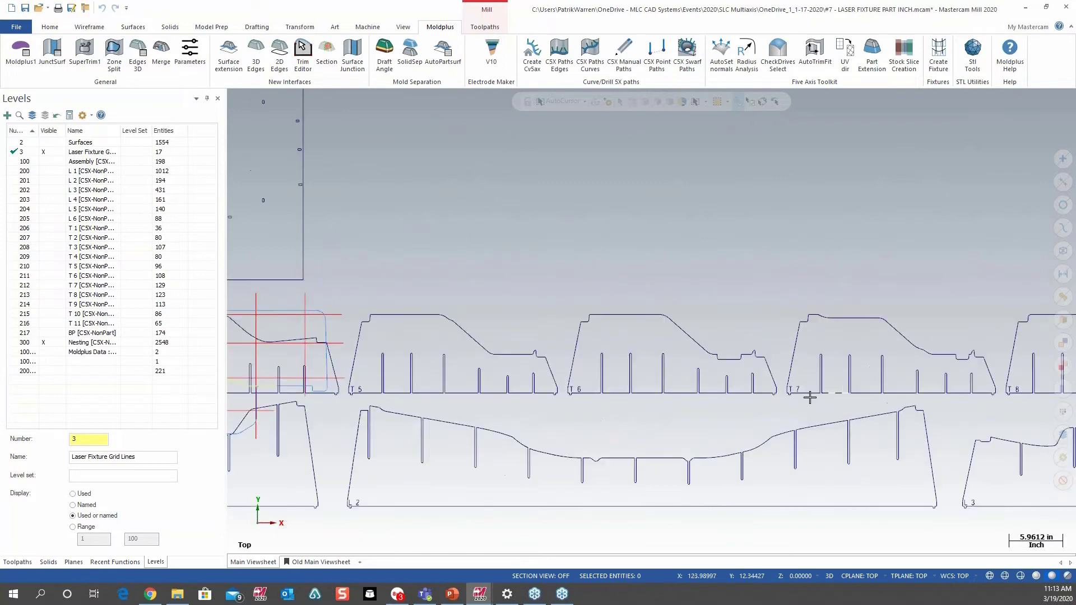
pyautogui.scroll(6, 809, 398)
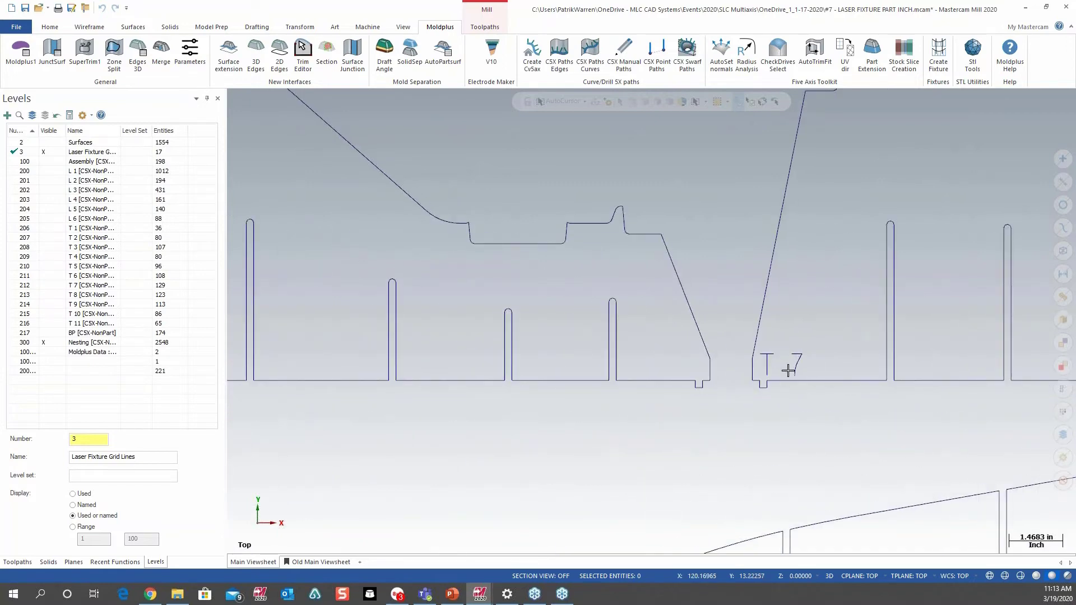
pyautogui.scroll(-8, 784, 374)
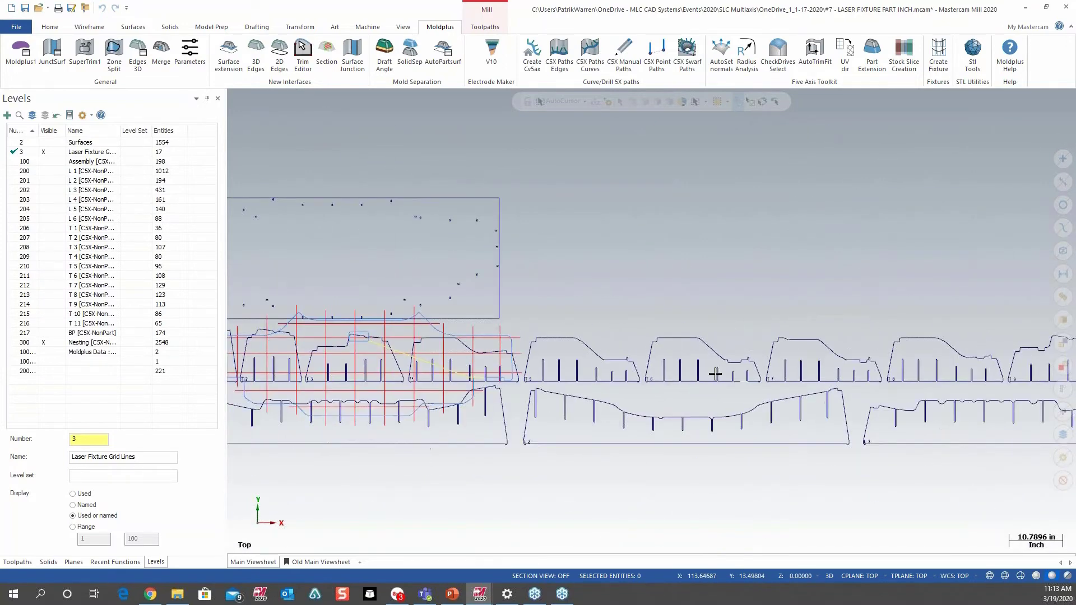
pyautogui.scroll(-1, 715, 374)
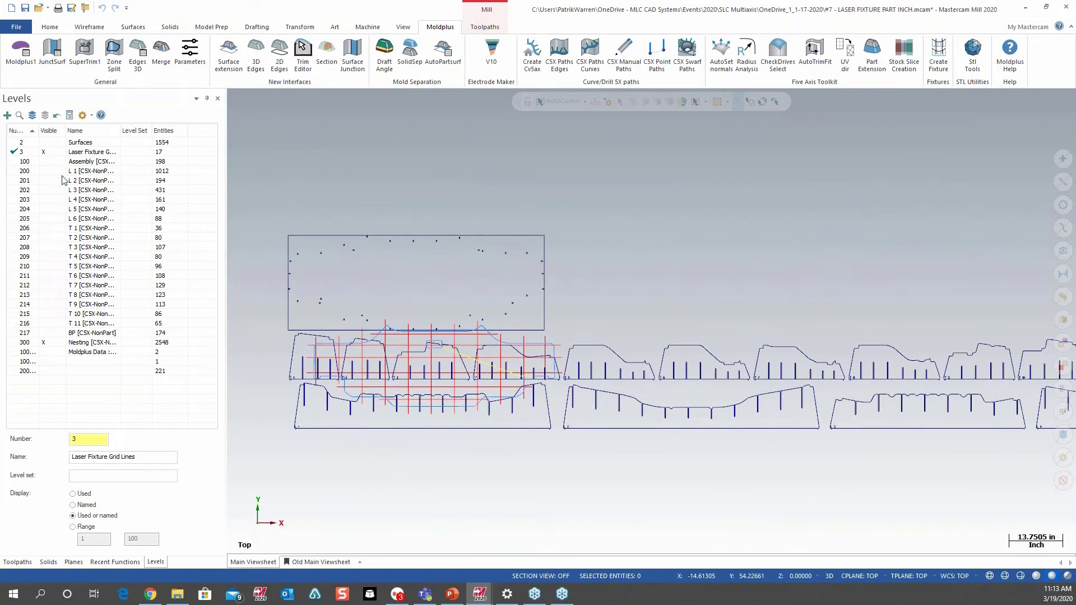
# Hide the Nesting level and check holder levels L 1, L 6 and L 2 individually, leaving L 2 shown with the grid lines.
pyautogui.click(48, 171)
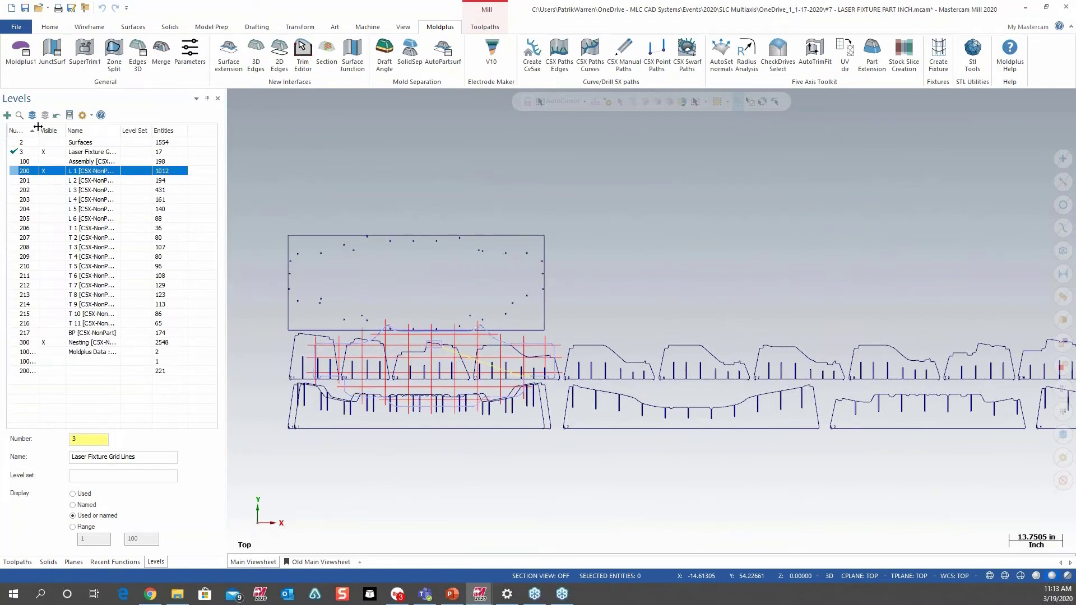
pyautogui.click(44, 171)
pyautogui.click(44, 218)
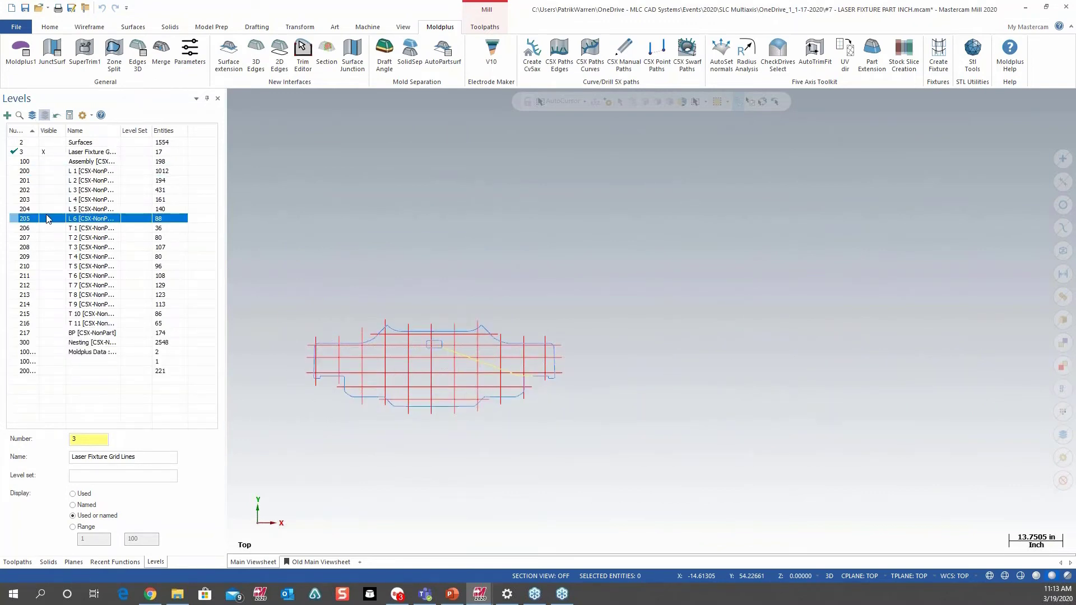
pyautogui.click(45, 180)
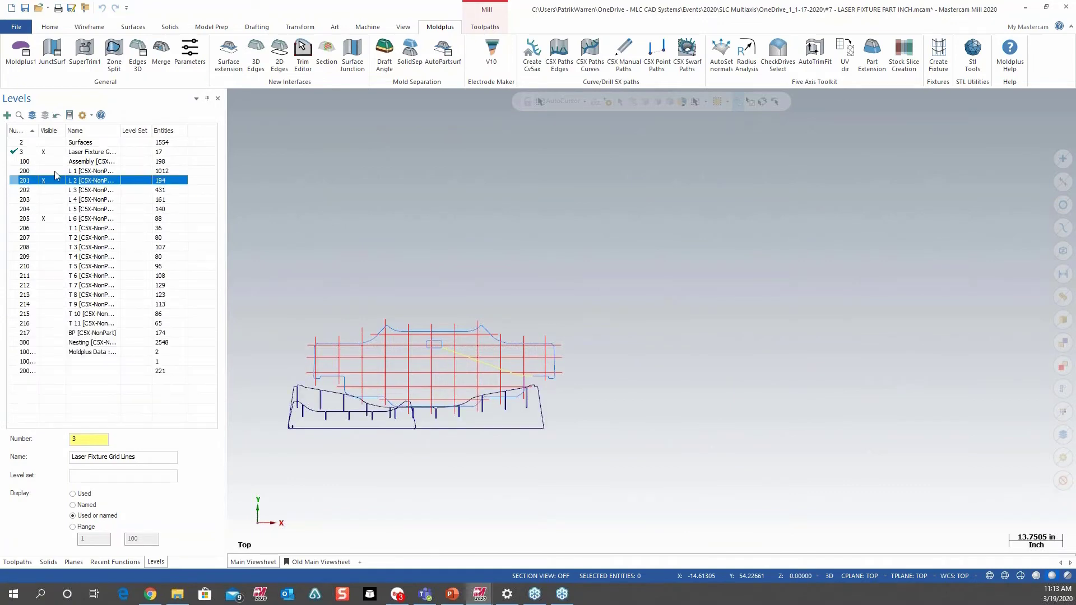
pyautogui.click(45, 219)
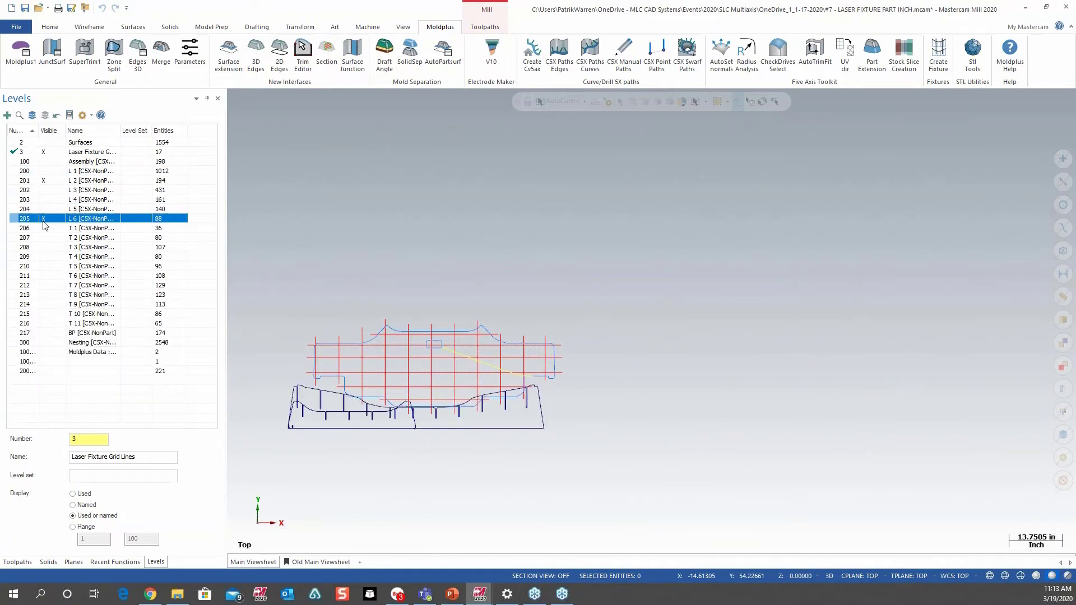
# Show the Assembly level 100 to display the complete plate fixture in a 3D view.
pyautogui.click(44, 162)
pyautogui.moveTo(515, 365); pyautogui.dragTo(349, 359, button='middle')
pyautogui.scroll(2, 349, 360)
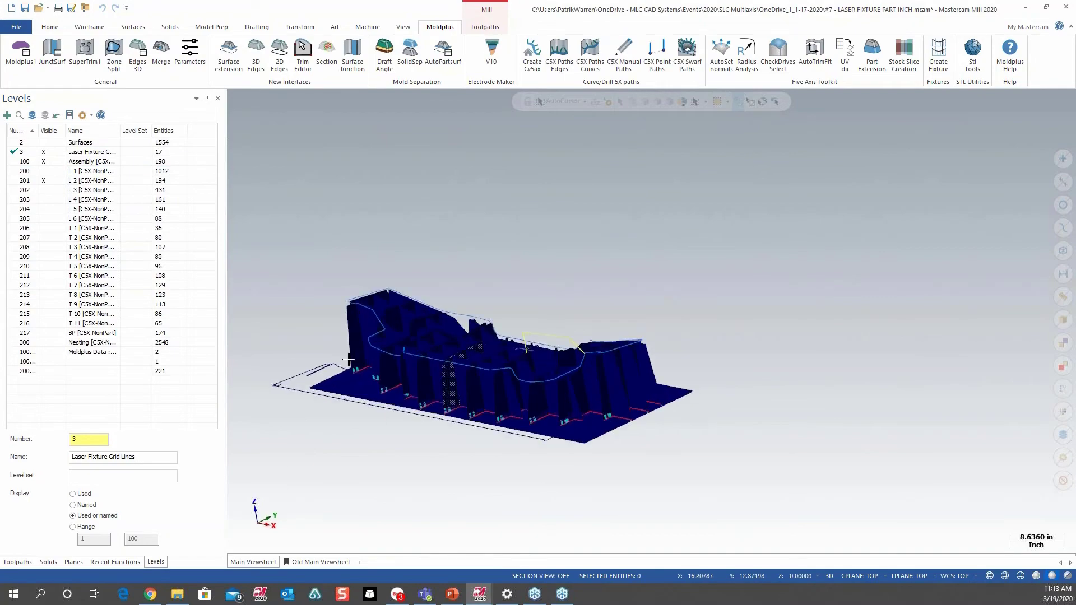
pyautogui.scroll(3, 348, 359)
# Examine how the labelled plates interlock on the base plate, highlighting one long plate and clearing its selection.
pyautogui.click(992, 417)
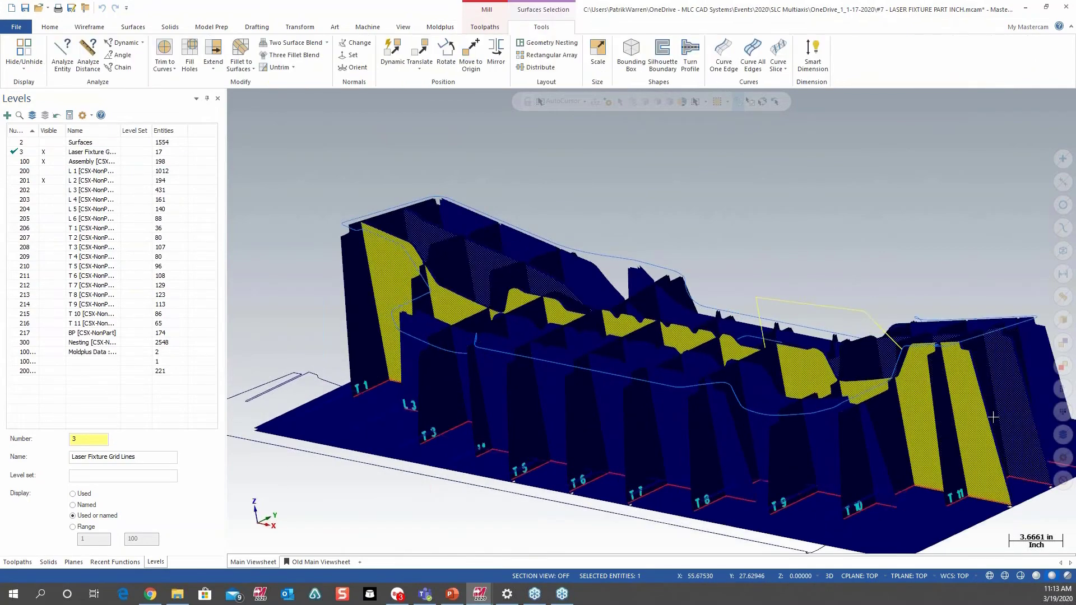
pyautogui.scroll(5, 866, 515)
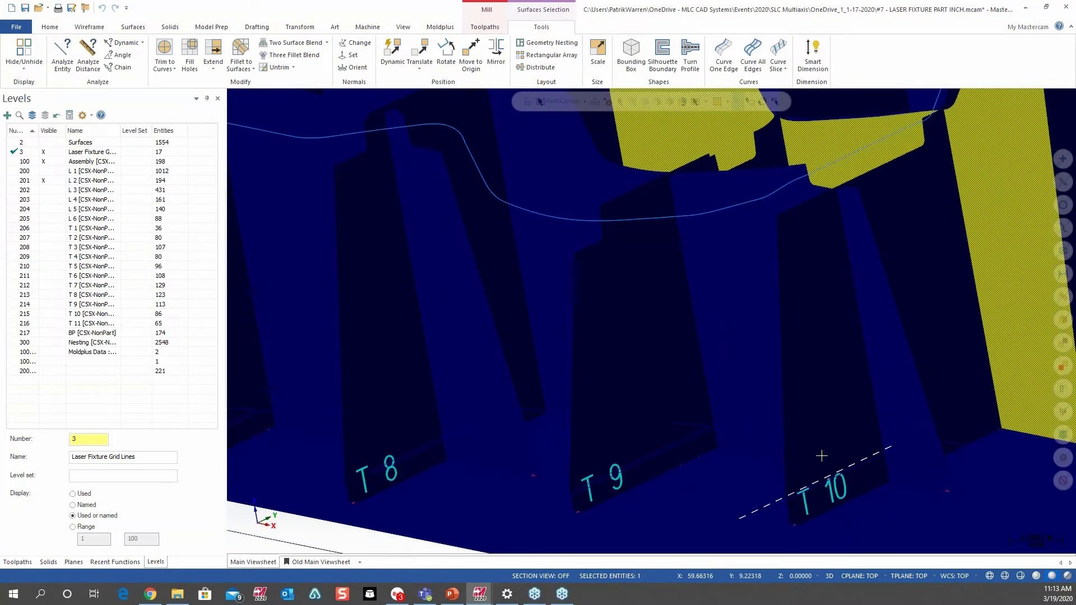
pyautogui.scroll(-6, 821, 456)
pyautogui.moveTo(728, 455); pyautogui.dragTo(680, 457, button='middle')
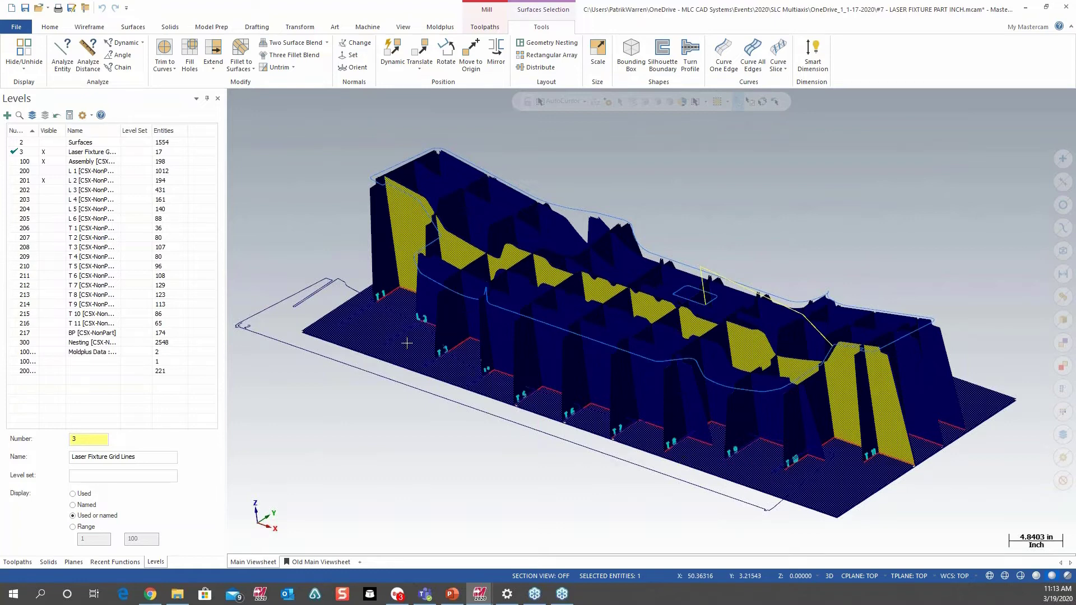
pyautogui.click(298, 230)
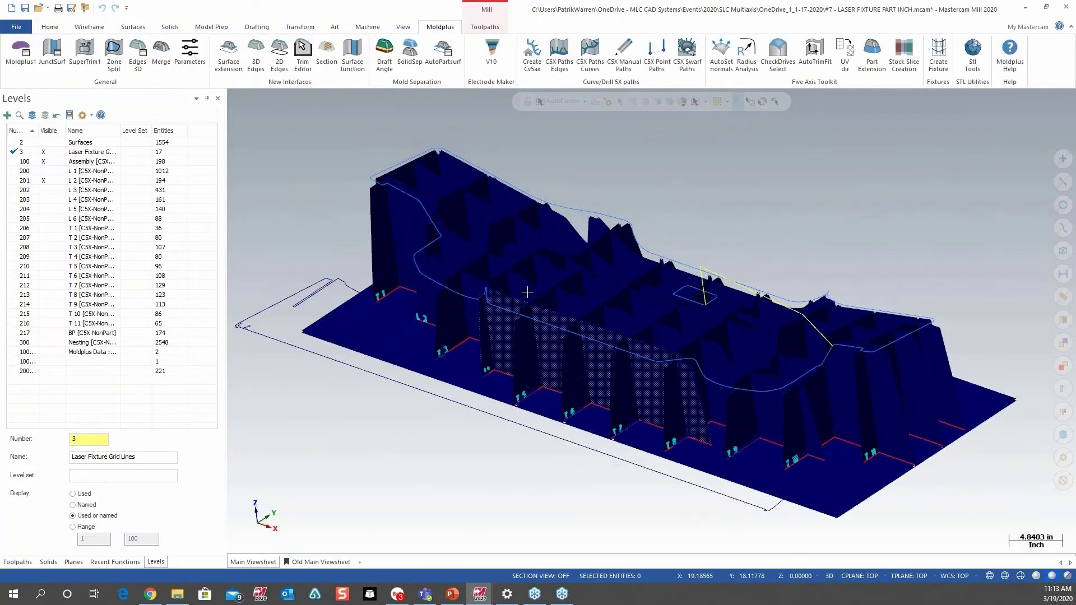
pyautogui.scroll(-1, 526, 294)
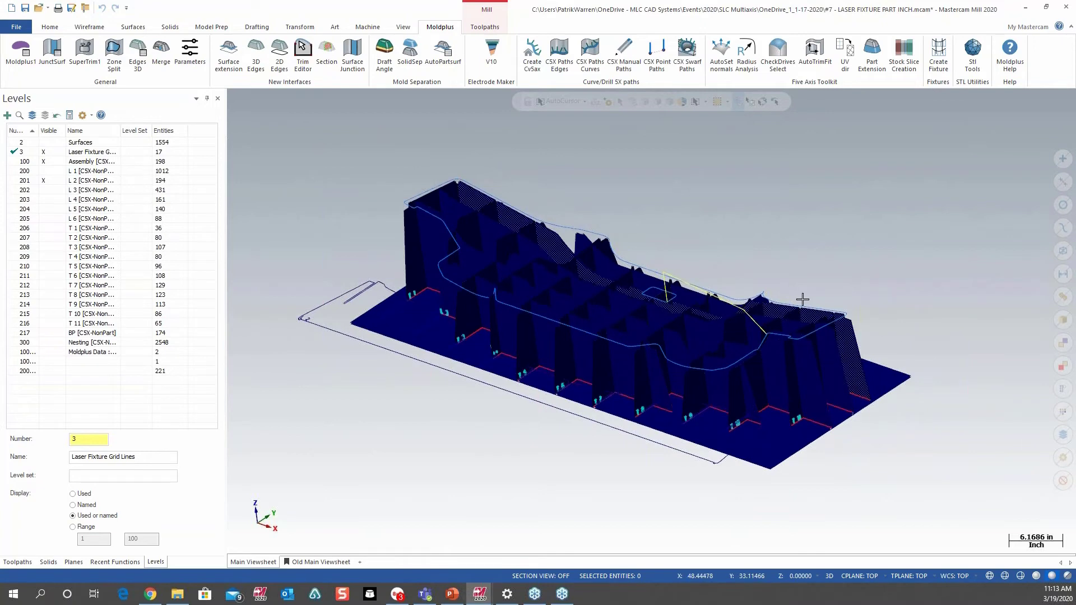
pyautogui.scroll(2, 828, 297)
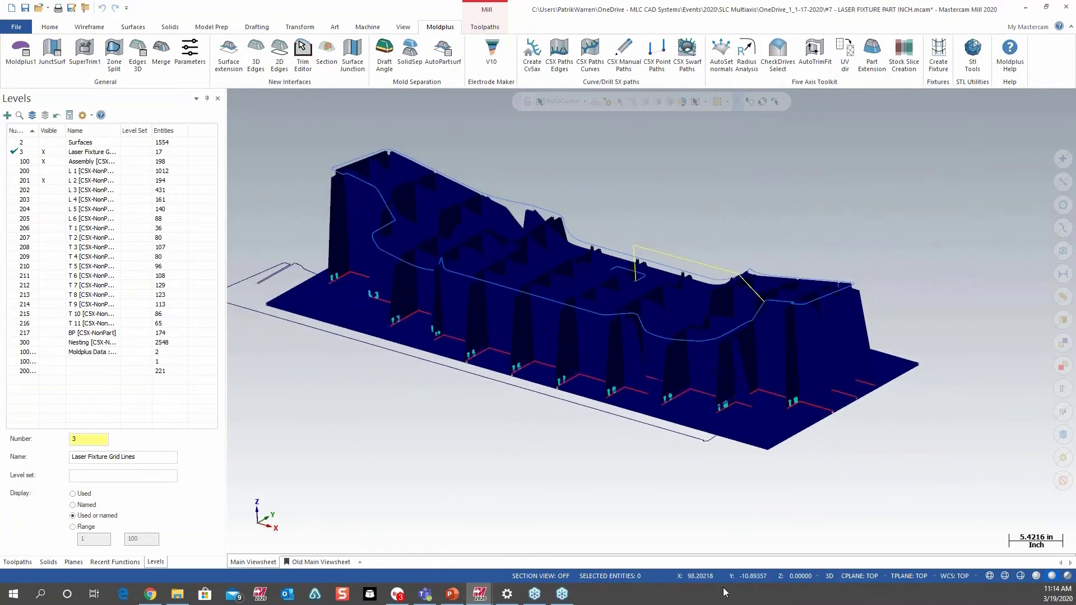
# Switch to the HTEC 2018 impeller file and review the available multiaxis toolpath types.
pyautogui.click(480, 598)
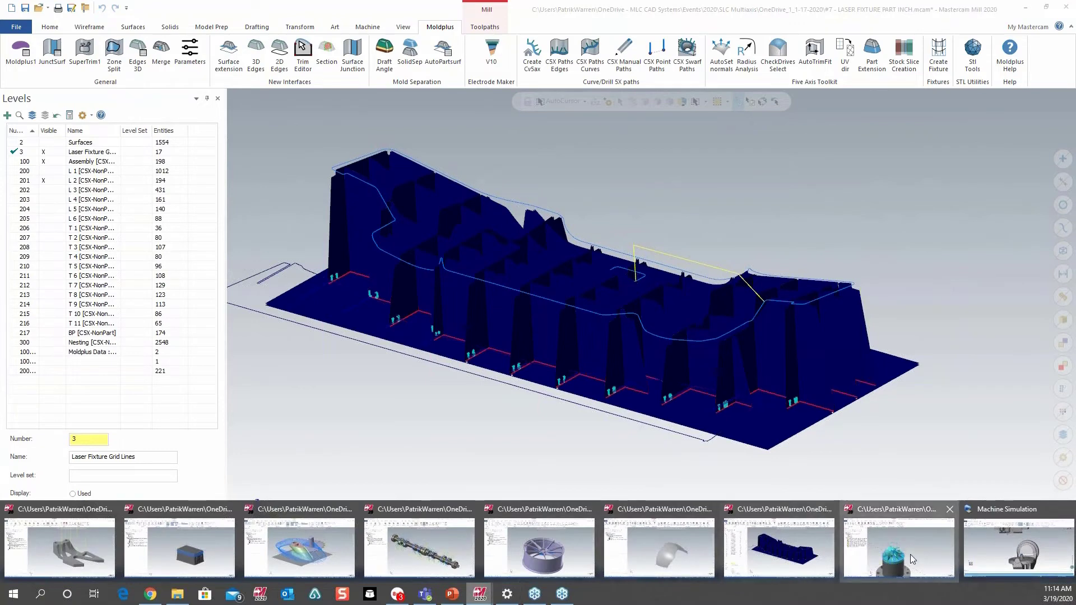
pyautogui.click(908, 552)
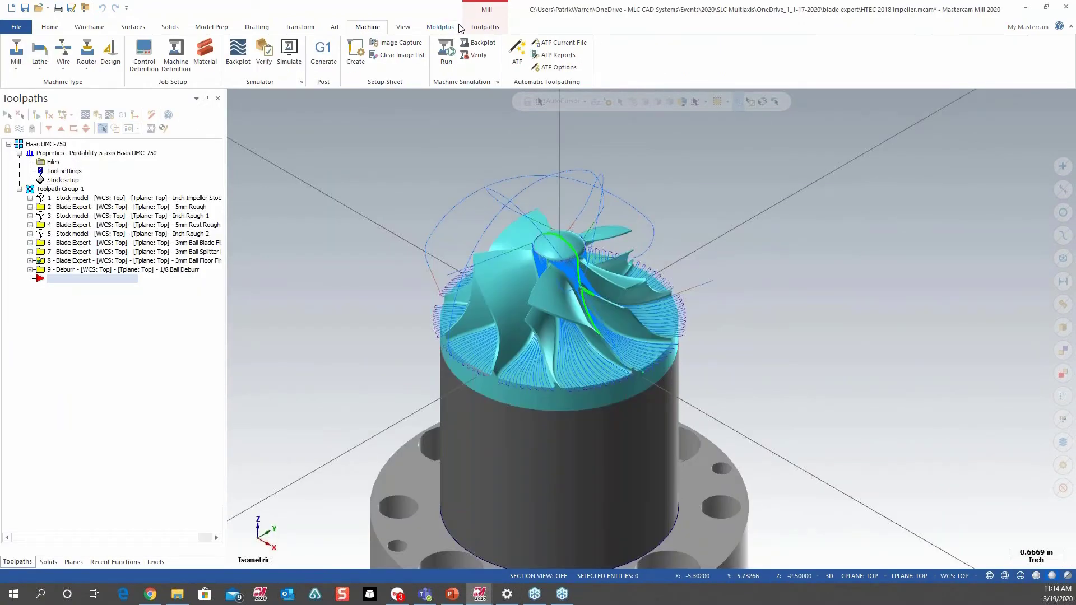
pyautogui.click(484, 27)
pyautogui.click(530, 68)
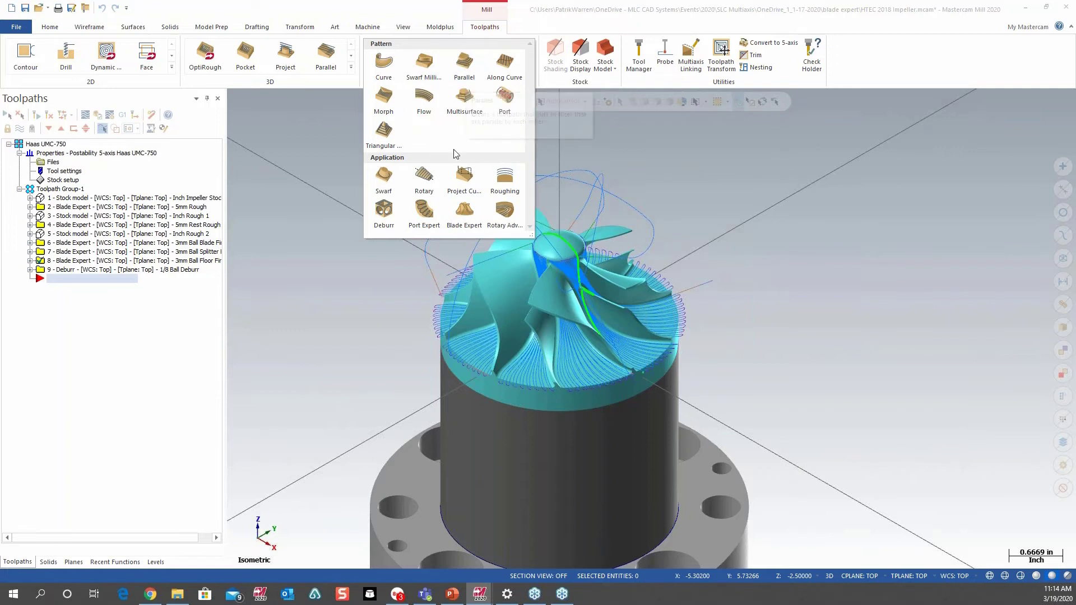
pyautogui.click(888, 252)
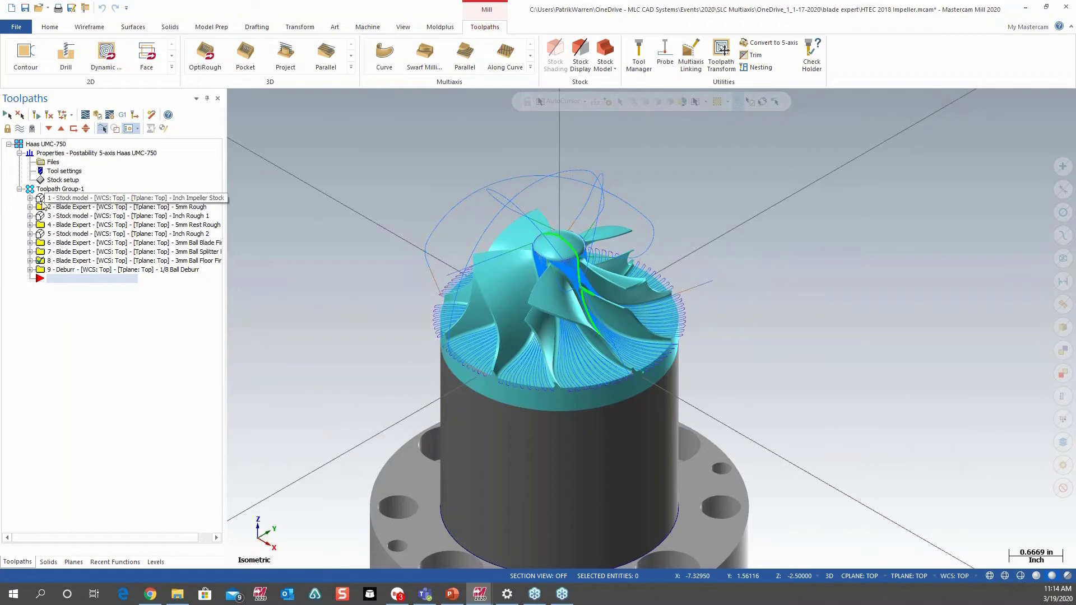
# Display the Inch Impeller Stock model, followed by the 5mm Rough Blade Expert toolpath with its operation details expanded.
pyautogui.click(41, 199)
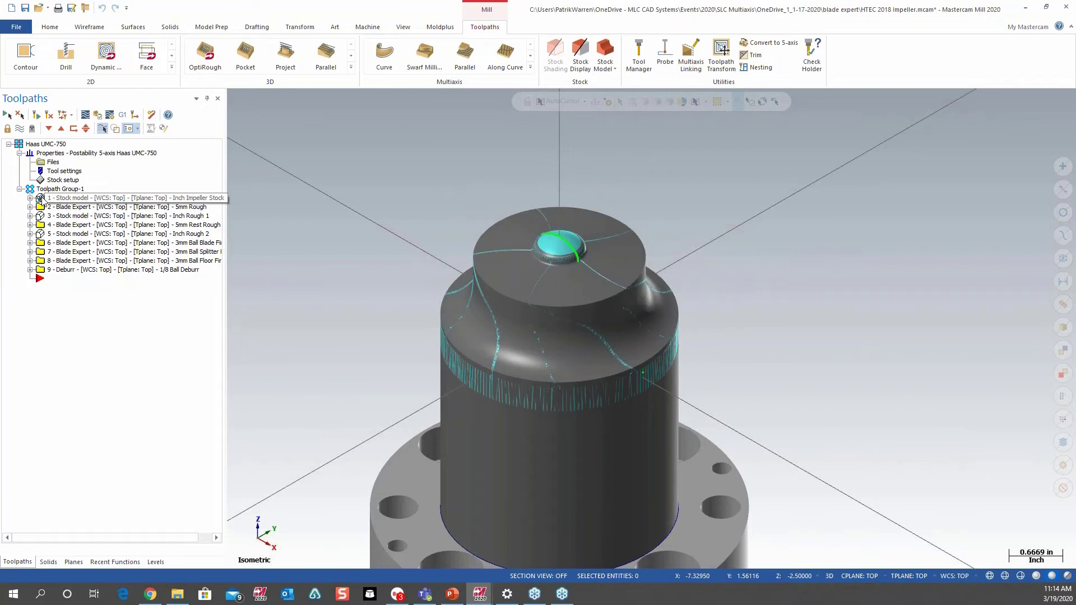
pyautogui.click(42, 210)
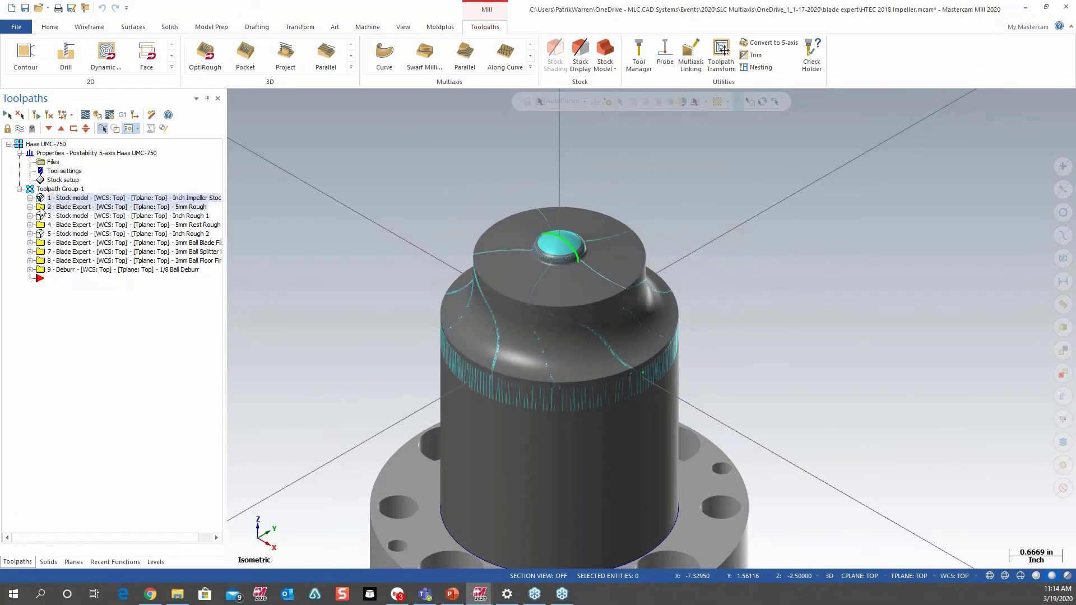
pyautogui.doubleClick(41, 207)
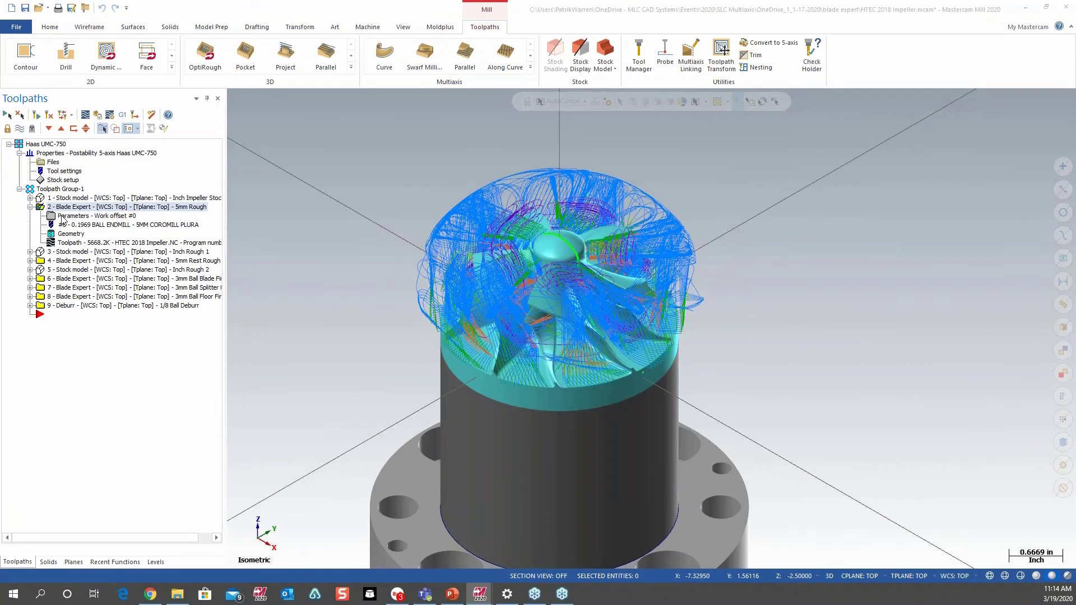
# Review the 5mm Rough operation's cut pattern, including its machining and strategy choices, and close the parameters without saving changes.
pyautogui.click(63, 217)
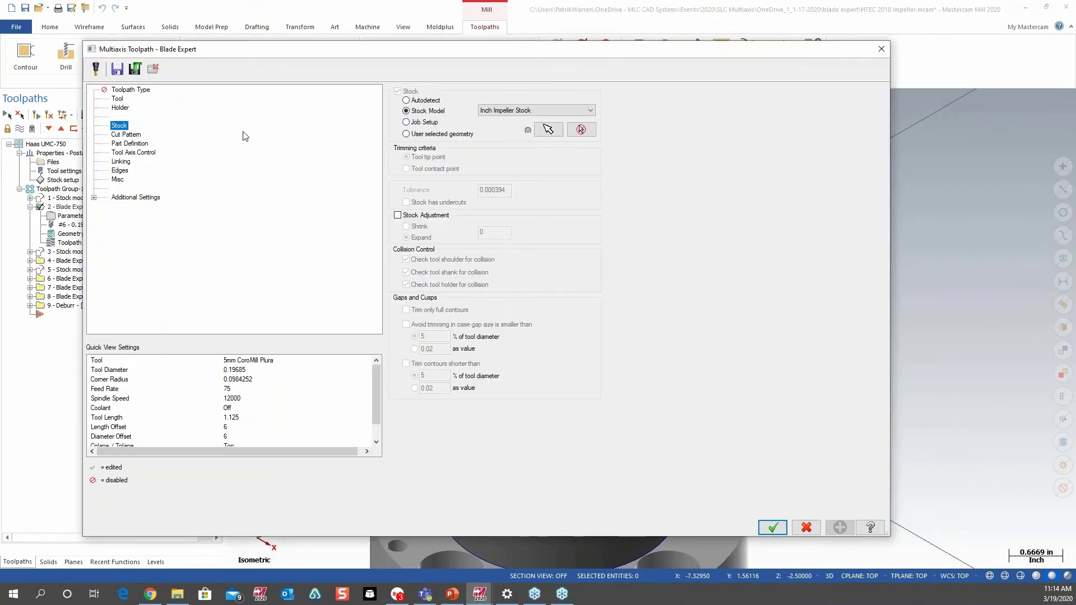
pyautogui.click(133, 135)
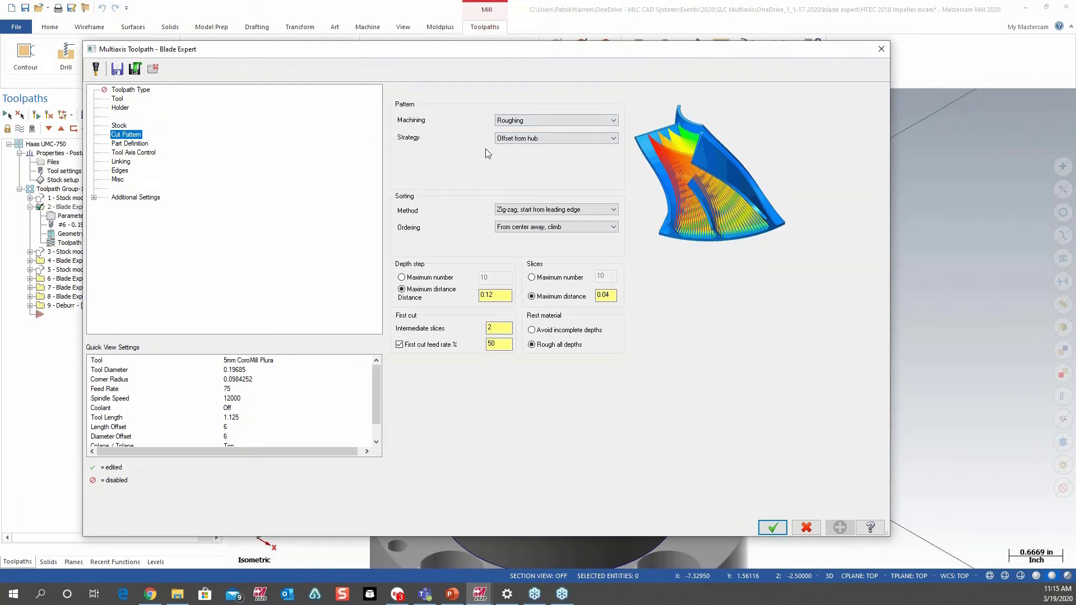
pyautogui.moveTo(399, 54); pyautogui.dragTo(496, 39)
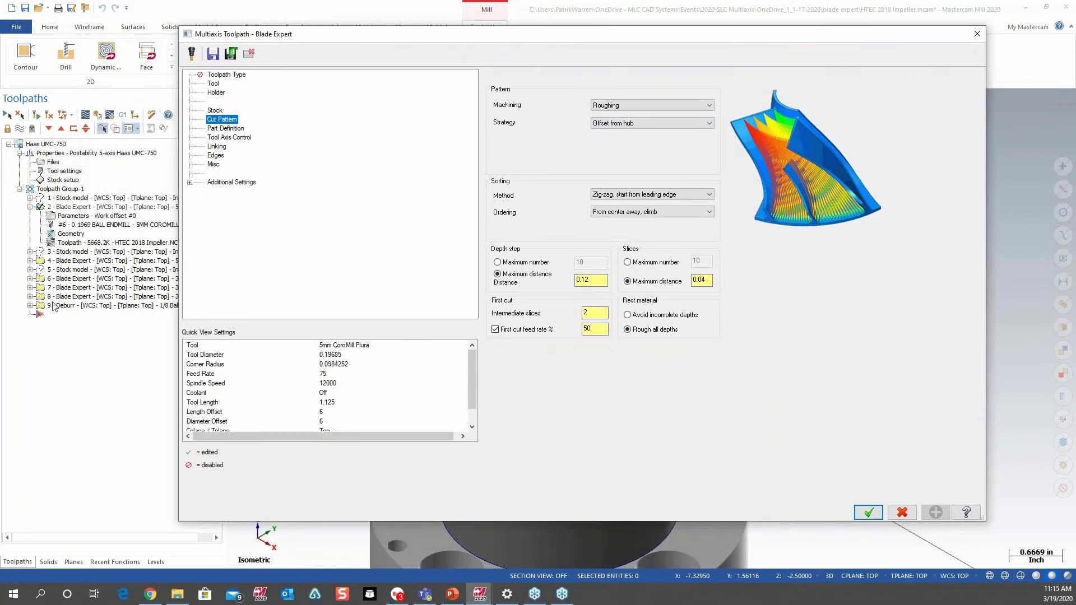
pyautogui.click(667, 109)
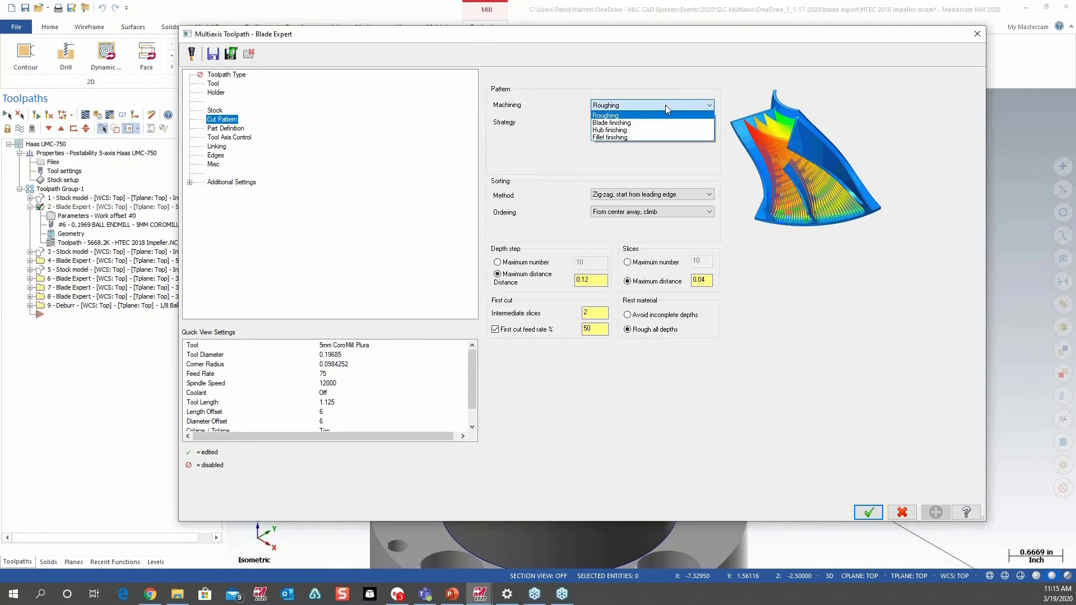
pyautogui.click(622, 115)
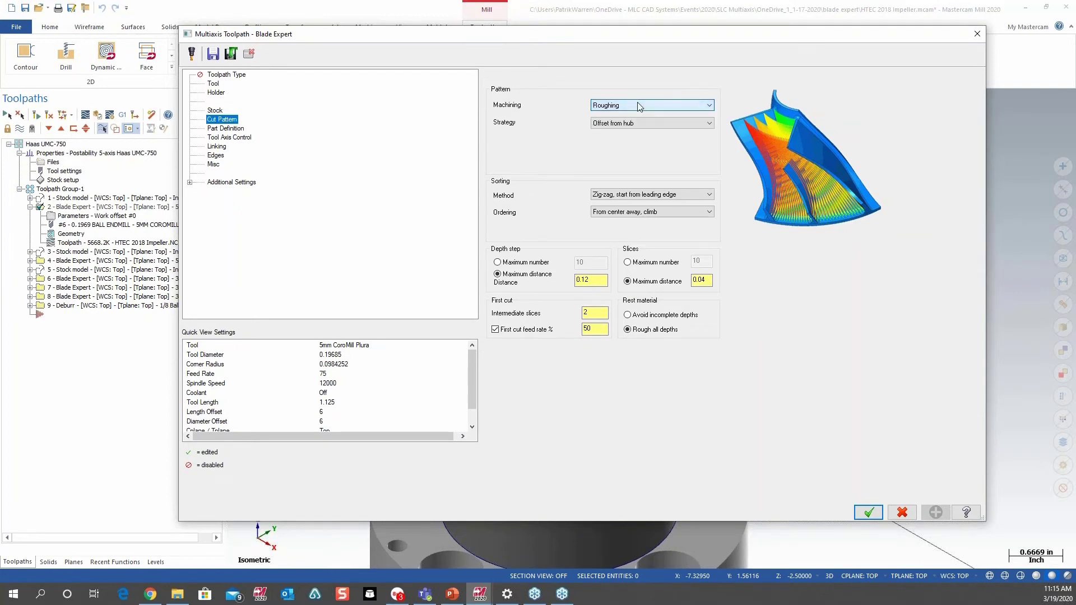
pyautogui.click(634, 122)
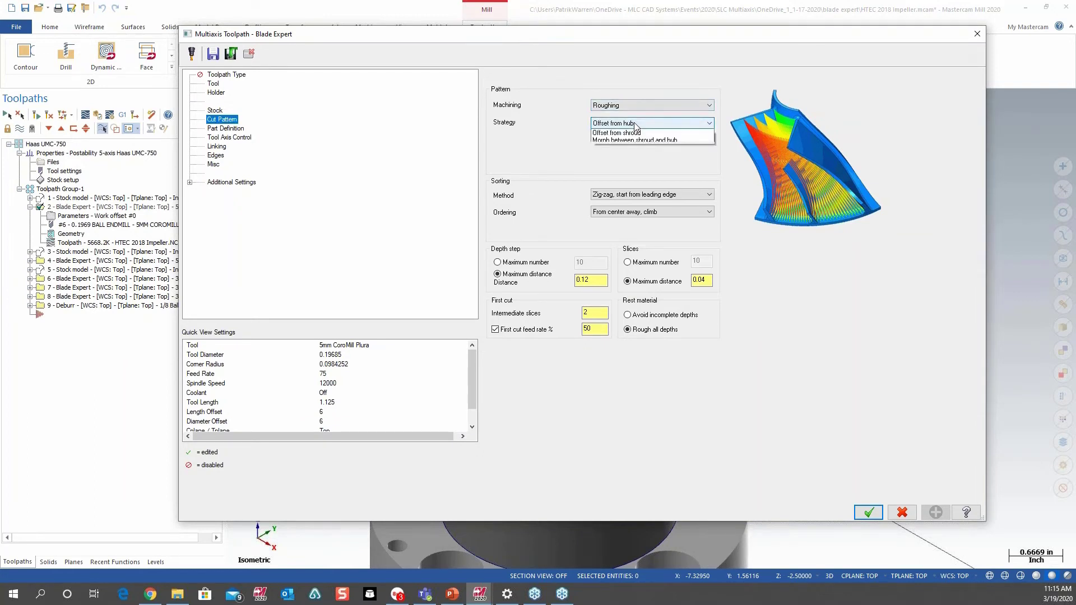
pyautogui.click(636, 109)
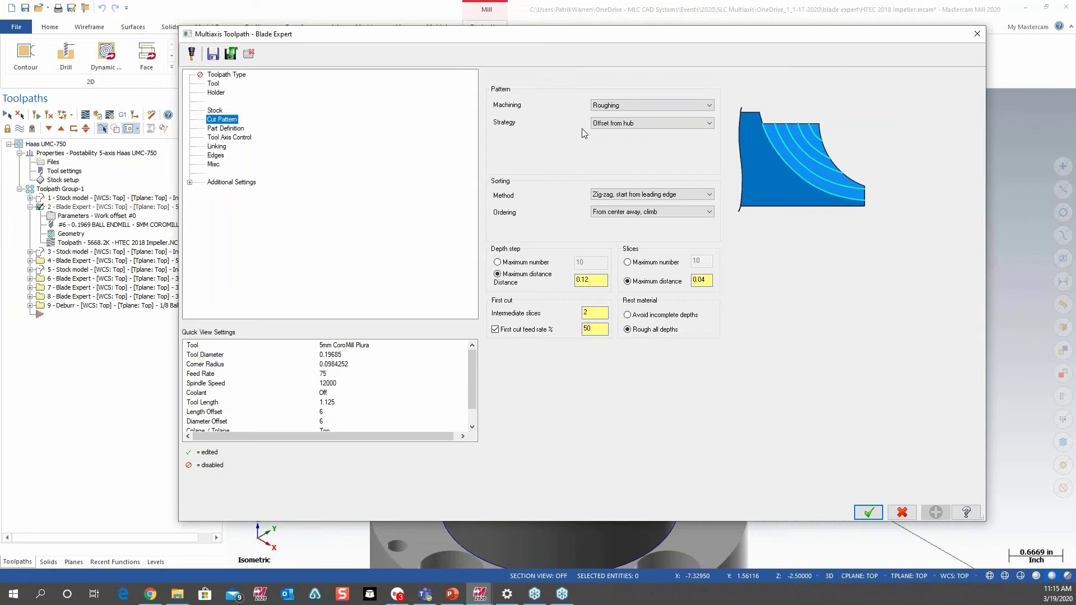
pyautogui.click(619, 106)
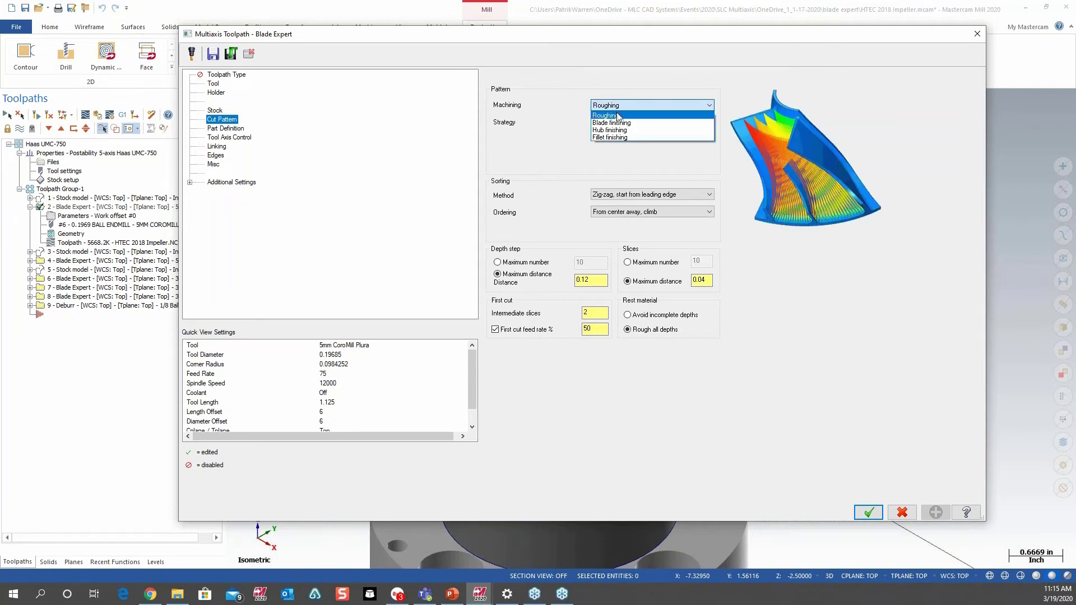
pyautogui.click(617, 116)
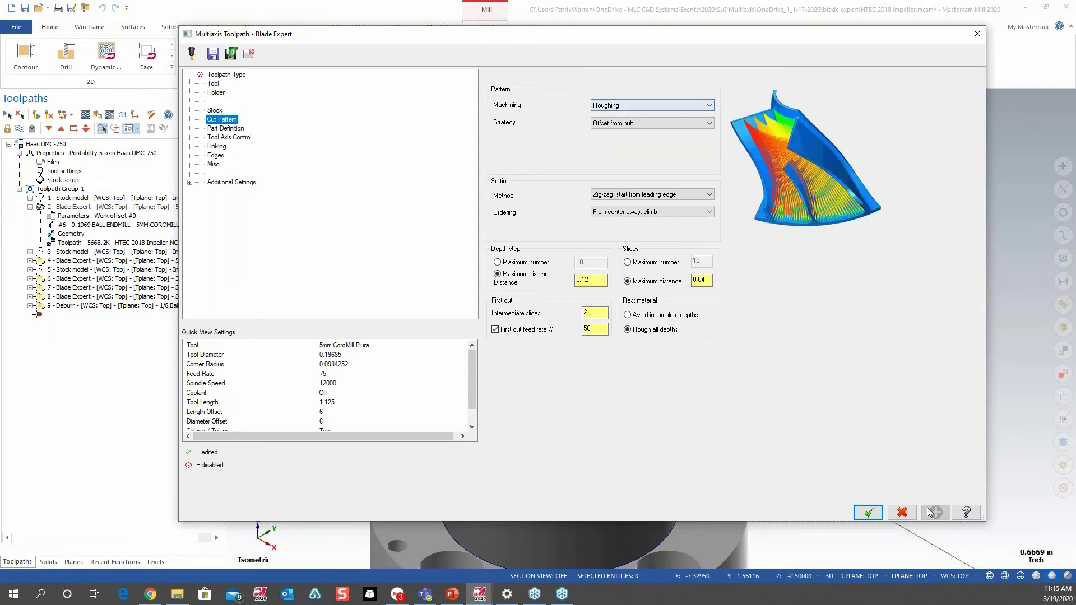
pyautogui.click(902, 512)
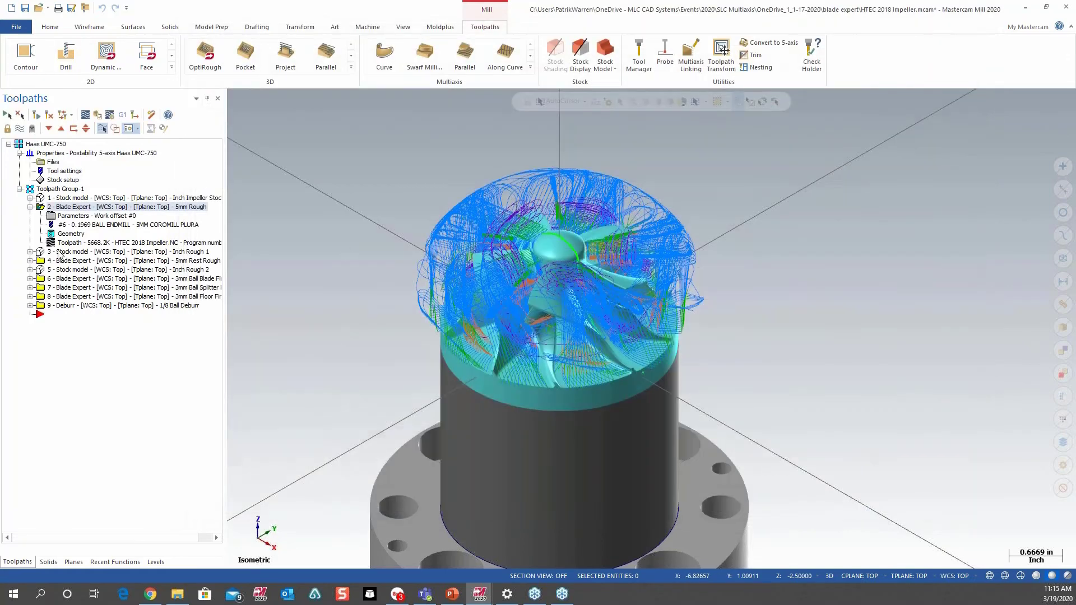
# Compare the Inch Rough 1 stock, the 5mm Rest Rough toolpath and the Inch Rough 2 stock on the impeller.
pyautogui.click(41, 254)
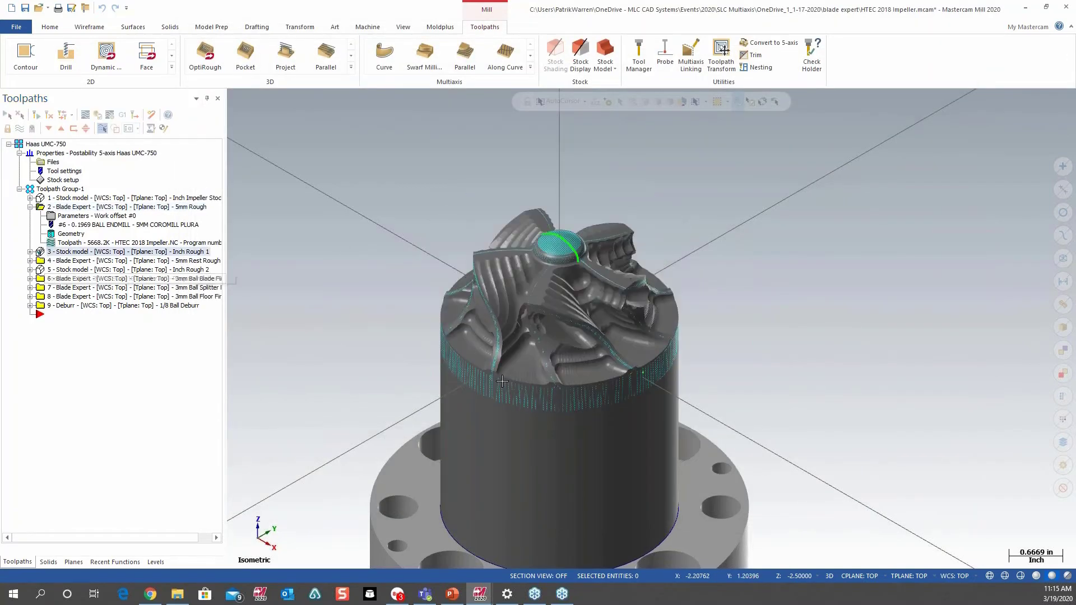
pyautogui.moveTo(500, 377)
pyautogui.mouseDown(button='middle')
pyautogui.moveTo(563, 347)
pyautogui.moveTo(649, 356)
pyautogui.moveTo(637, 353)
pyautogui.mouseUp(button='middle')
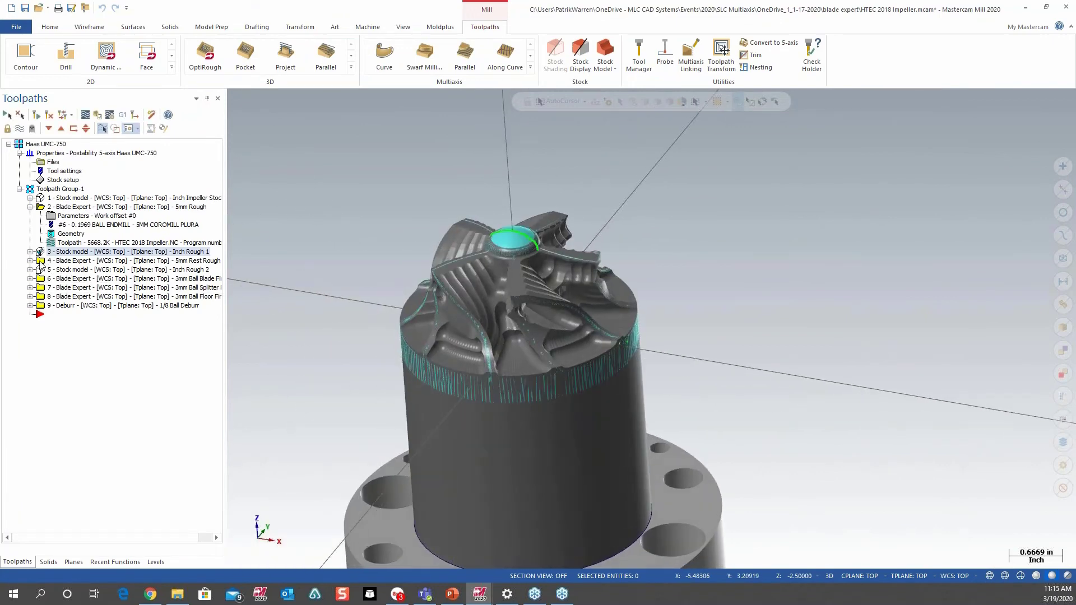
pyautogui.click(56, 261)
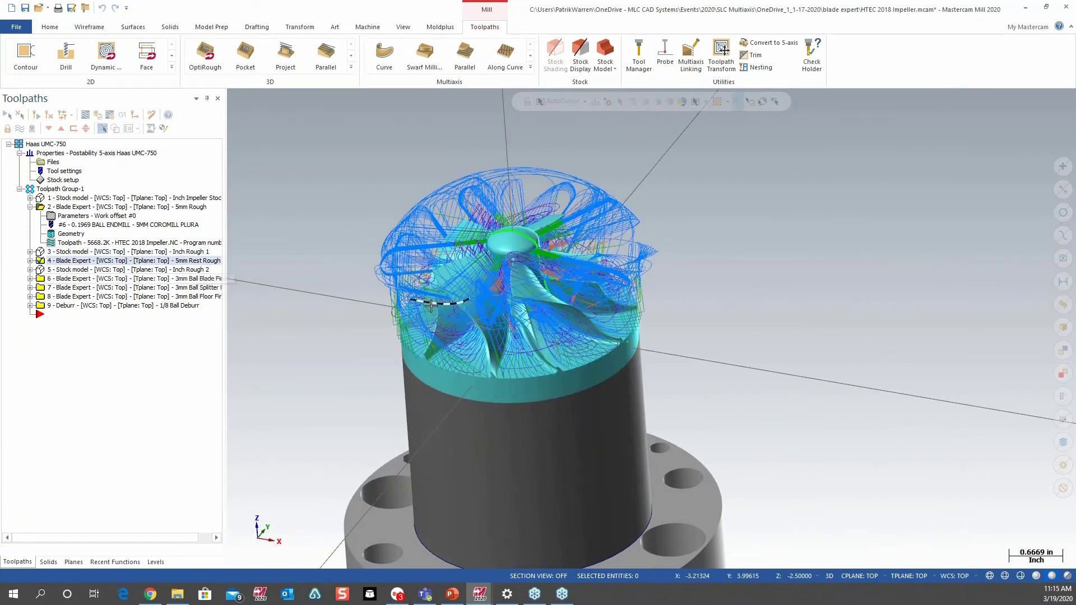
pyautogui.moveTo(457, 302)
pyautogui.mouseDown(button='middle')
pyautogui.moveTo(570, 273)
pyautogui.moveTo(448, 283)
pyautogui.mouseUp(button='middle')
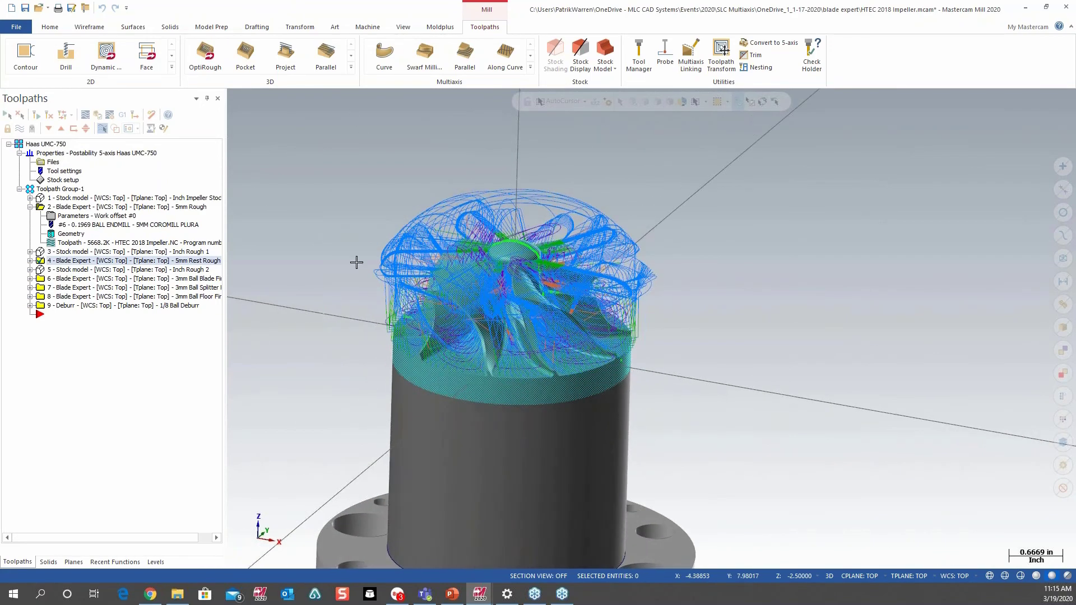
pyautogui.click(40, 270)
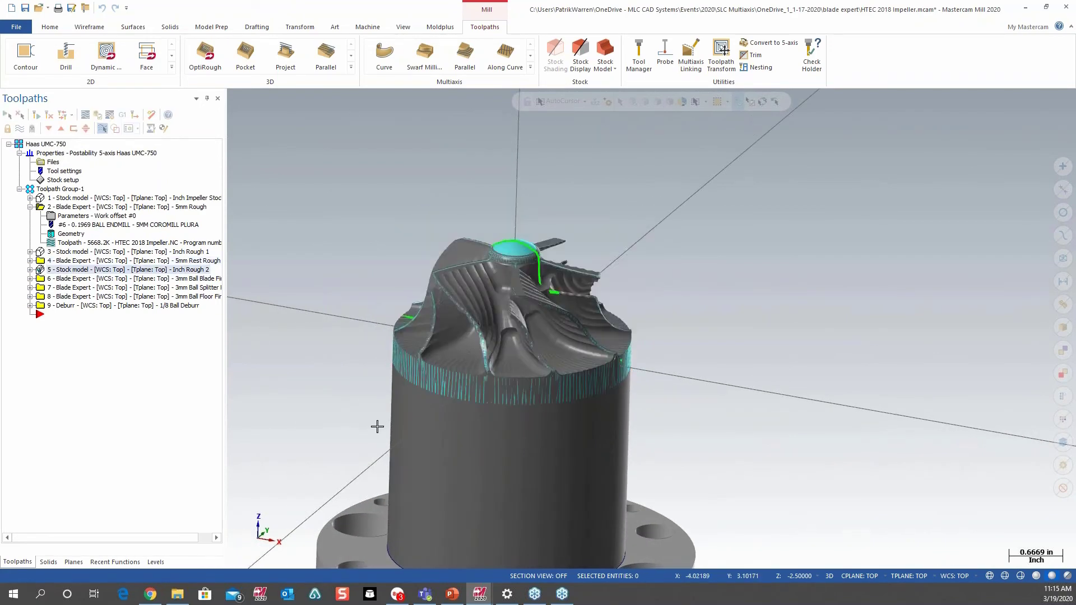
pyautogui.moveTo(587, 431)
pyautogui.mouseDown(button='middle')
pyautogui.moveTo(521, 420)
pyautogui.moveTo(582, 423)
pyautogui.mouseUp(button='middle')
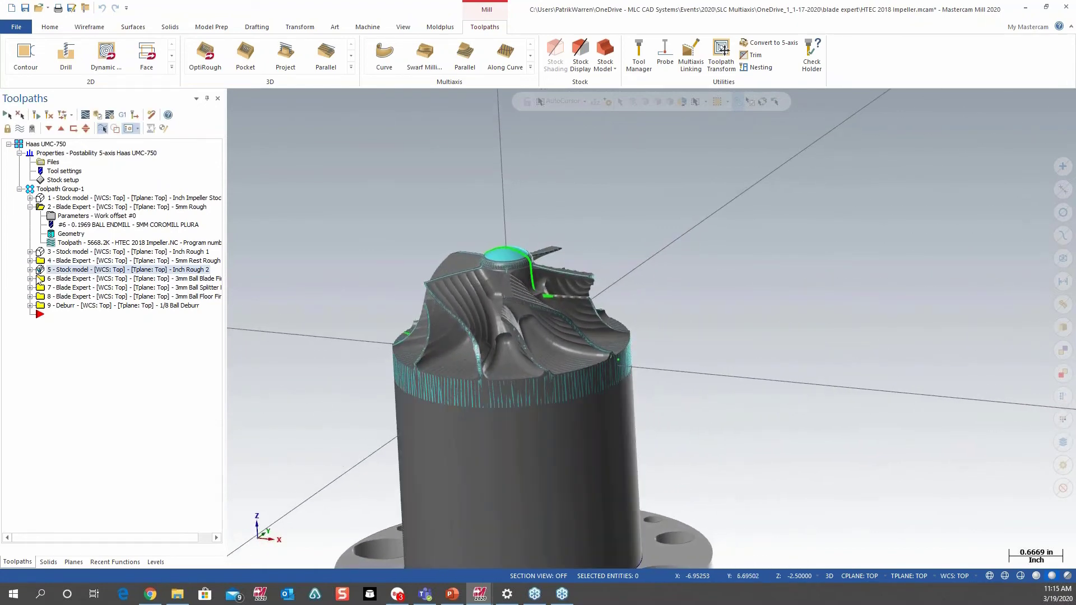
# Display the 3mm Ball Blade Finish toolpath and review its cut pattern machining choices, closing the parameters without saving changes.
pyautogui.click(40, 278)
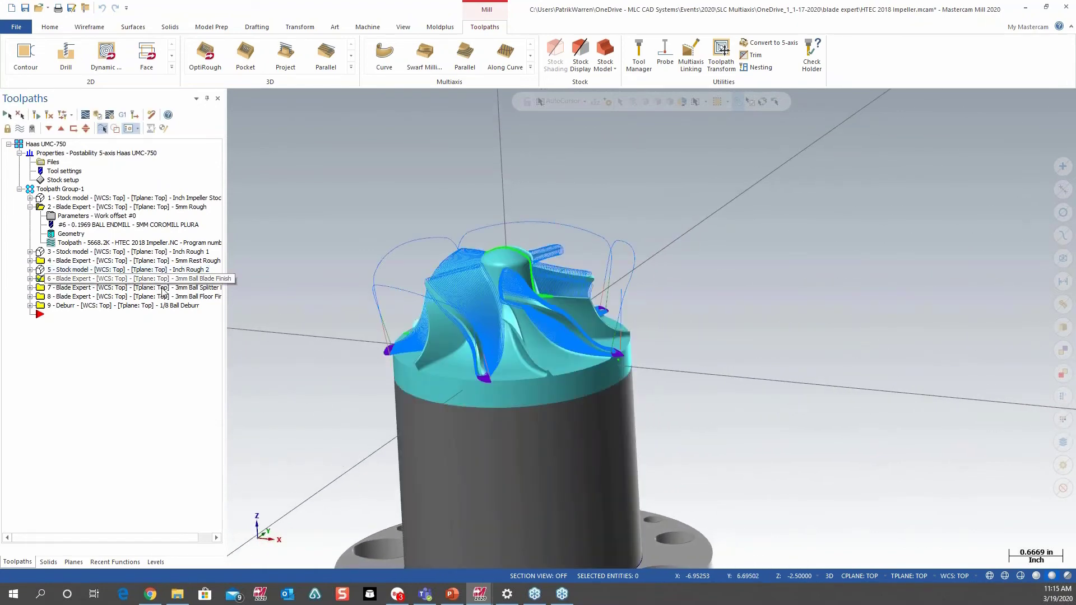
pyautogui.click(31, 279)
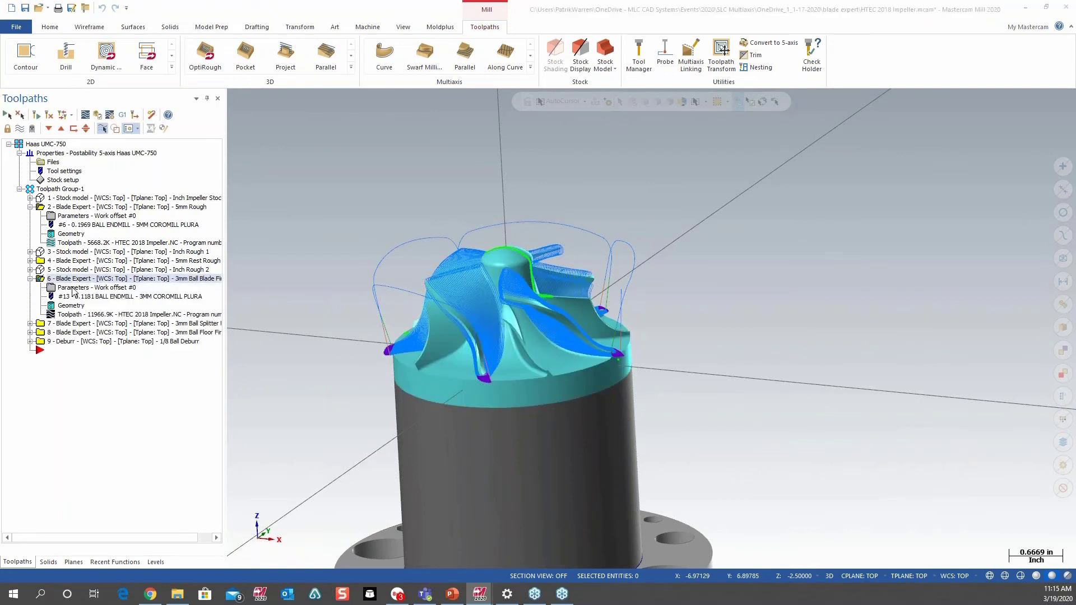
pyautogui.click(72, 288)
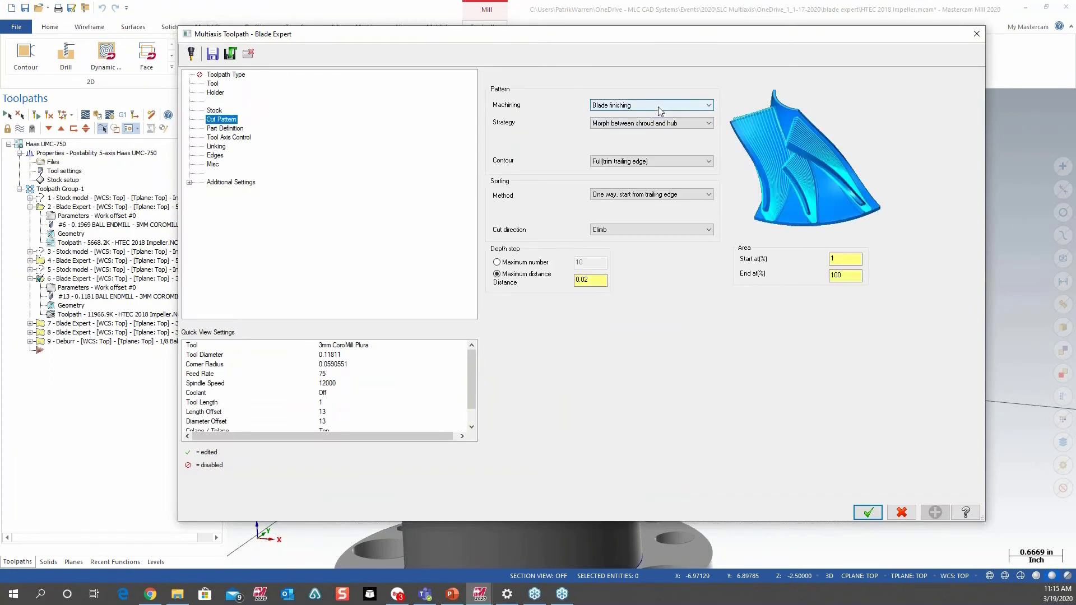
pyautogui.click(660, 107)
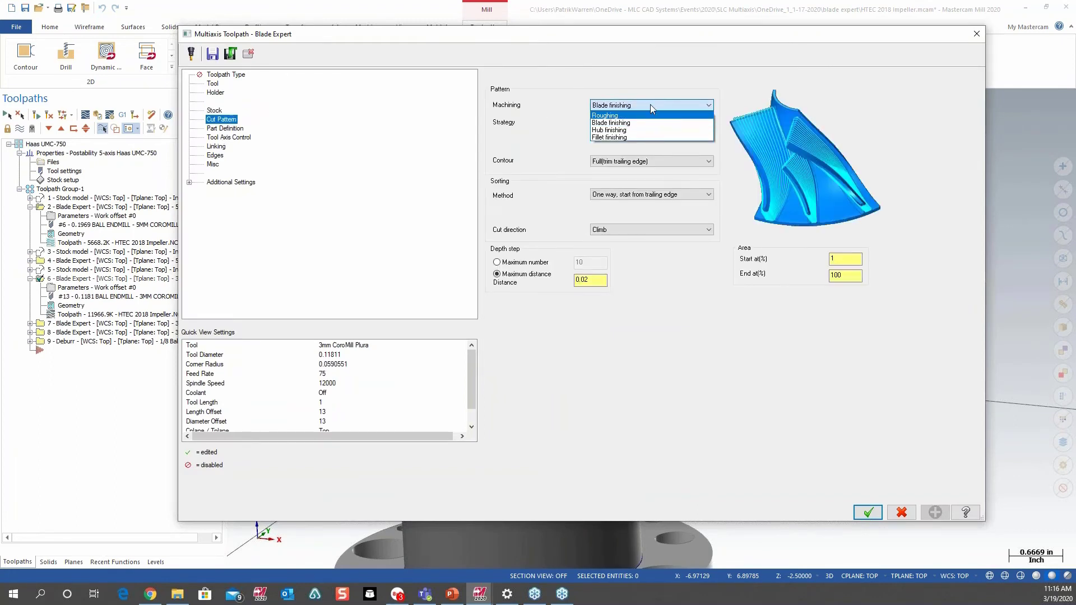
pyautogui.click(650, 102)
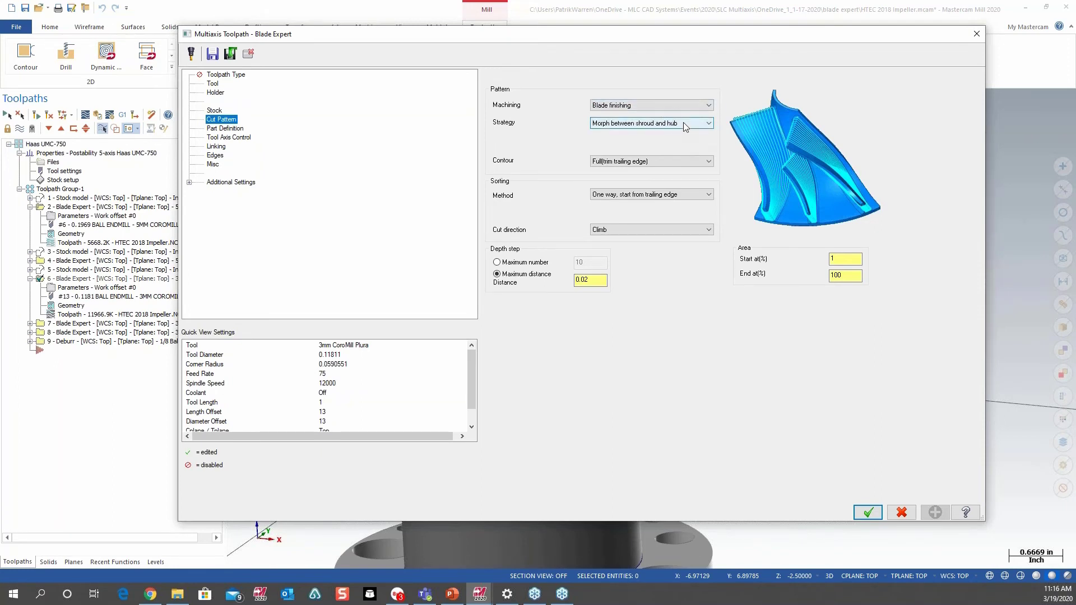
pyautogui.click(900, 514)
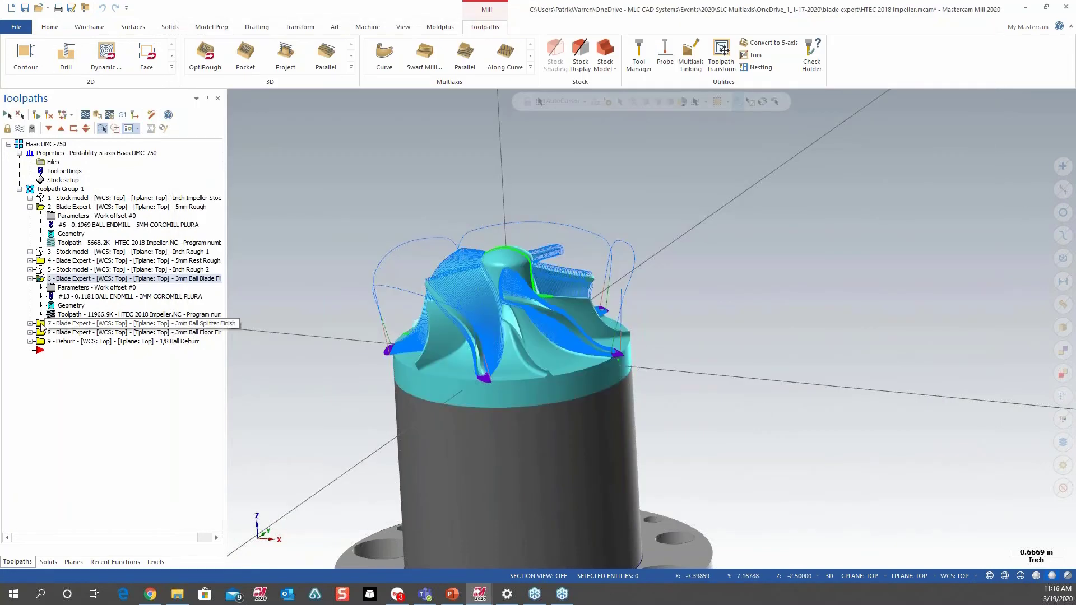
# Display the 3mm Ball Splitter Finish toolpath and the 3mm ball floor finishing toolpath, inspecting them around the impeller.
pyautogui.click(41, 324)
pyautogui.moveTo(661, 314); pyautogui.dragTo(608, 340, button='middle')
pyautogui.click(42, 334)
pyautogui.scroll(3, 369, 407)
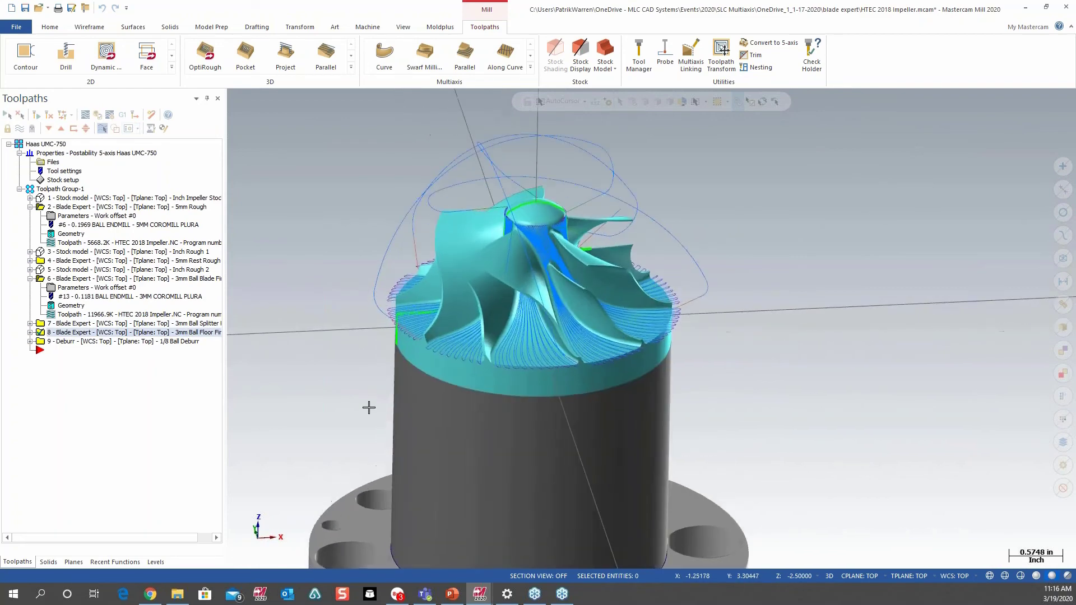
pyautogui.scroll(1, 369, 407)
pyautogui.moveTo(435, 383); pyautogui.dragTo(437, 383, button='middle')
pyautogui.scroll(-2, 436, 382)
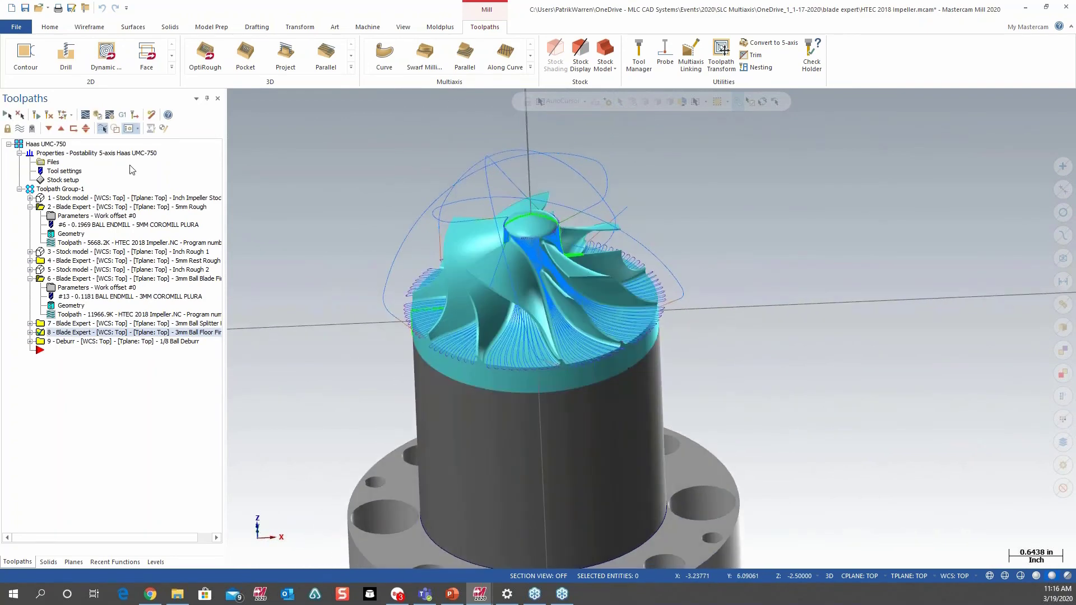
# Switch to the Machine Simulation window for the impeller and run the simulation.
pyautogui.moveTo(483, 599)
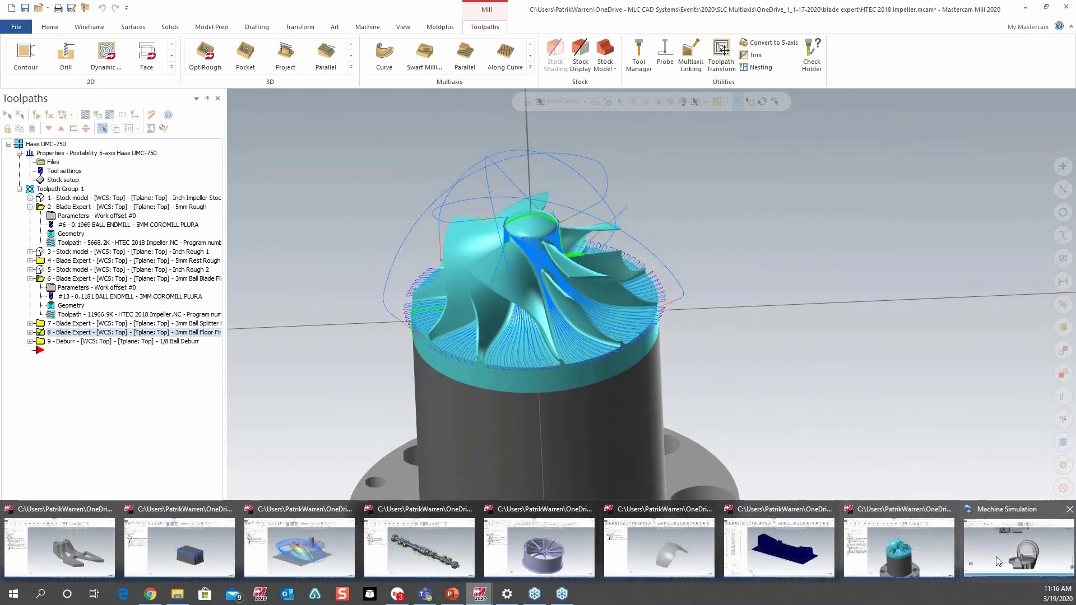
pyautogui.click(1015, 541)
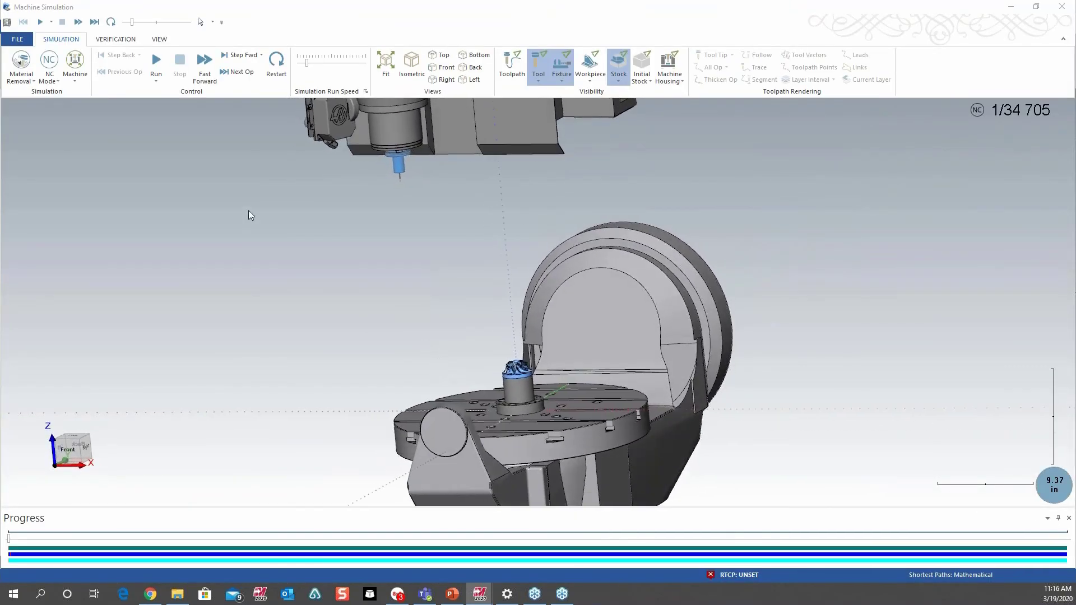
pyautogui.scroll(-2, 402, 331)
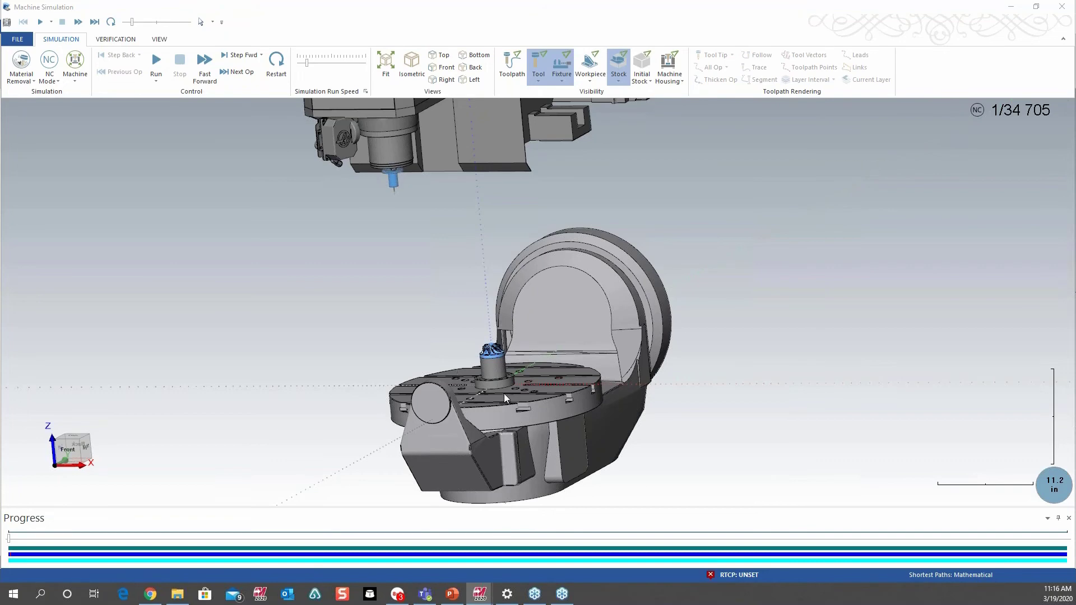
pyautogui.click(149, 60)
# Examine the tool and the impeller blades up close from several angles while the machine simulation runs.
pyautogui.scroll(2, 267, 288)
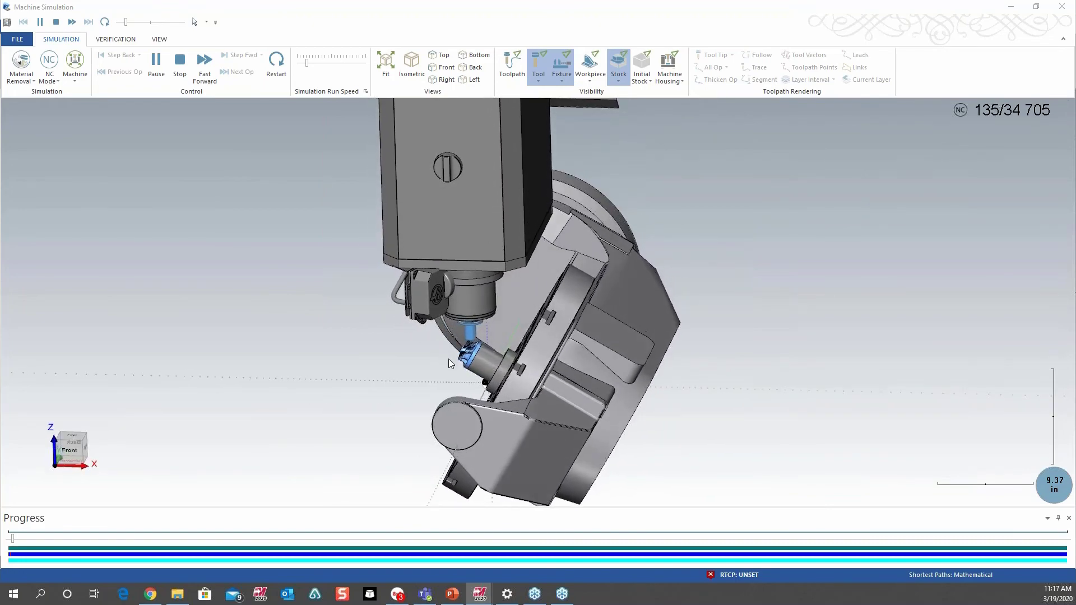
pyautogui.scroll(6, 449, 358)
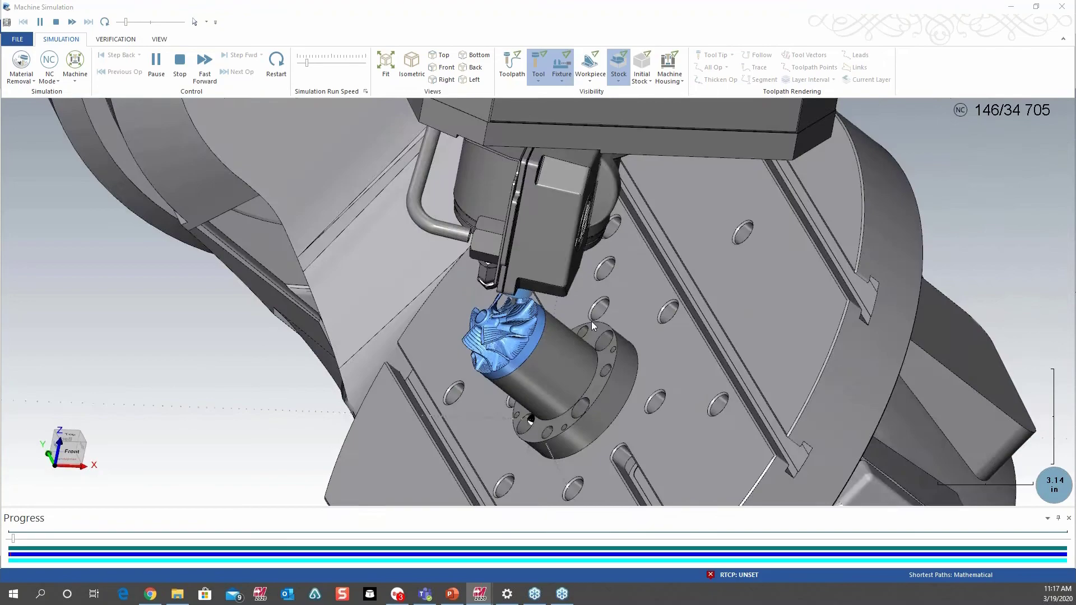
pyautogui.moveTo(590, 321); pyautogui.dragTo(692, 346, button='middle')
pyautogui.scroll(3, 483, 303)
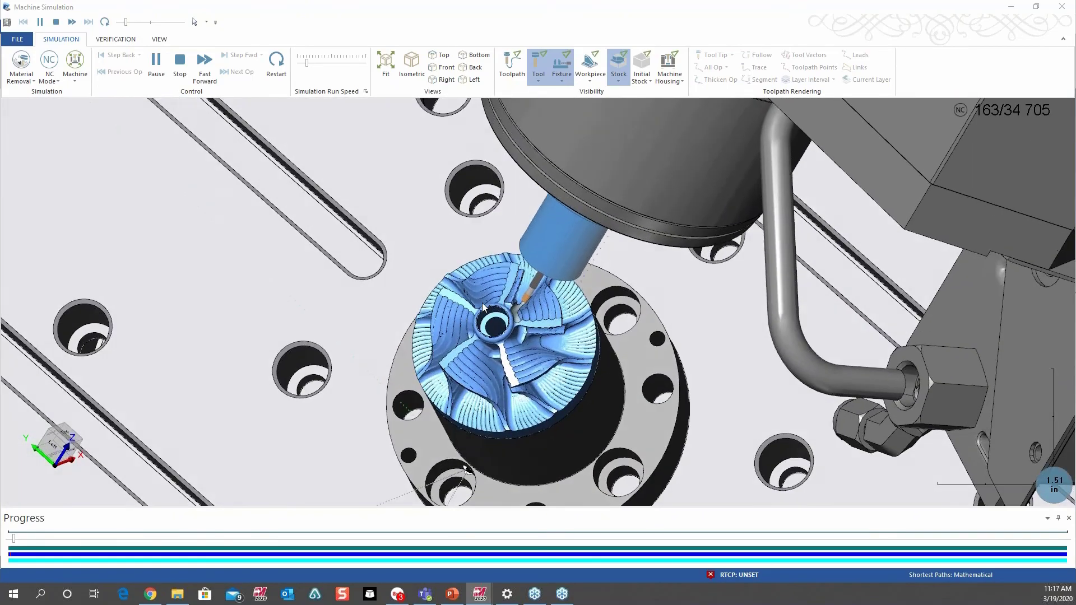
pyautogui.moveTo(482, 302); pyautogui.dragTo(510, 320, button='middle')
pyautogui.scroll(1, 507, 320)
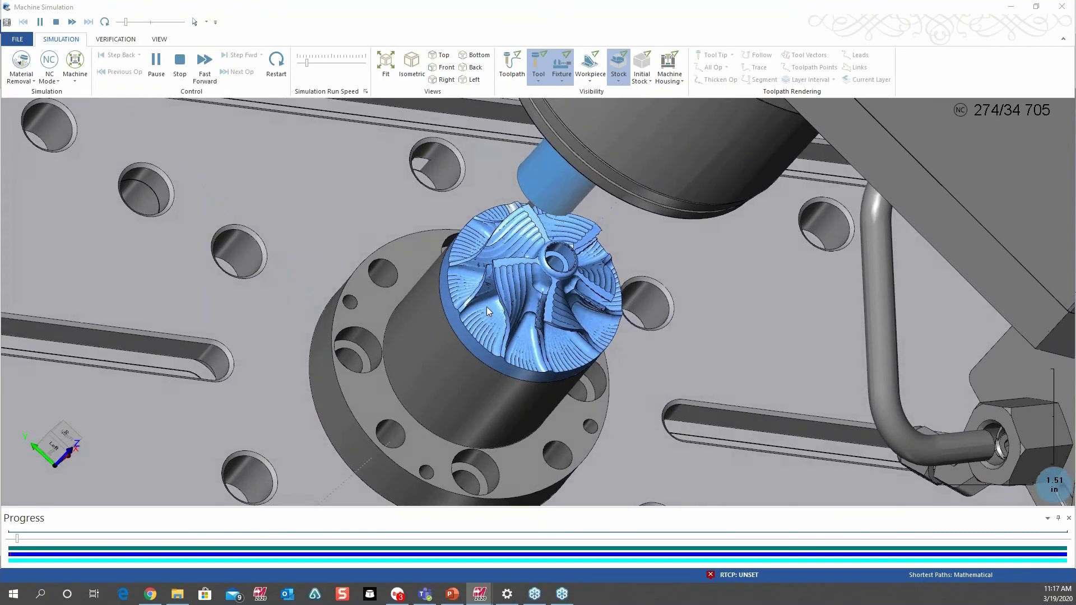
pyautogui.scroll(-5, 560, 258)
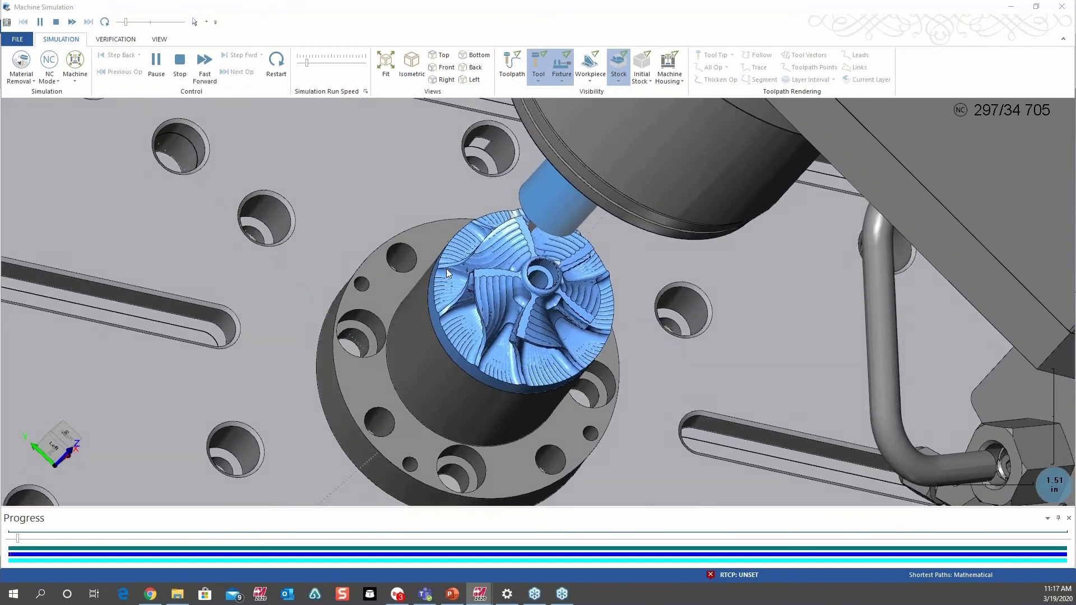
# Show the machine housing and view the full machine from the front, examining the spindle and impeller through the door opening.
pyautogui.scroll(-5, 596, 251)
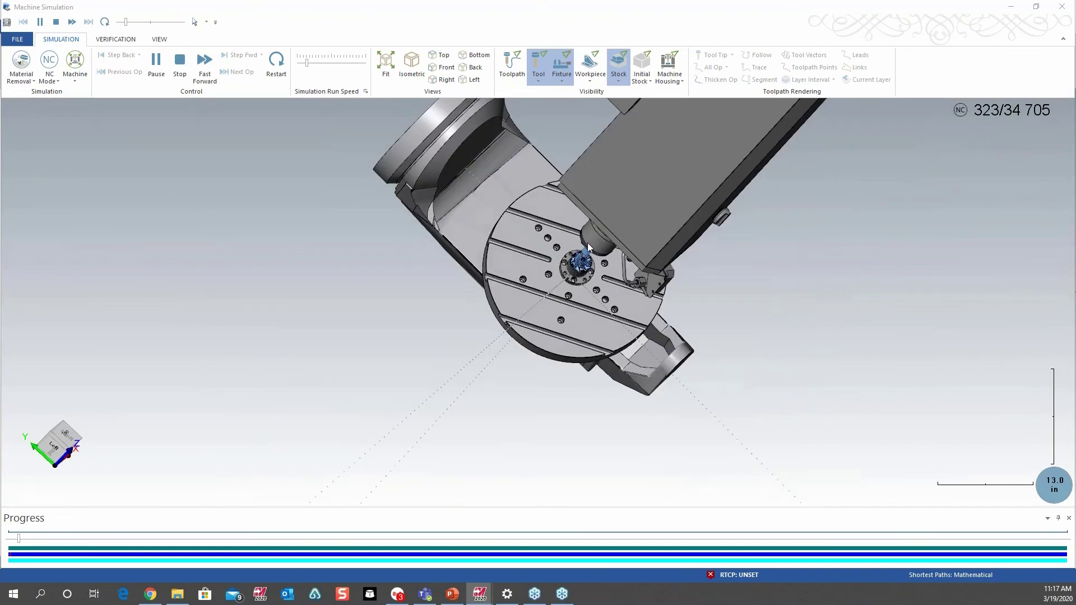
pyautogui.moveTo(596, 251); pyautogui.dragTo(581, 207, button='middle')
pyautogui.click(670, 67)
pyautogui.scroll(-5, 693, 259)
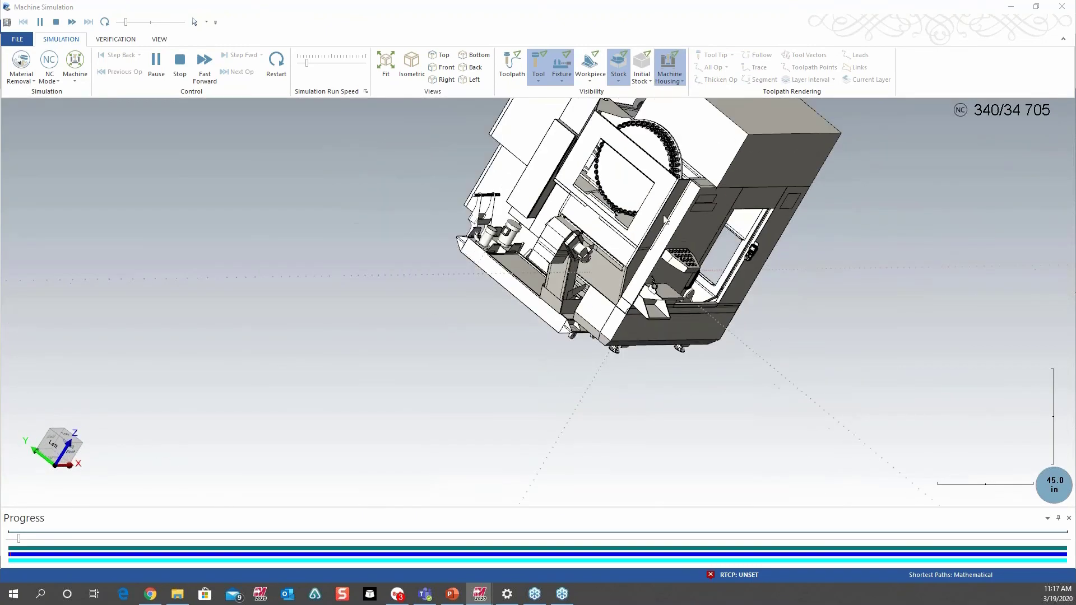
pyautogui.moveTo(664, 207); pyautogui.dragTo(476, 196, button='middle')
pyautogui.scroll(6, 826, 330)
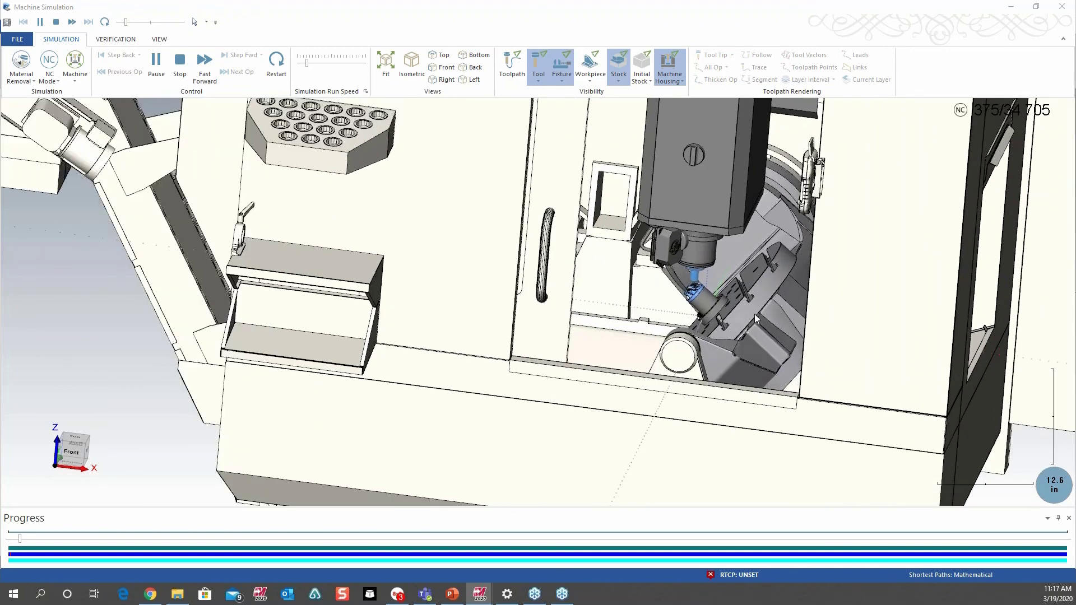
pyautogui.scroll(-3, 755, 305)
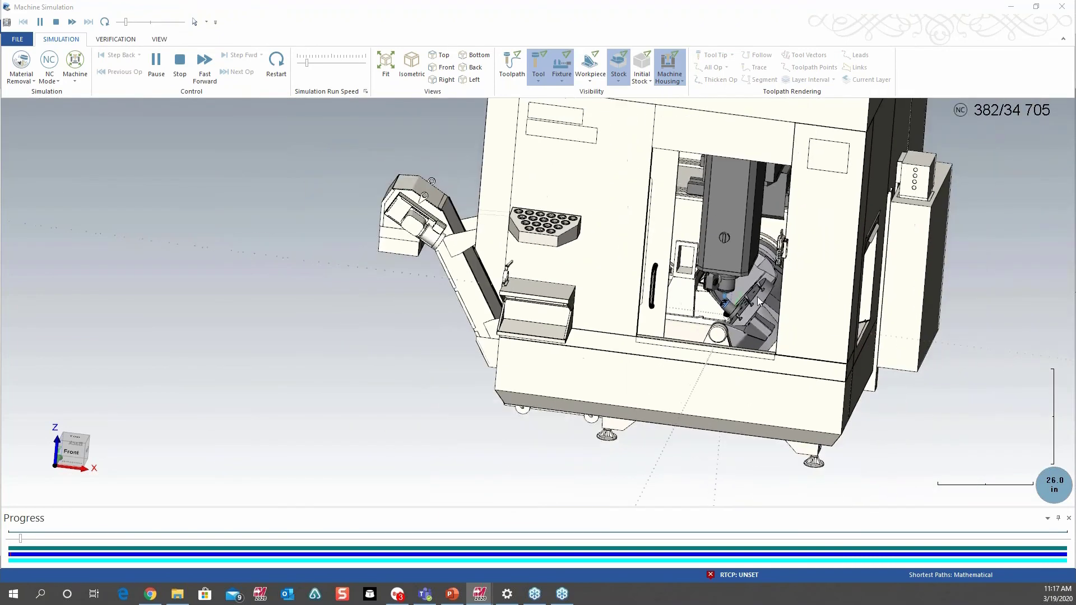
# Hide the machine housing and examine the spindle, tilting table and impeller from several angles while the simulation runs.
pyautogui.click(668, 79)
pyautogui.click(679, 133)
pyautogui.scroll(8, 711, 300)
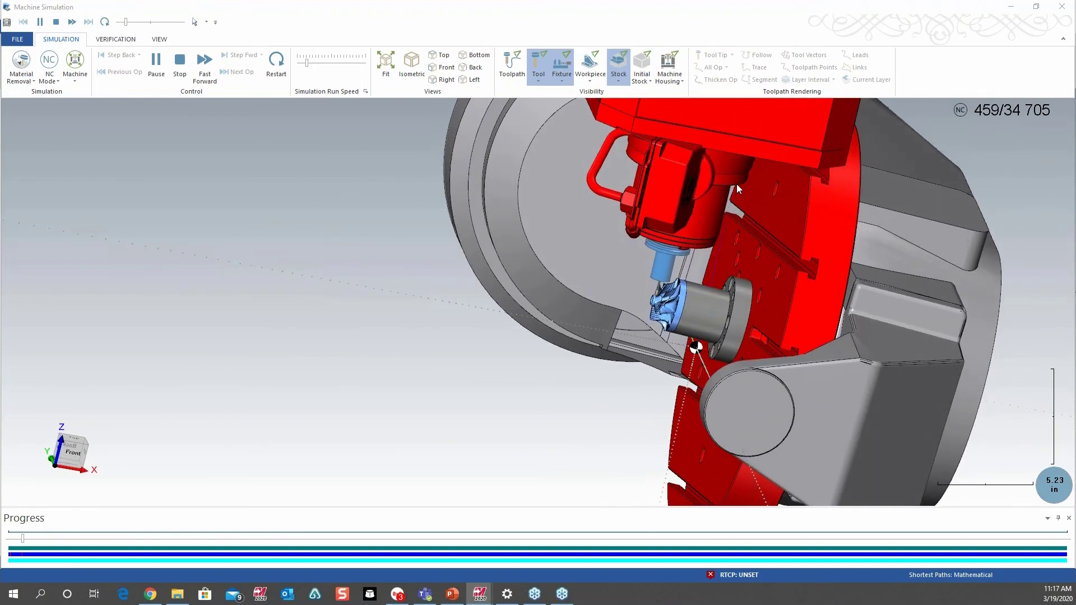
pyautogui.moveTo(734, 313); pyautogui.dragTo(829, 300, button='middle')
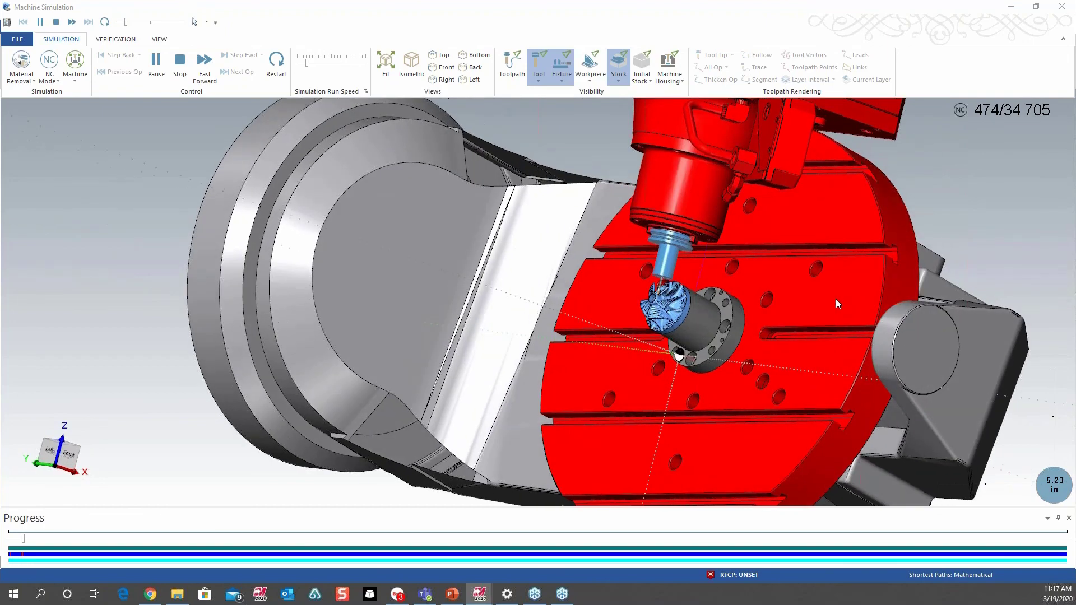
pyautogui.scroll(-4, 835, 298)
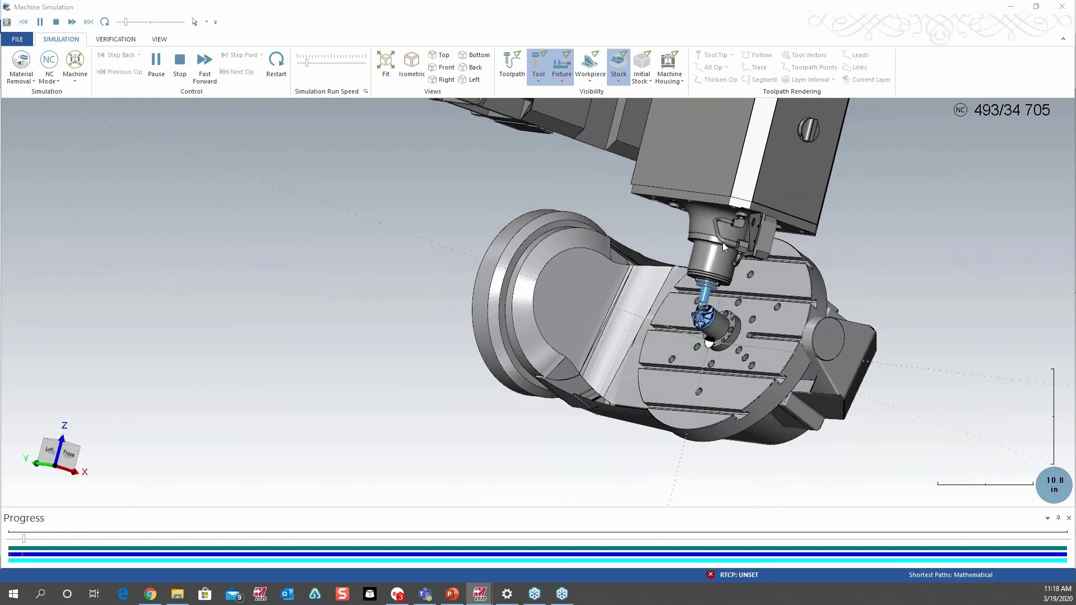
pyautogui.scroll(-2, 836, 310)
pyautogui.scroll(1, 834, 311)
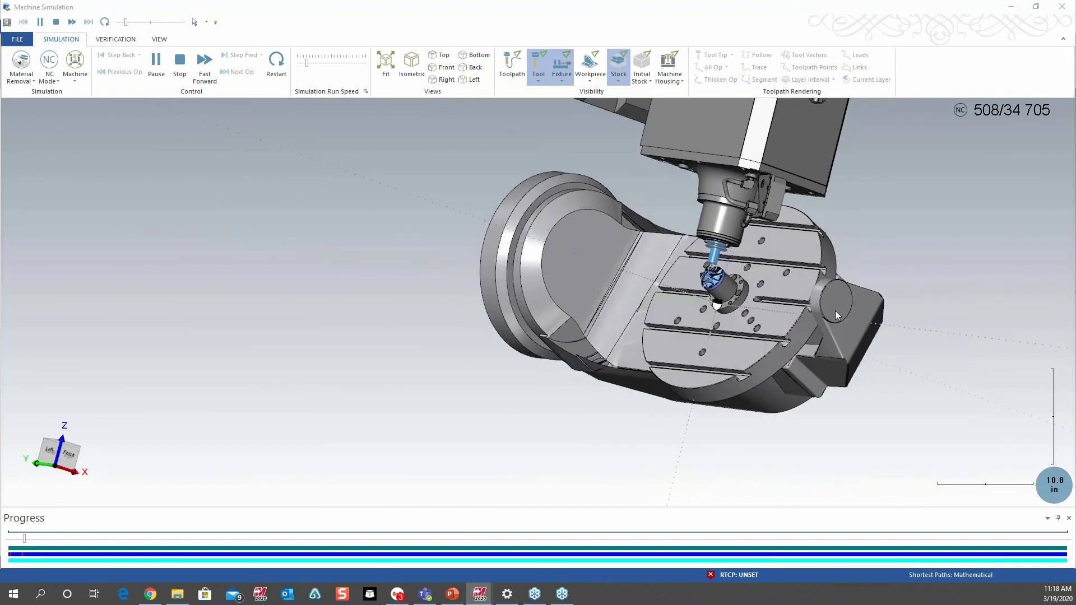
pyautogui.moveTo(835, 311); pyautogui.dragTo(781, 318, button='middle')
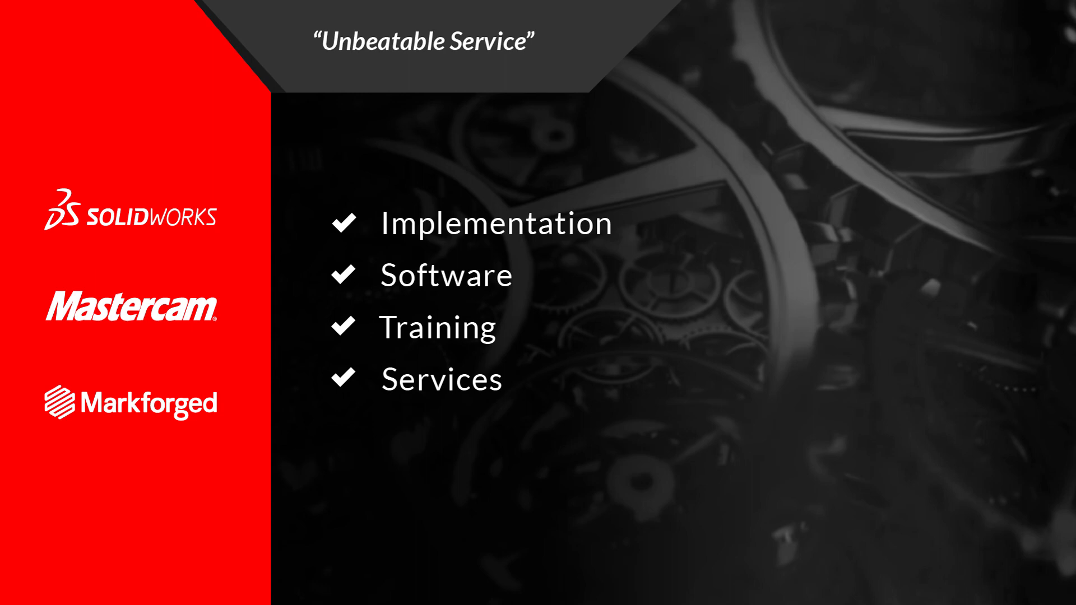